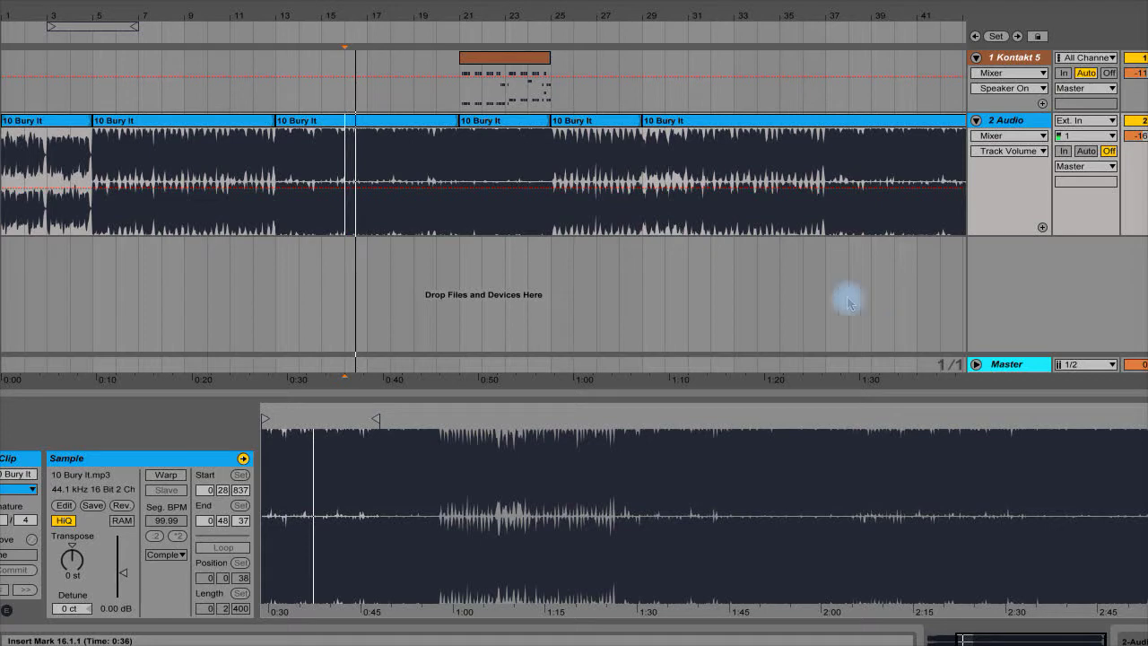
# - View the second 'Bury It' audio clip in Clip View, then show the bar-21 Kontakt MIDI clip's notes
pyautogui.click(96, 228)
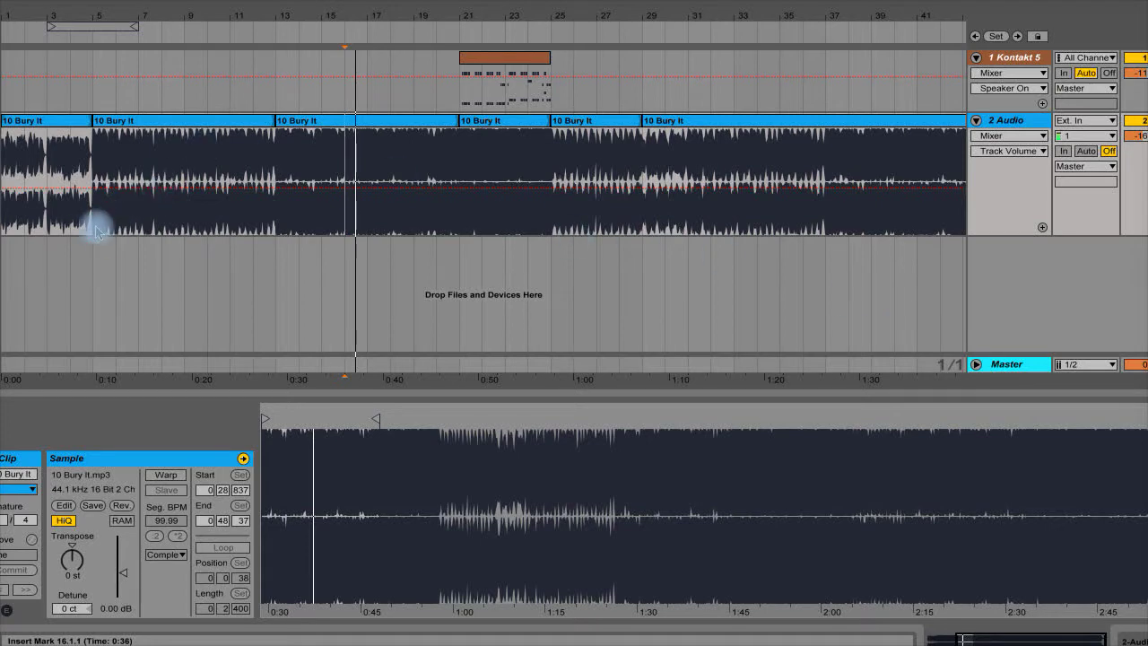
pyautogui.click(108, 224)
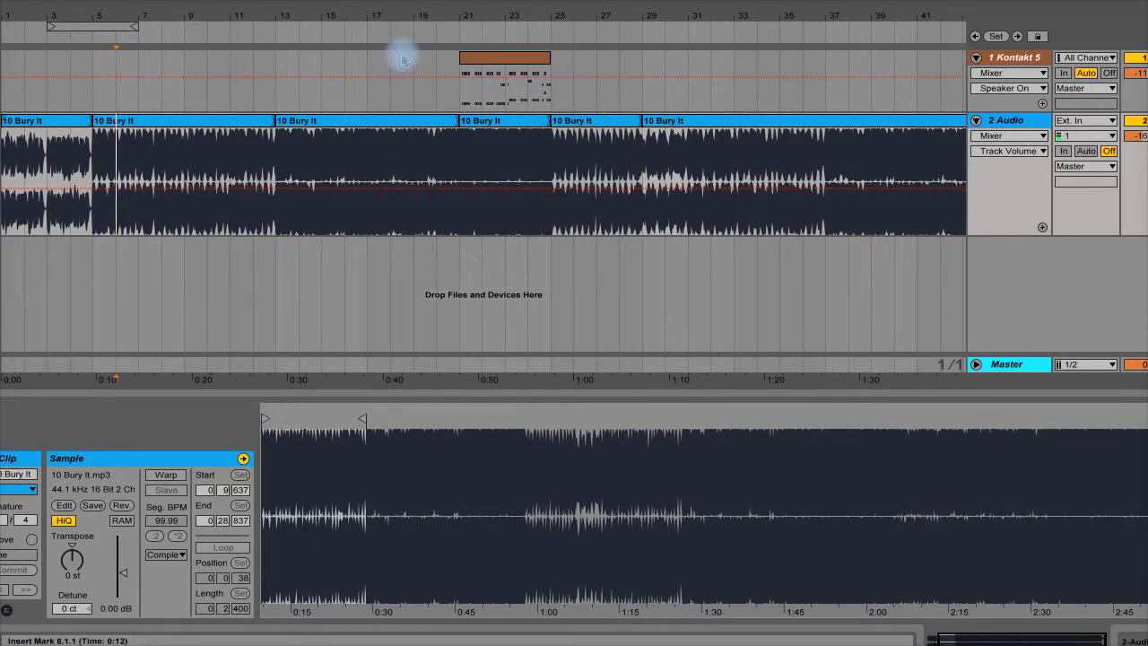
pyautogui.click(464, 95)
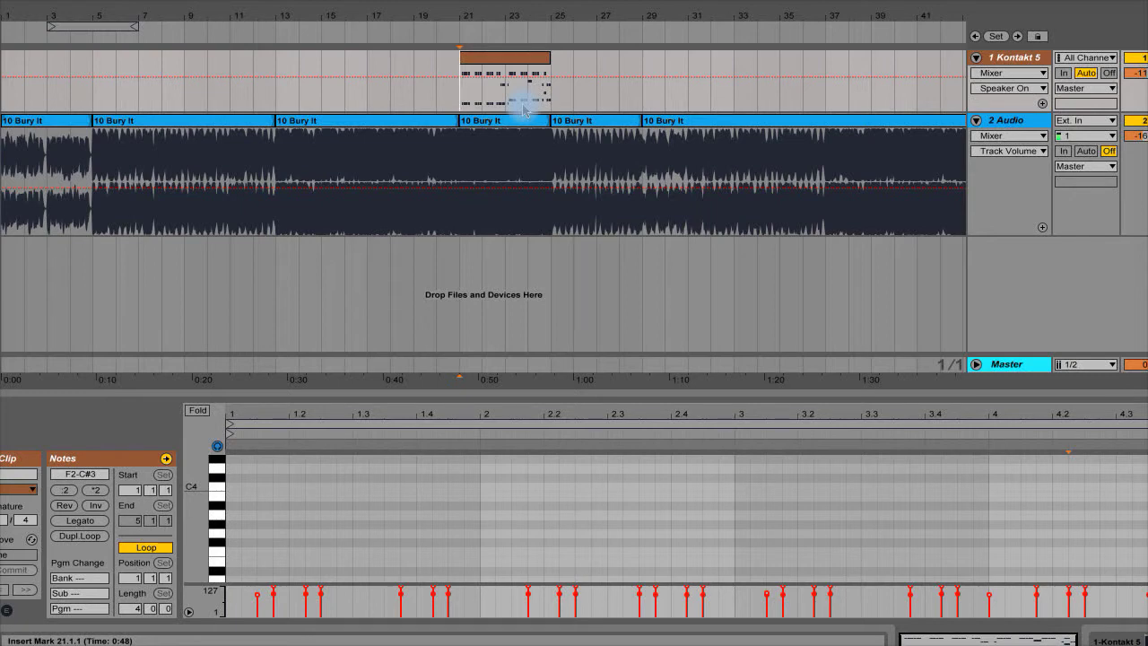
# - Play the arrangement from bar 19, then open the Kontakt MIDI clip in the note editor
pyautogui.click(437, 99)
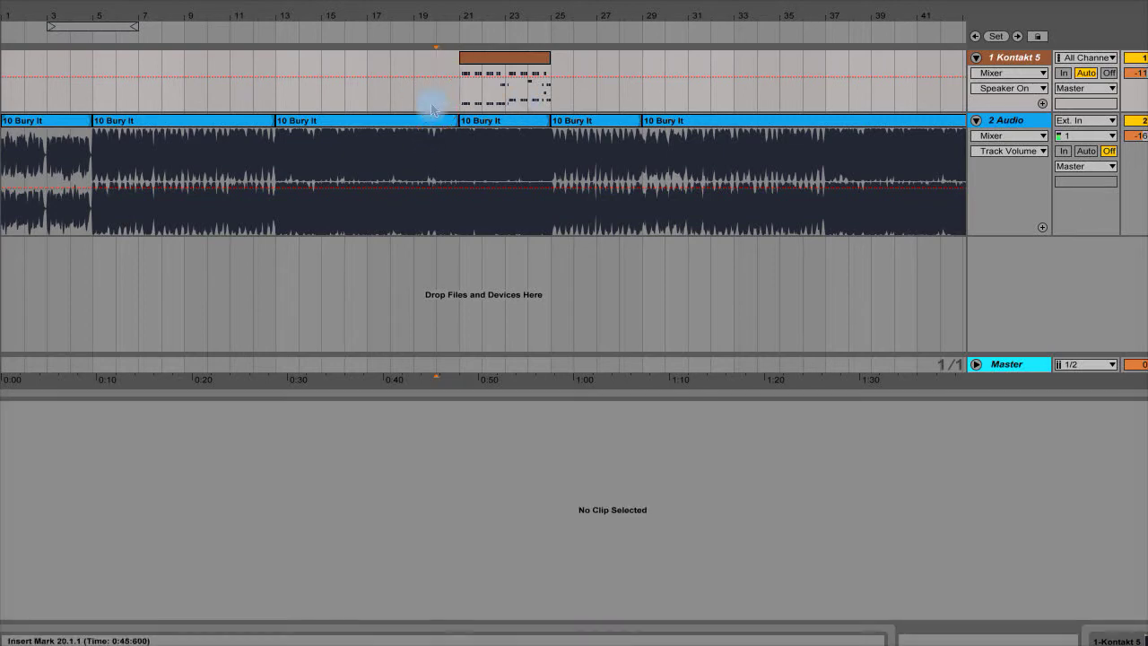
pyautogui.click(382, 97)
pyautogui.click(419, 97)
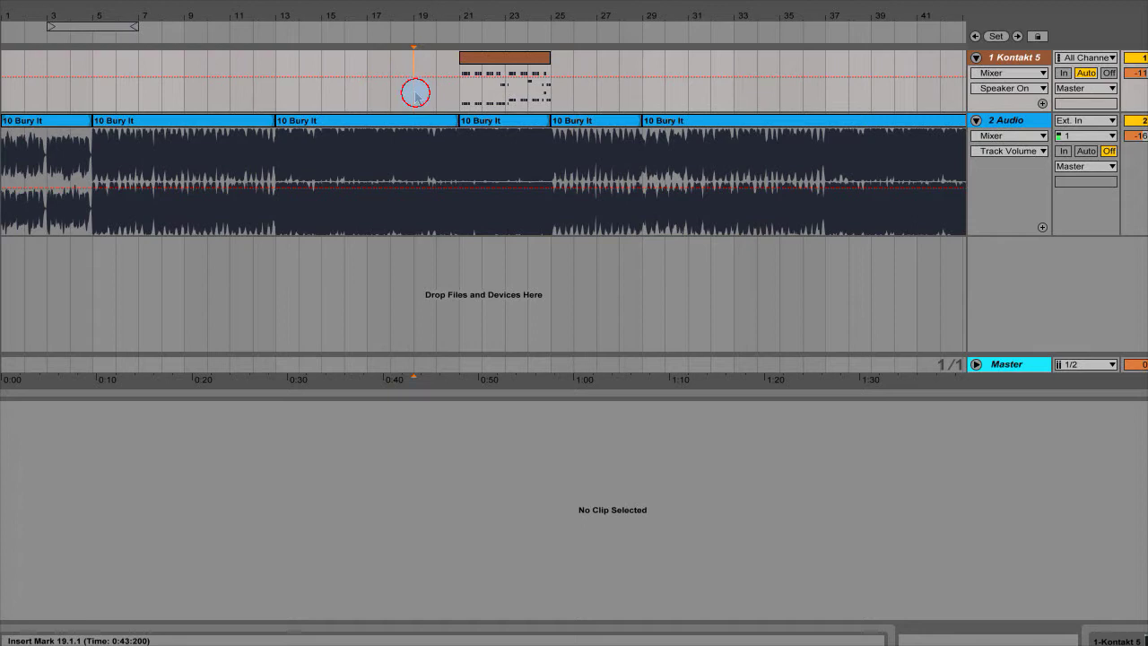
pyautogui.press('space')
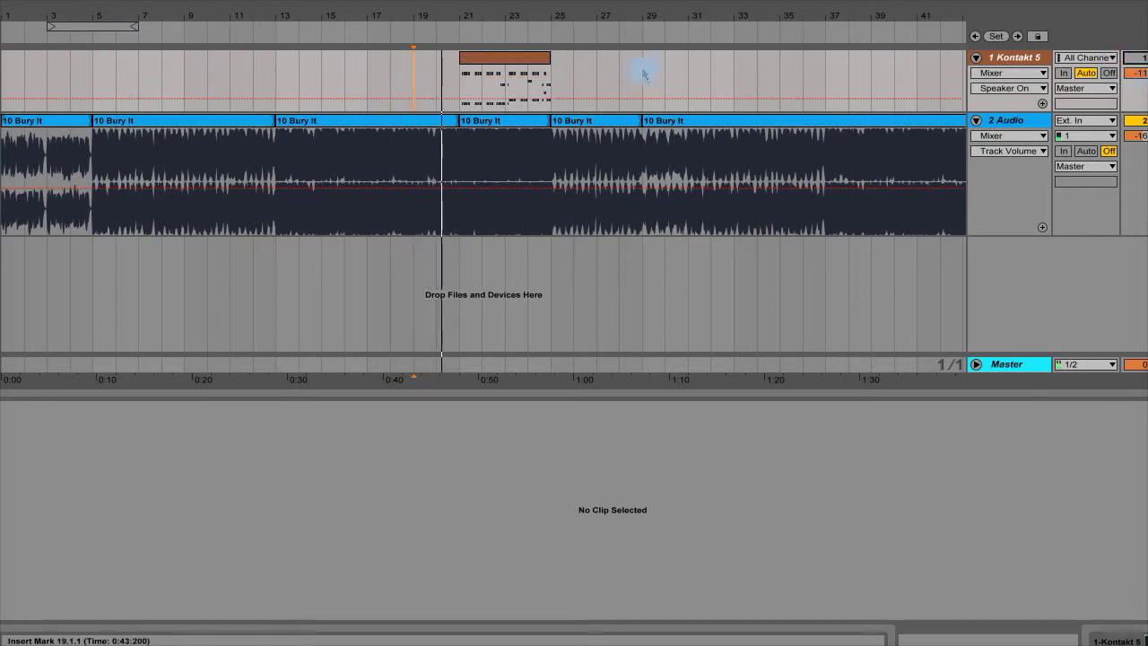
pyautogui.click(587, 70)
pyautogui.click(556, 78)
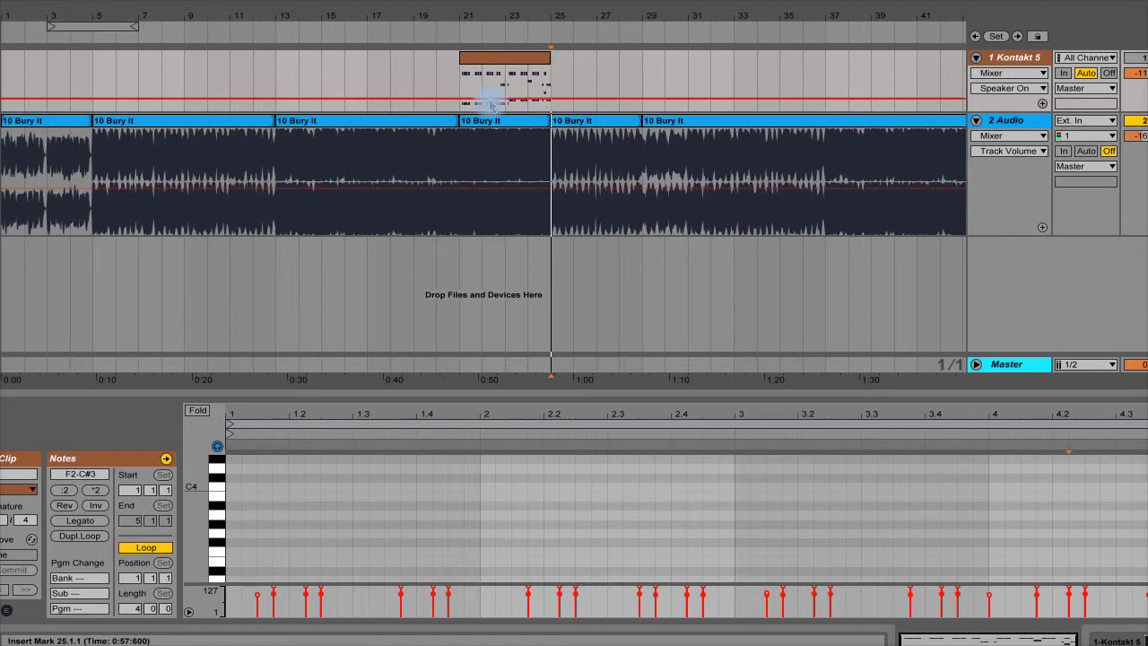
# - Select the Kontakt clip at bars 21–25 and enlarge the note editor to show its notes
pyautogui.click(489, 68)
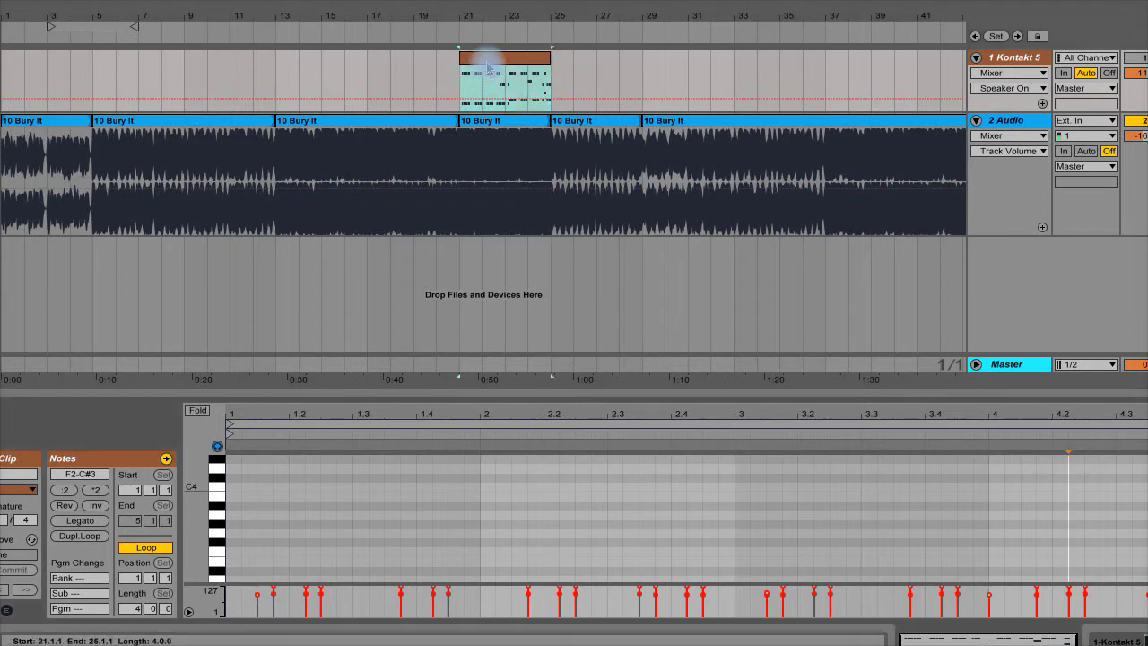
pyautogui.click(507, 86)
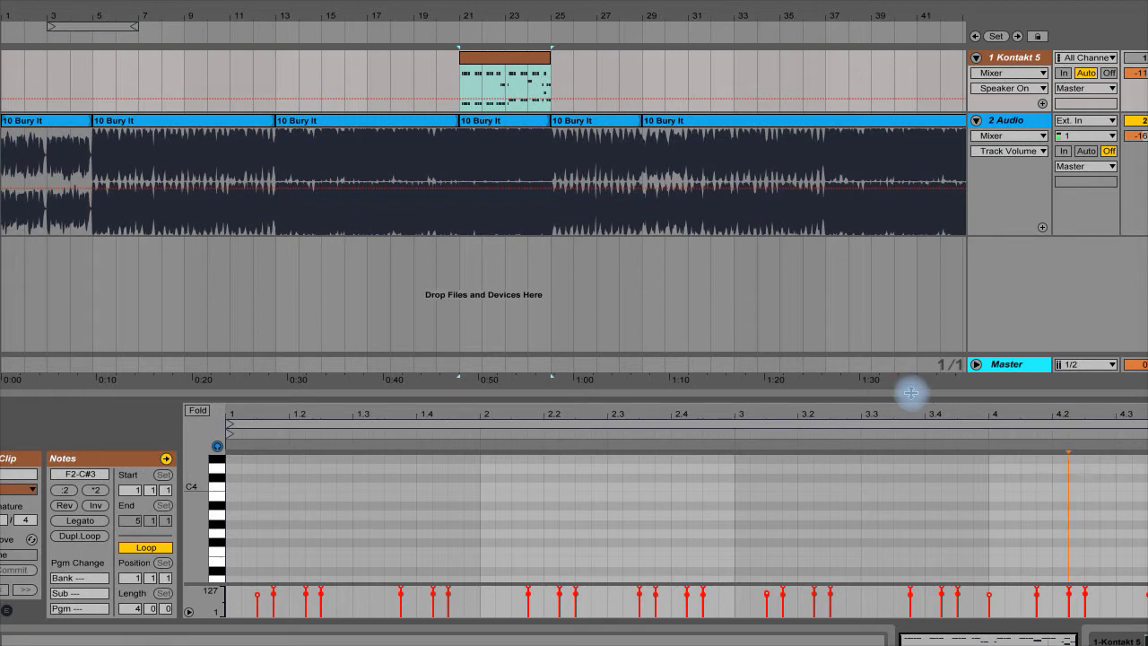
pyautogui.moveTo(911, 392); pyautogui.dragTo(911, 231)
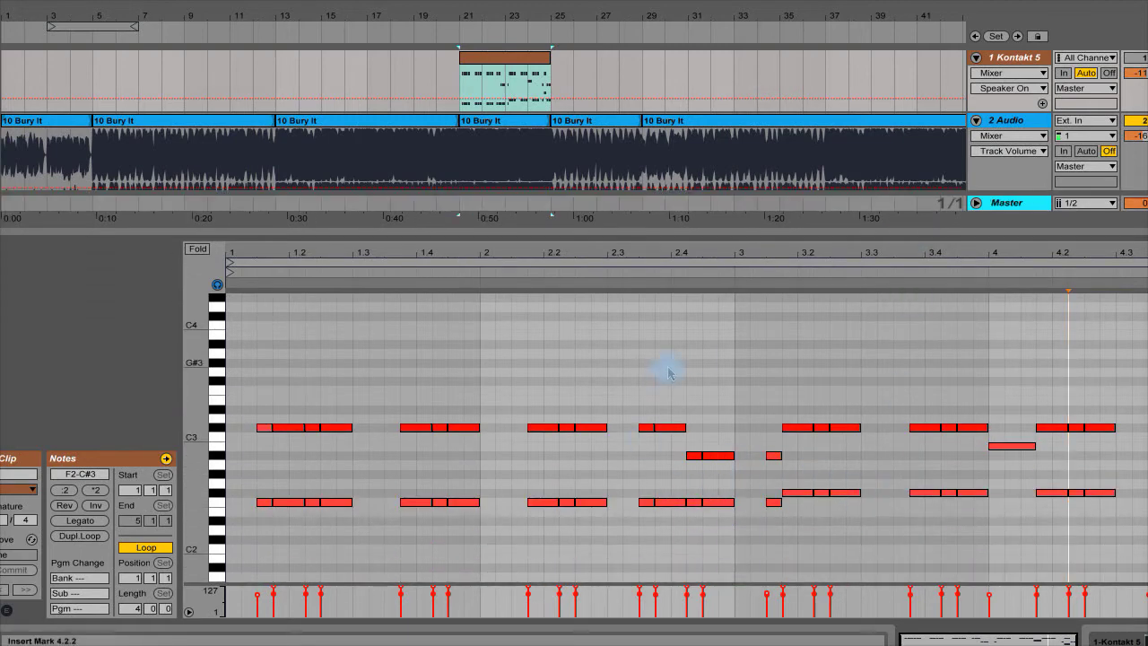
pyautogui.scroll(-3, 706, 359)
pyautogui.scroll(3, 828, 366)
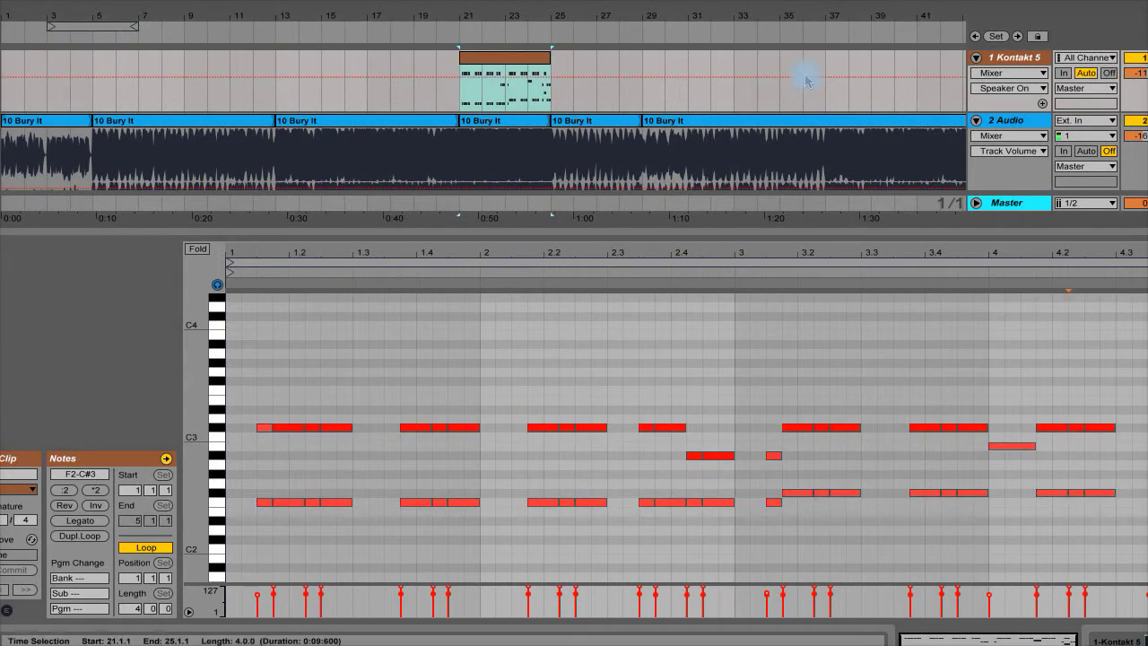
pyautogui.click(1135, 72)
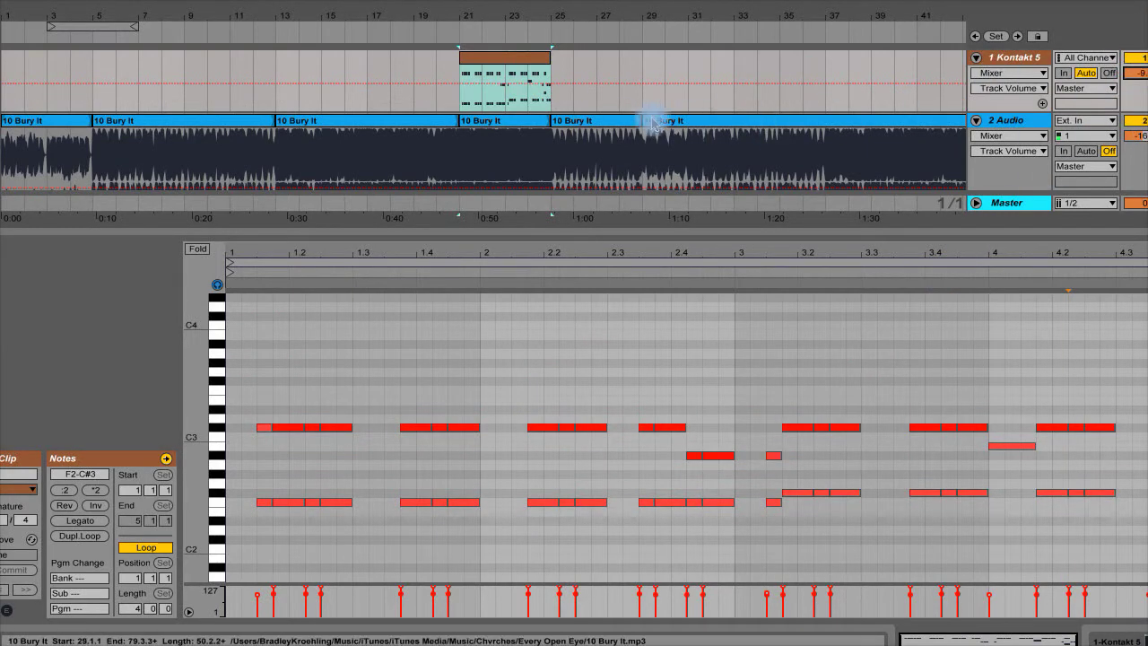
# - Play the Kontakt clip from bar 21, moving the play position to 2.4
pyautogui.click(470, 97)
pyautogui.click(453, 96)
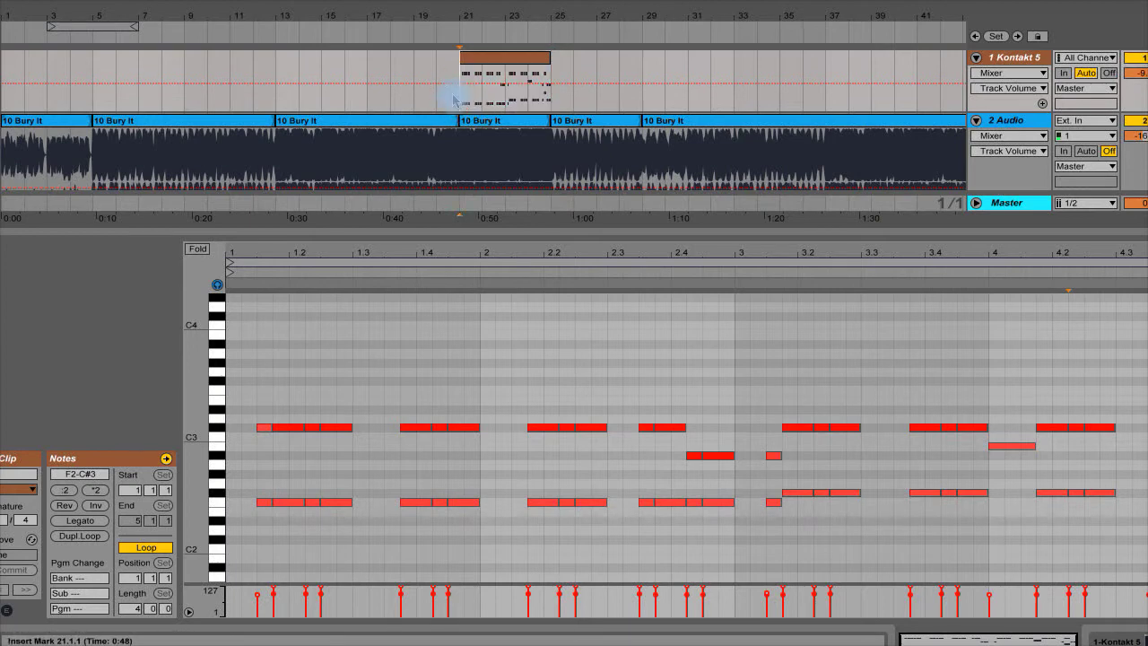
pyautogui.press('space')
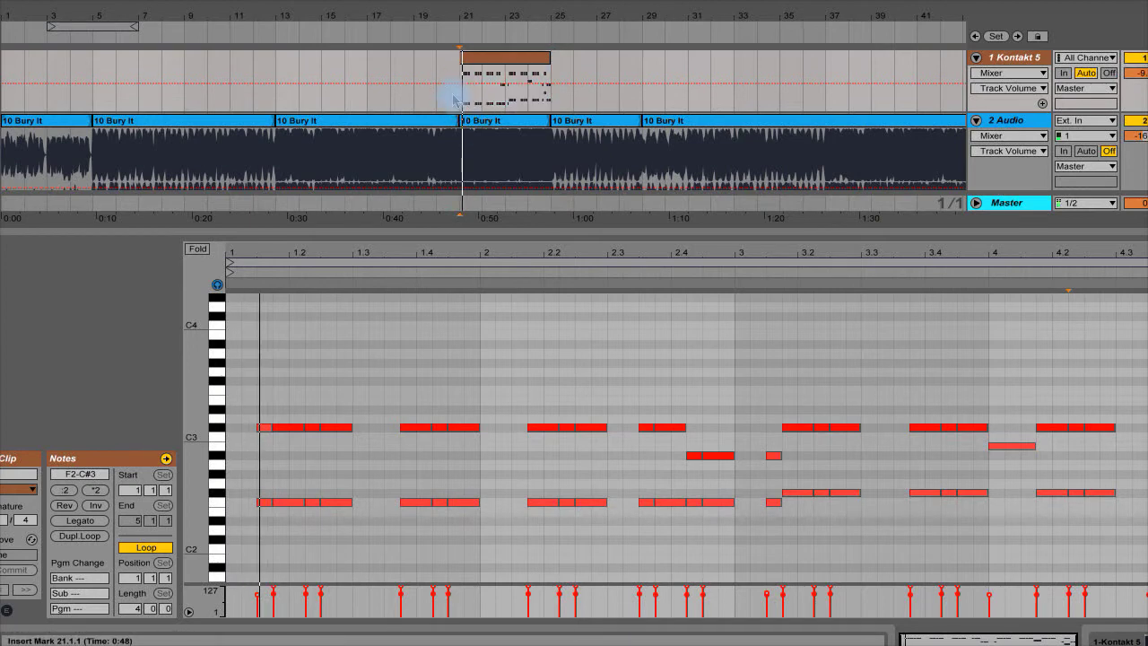
pyautogui.click(665, 391)
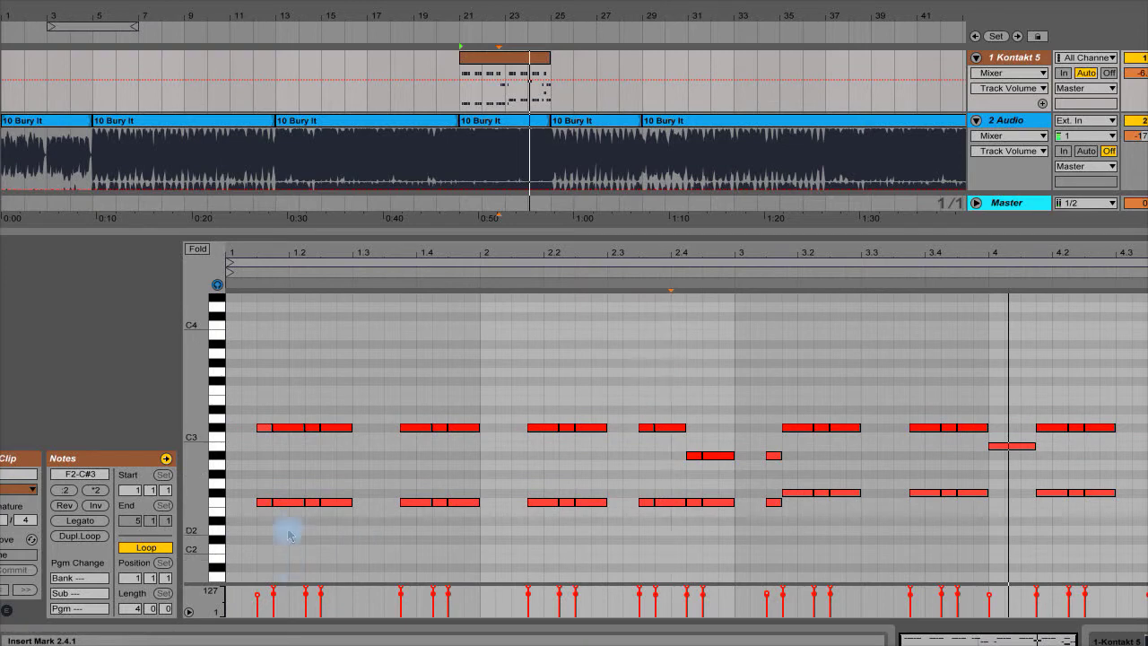
# - Select the opening F2 and C#3 notes, making the note editor slightly taller
pyautogui.moveTo(290, 526); pyautogui.dragTo(289, 386)
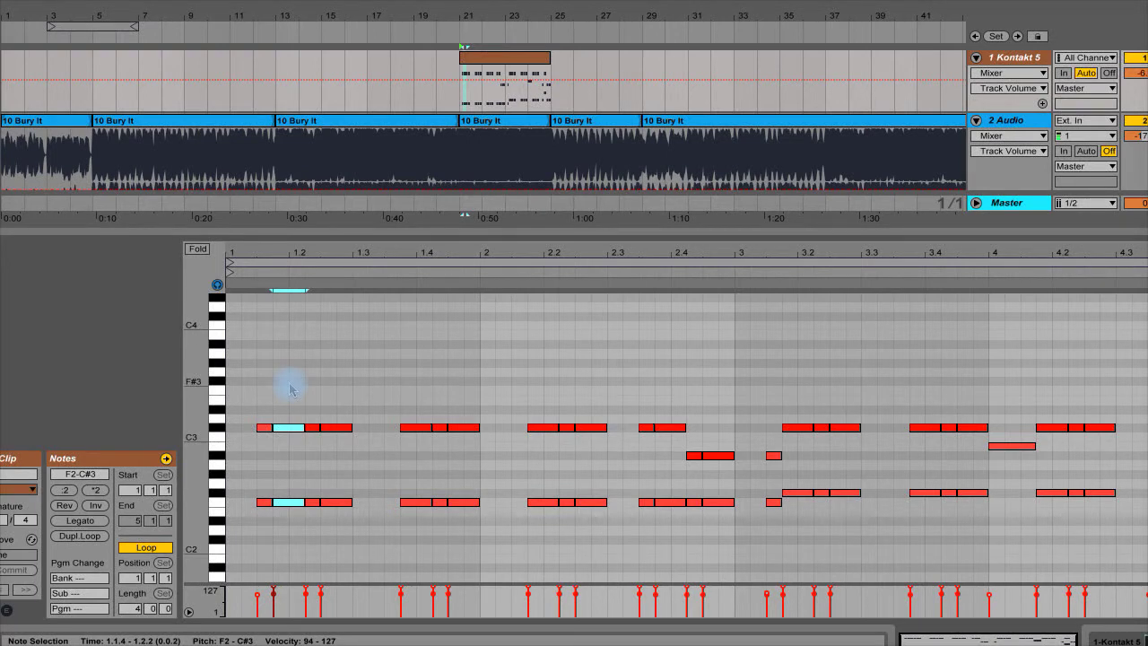
pyautogui.moveTo(287, 230)
pyautogui.mouseDown()
pyautogui.moveTo(295, 299)
pyautogui.moveTo(287, 215)
pyautogui.mouseUp()
pyautogui.moveTo(292, 361); pyautogui.dragTo(327, 428)
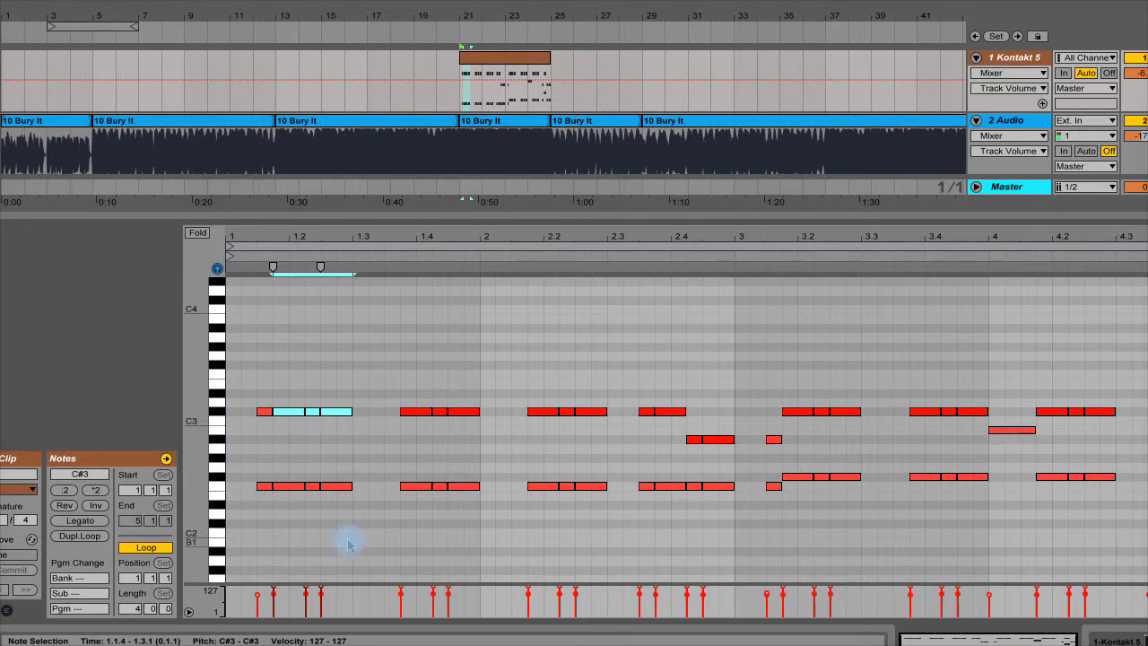
pyautogui.click(328, 520)
pyautogui.press('Up')
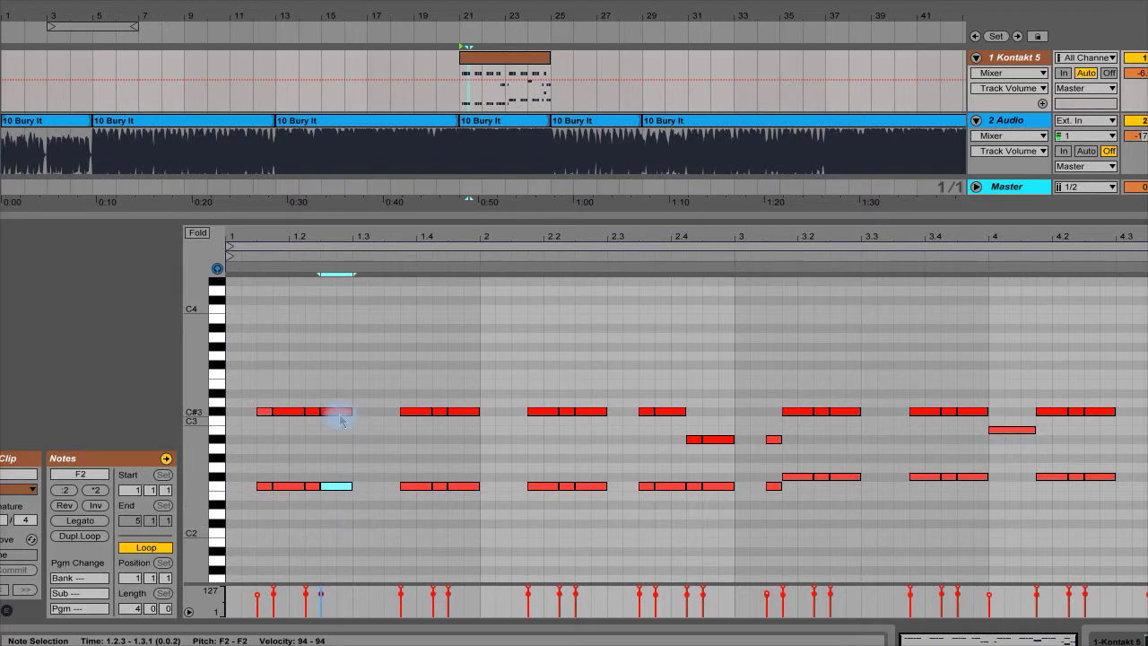
# - Reselect the F2 and C#3 notes at 1.2.3
pyautogui.click(333, 479)
pyautogui.click(335, 488)
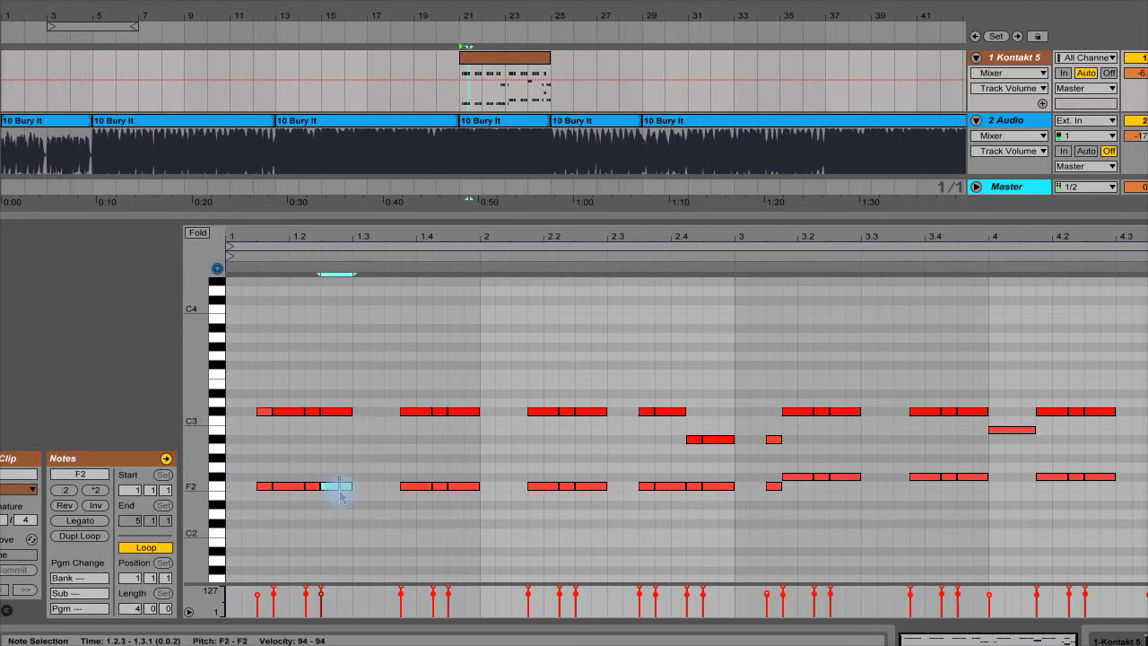
pyautogui.click(343, 533)
pyautogui.moveTo(341, 530); pyautogui.dragTo(349, 388)
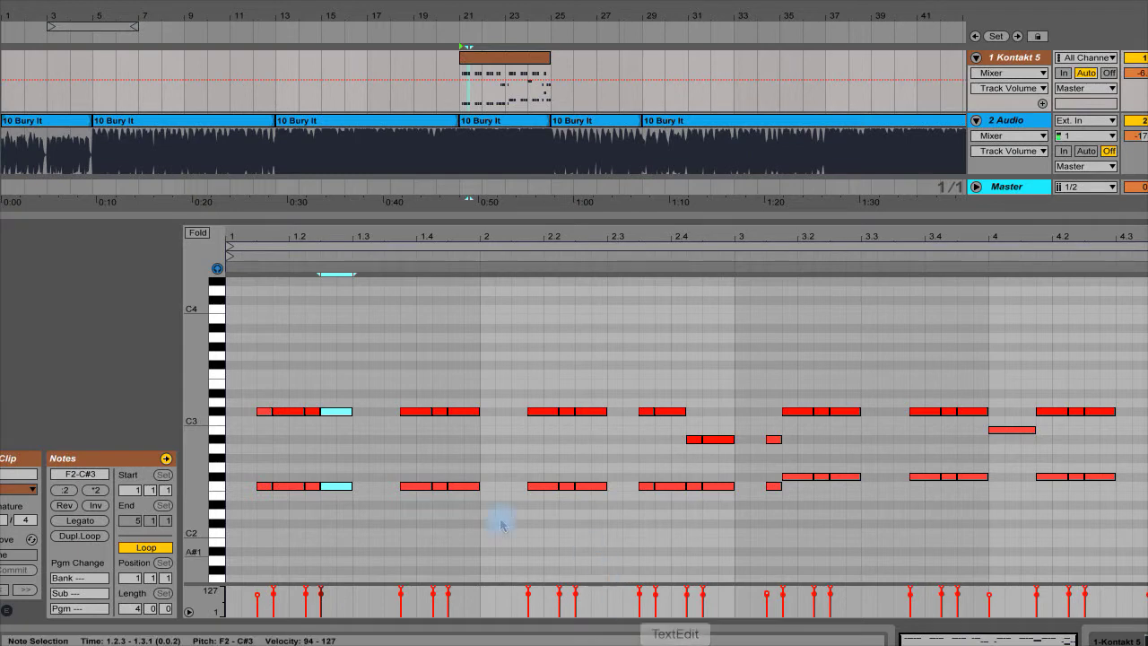
# - Play the clip from 1.2.4, then select the six notes from 1.1.4 to 1.3.1
pyautogui.click(336, 336)
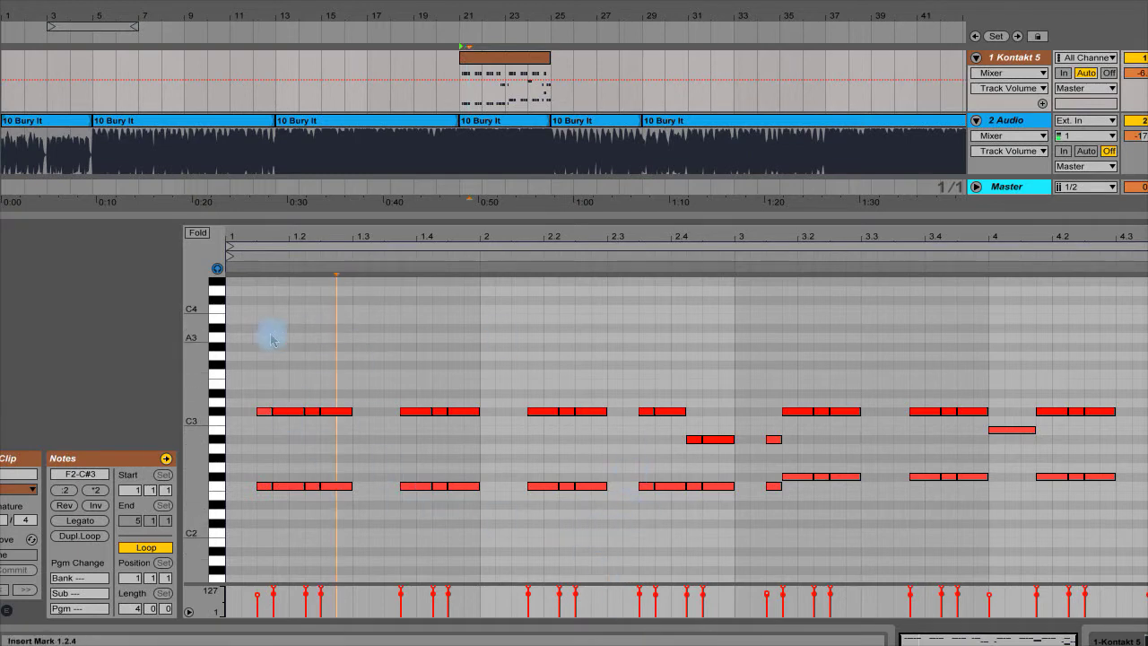
pyautogui.press('space')
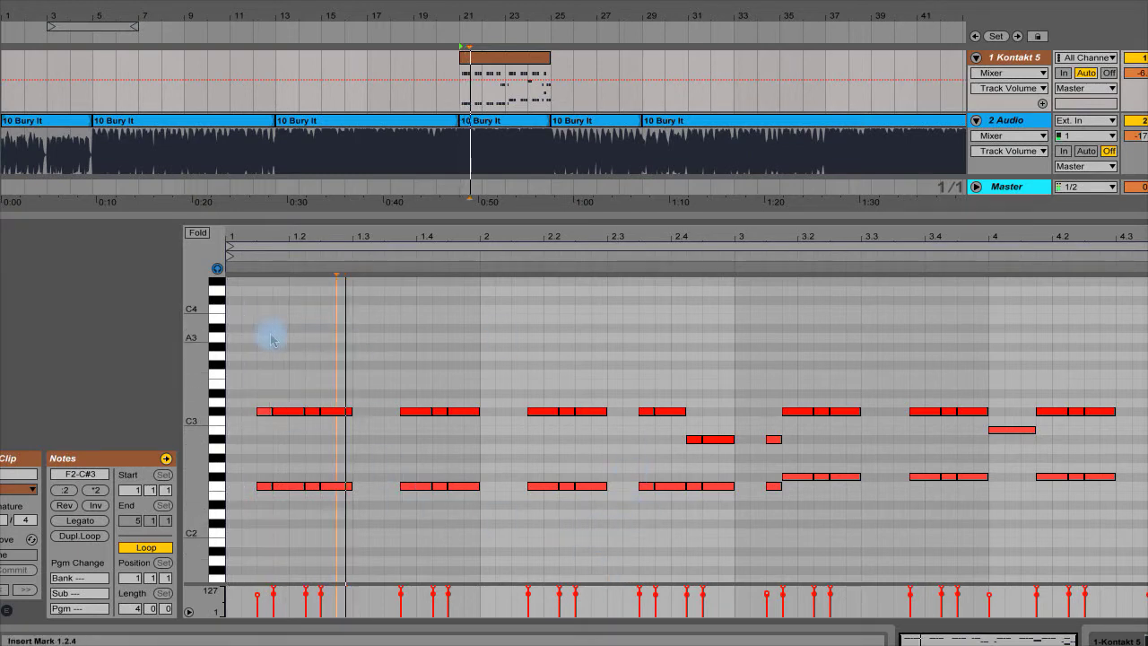
pyautogui.press('space')
pyautogui.moveTo(292, 529); pyautogui.dragTo(367, 274)
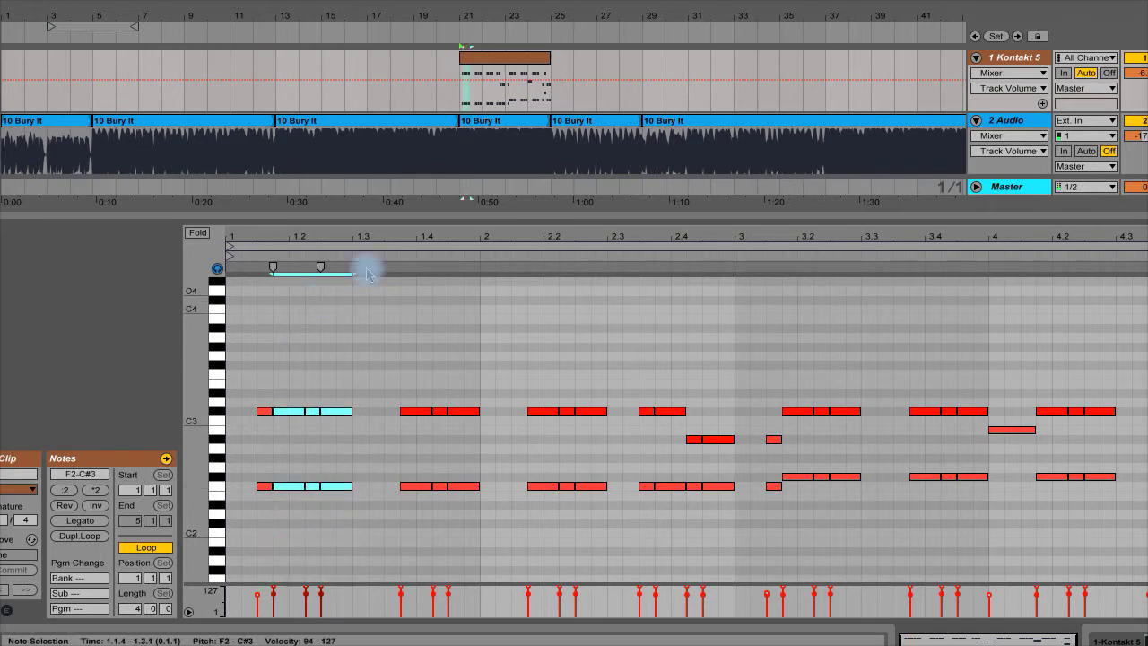
pyautogui.click(459, 142)
pyautogui.click(1024, 126)
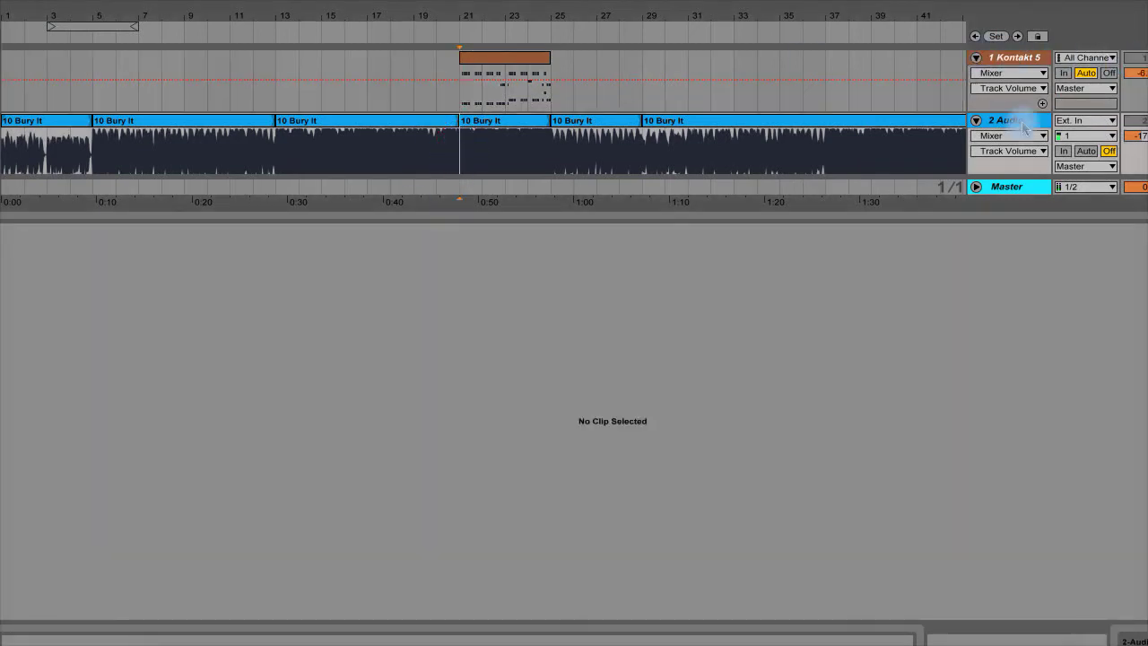
pyautogui.press('space')
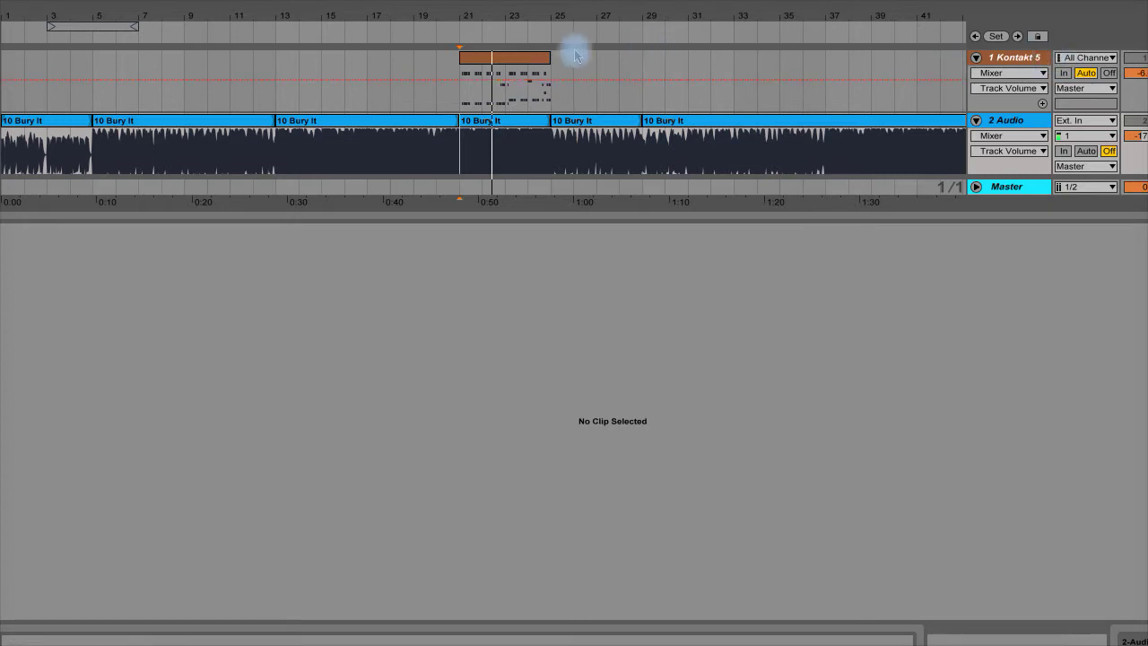
pyautogui.click(512, 57)
pyautogui.scroll(-3, 800, 384)
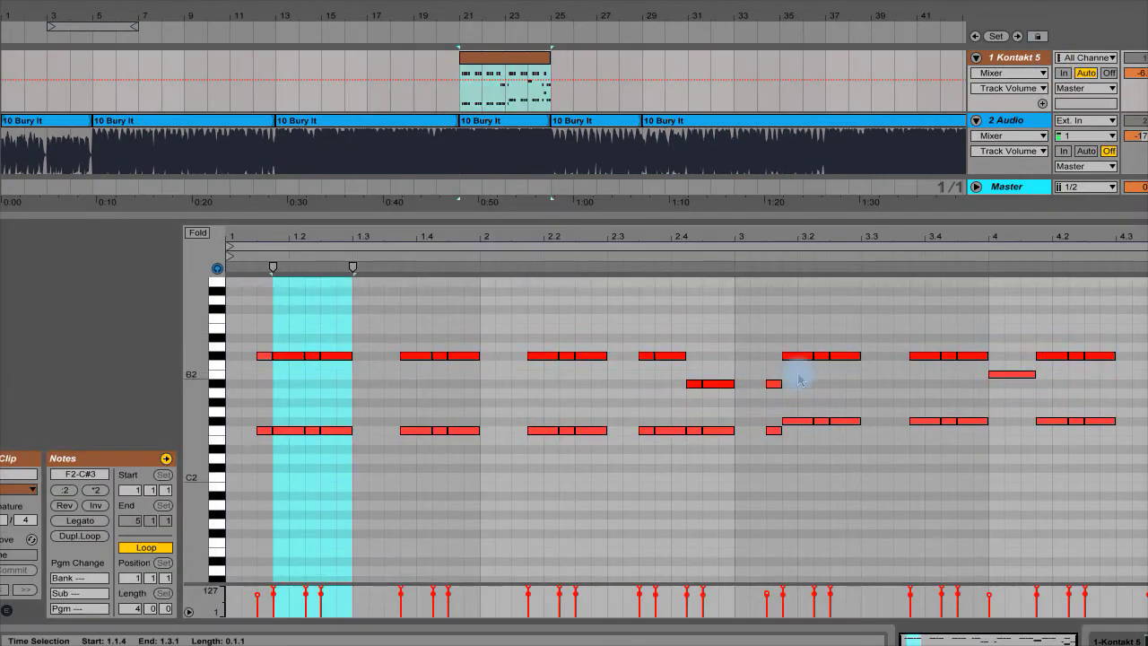
pyautogui.scroll(3, 800, 380)
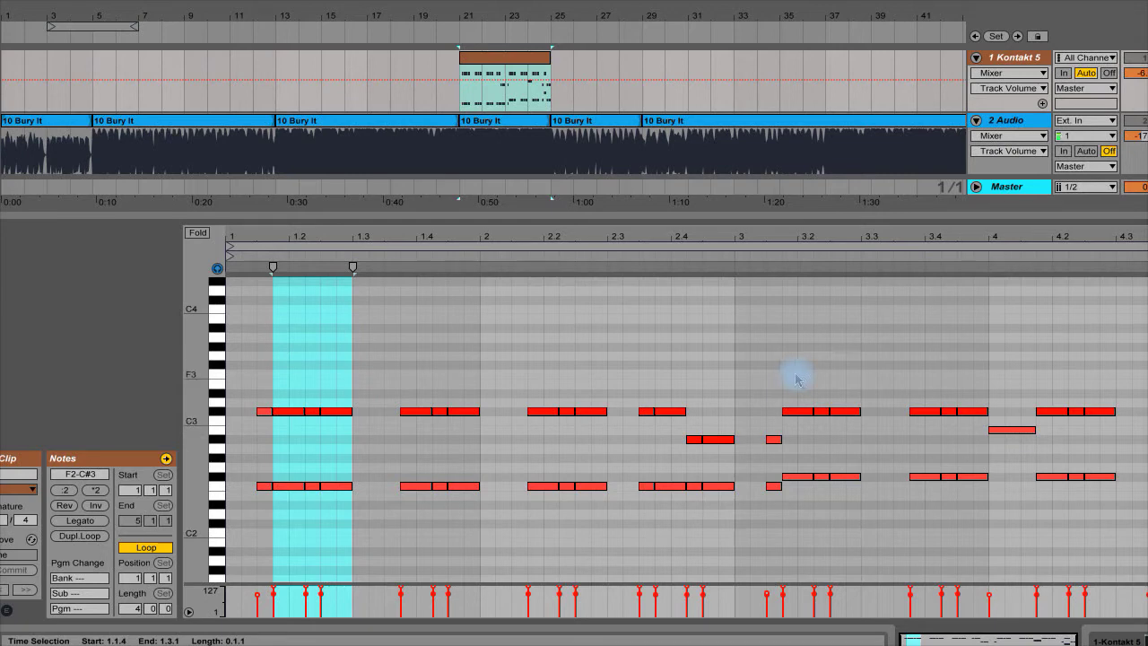
pyautogui.click(754, 348)
pyautogui.click(764, 390)
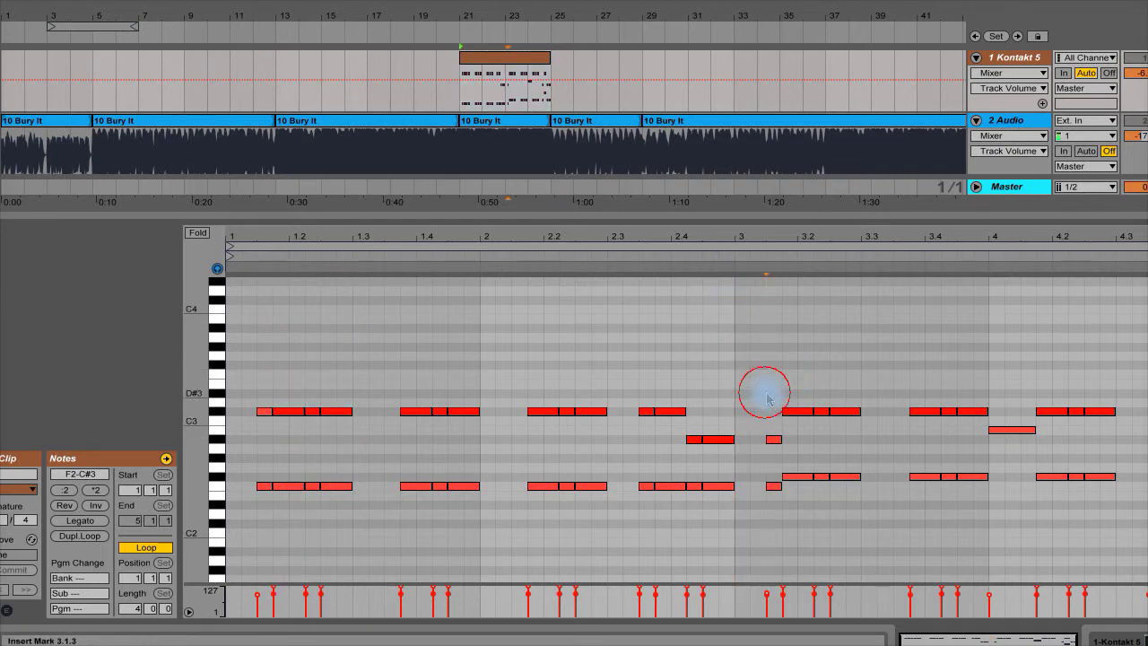
pyautogui.click(721, 257)
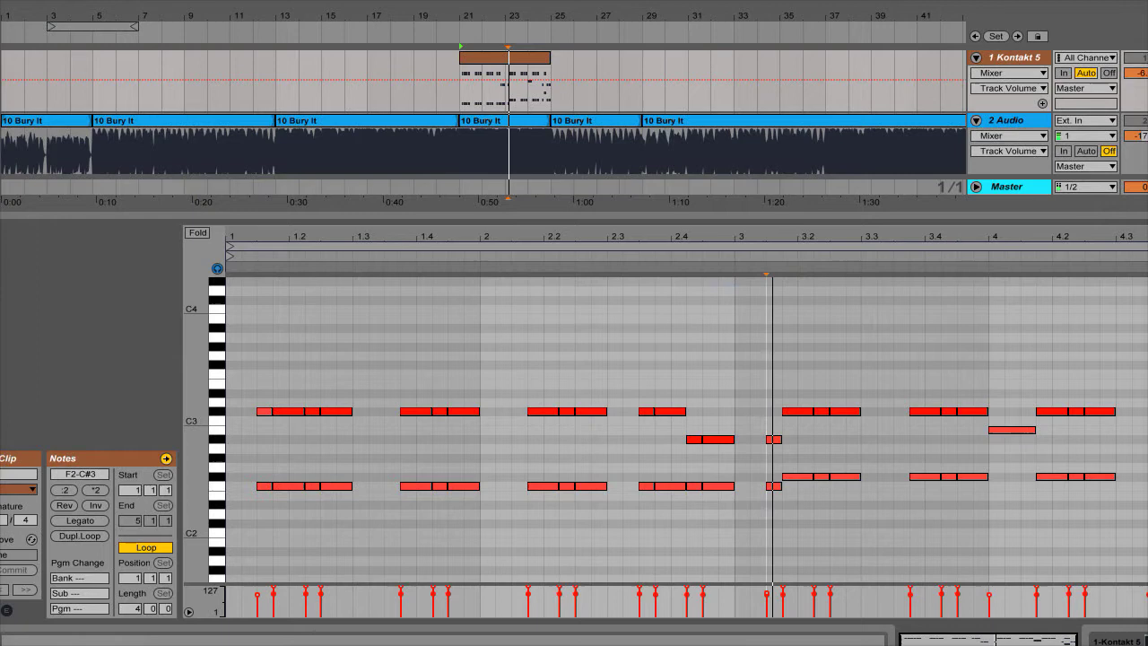
pyautogui.click(514, 250)
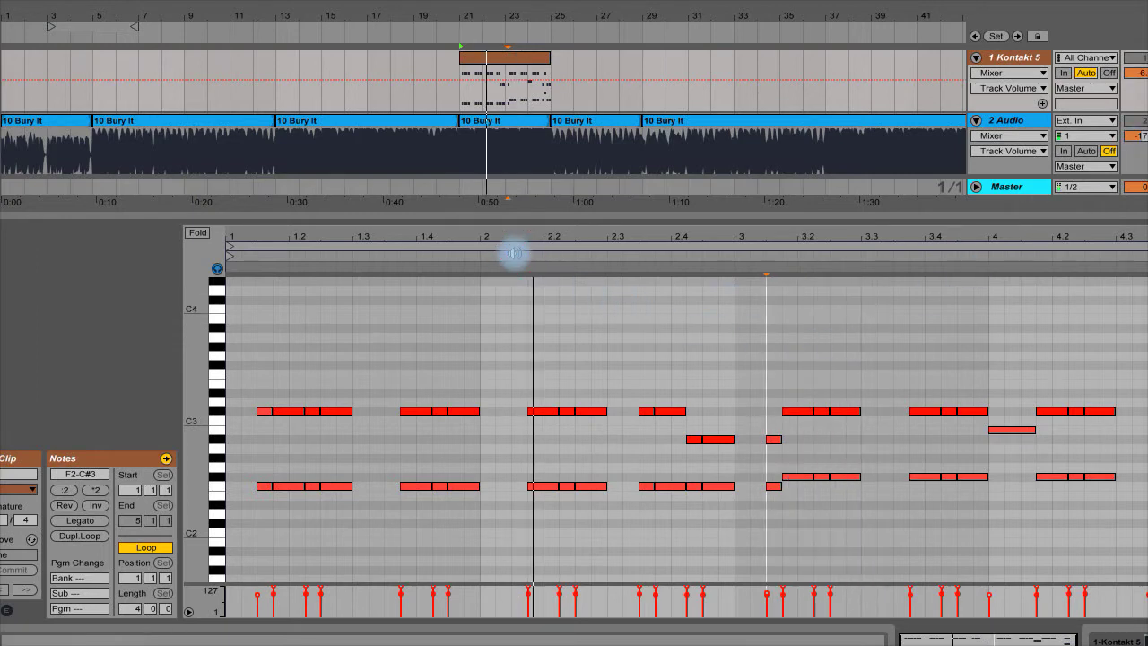
pyautogui.click(762, 253)
pyautogui.scroll(1, 796, 525)
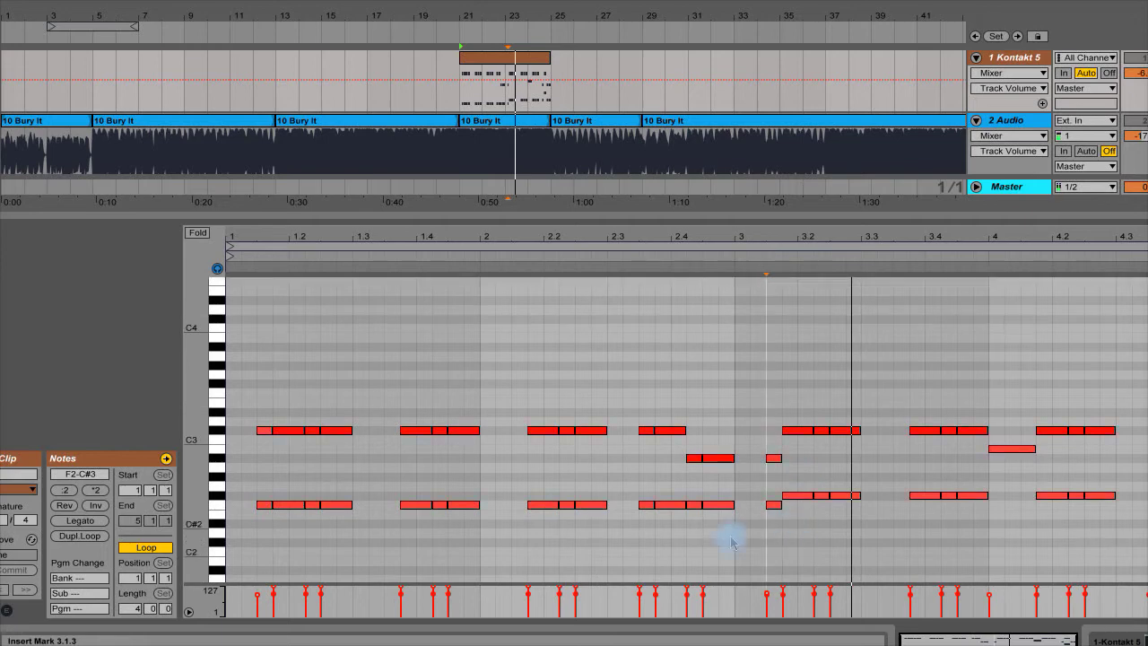
pyautogui.moveTo(707, 544); pyautogui.dragTo(697, 508)
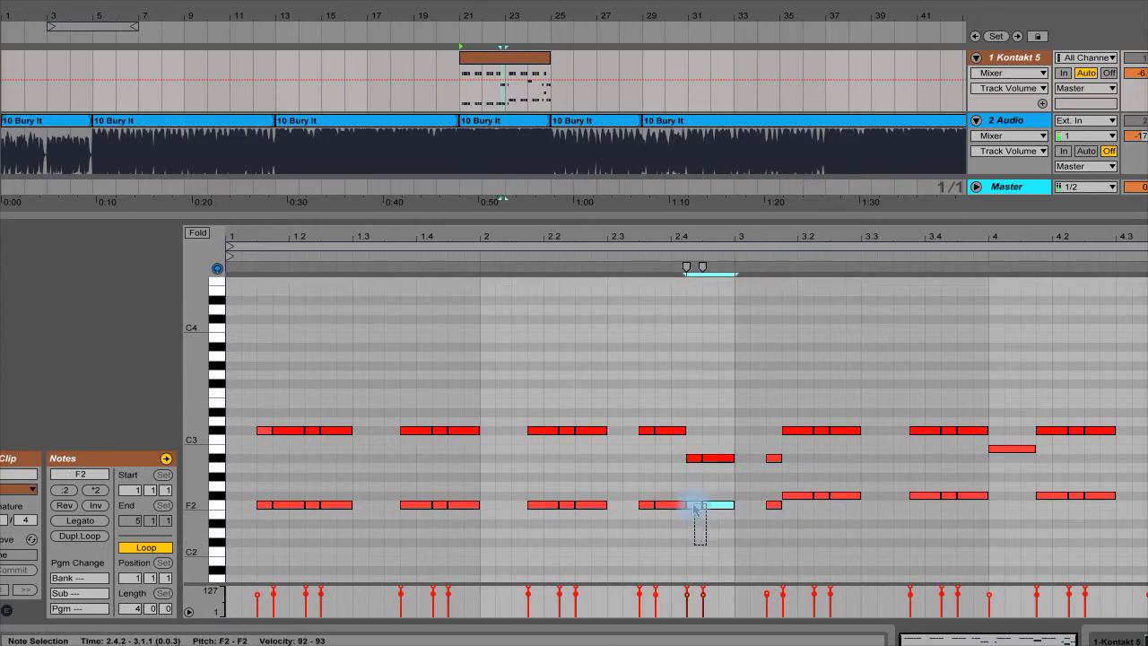
pyautogui.moveTo(697, 507); pyautogui.dragTo(698, 509)
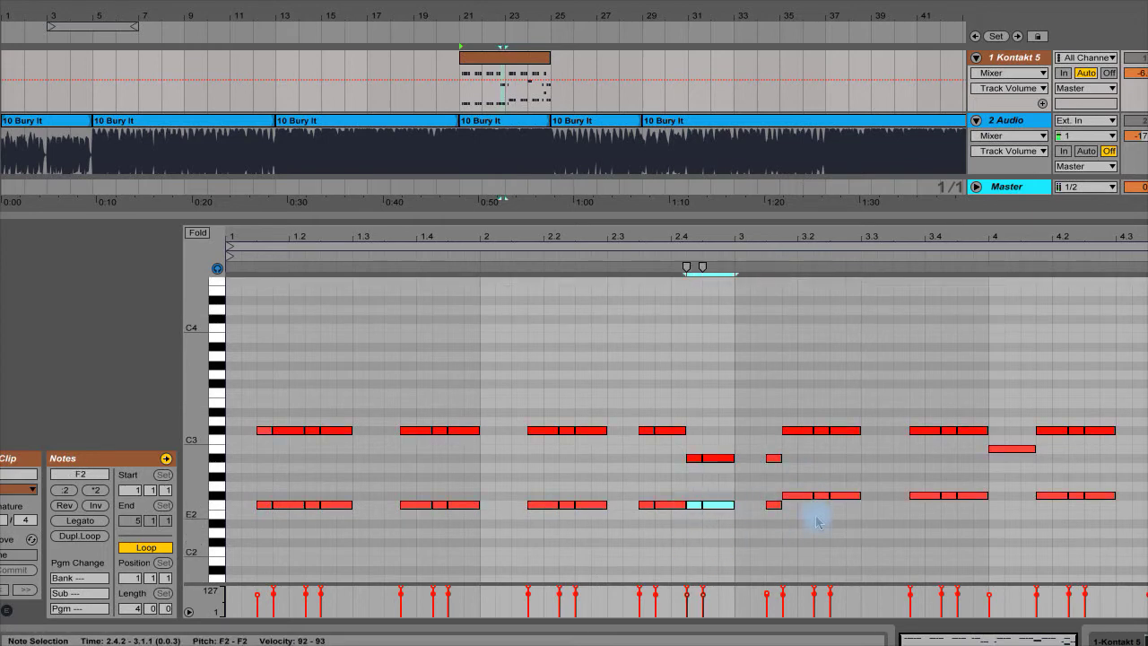
pyautogui.click(567, 505)
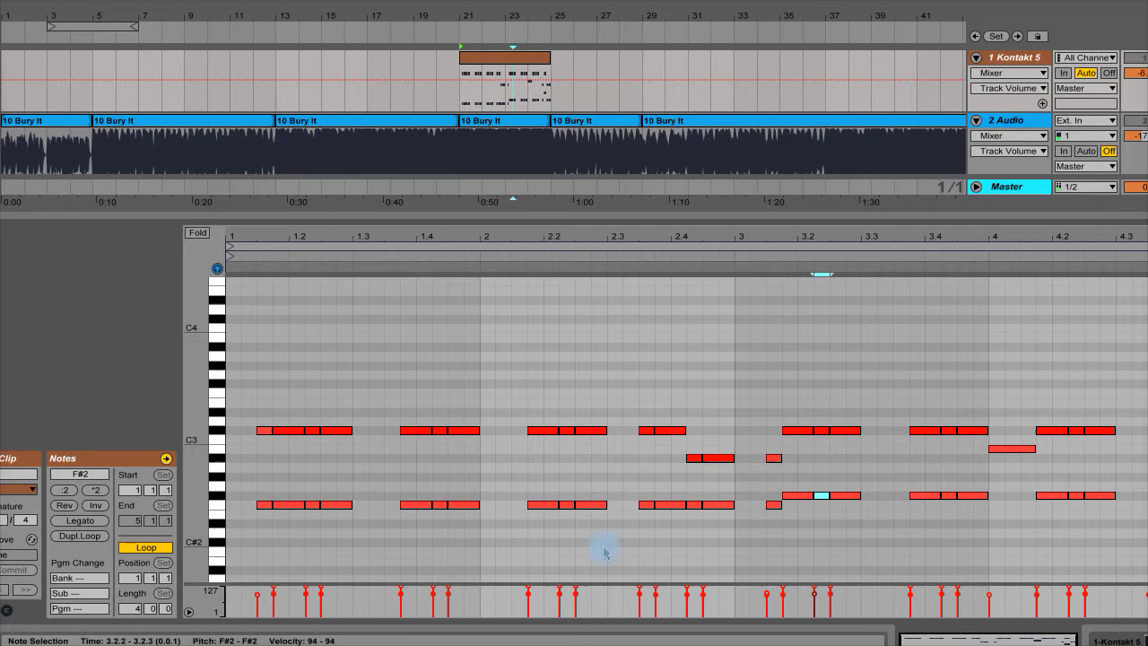
pyautogui.click(591, 505)
pyautogui.click(800, 499)
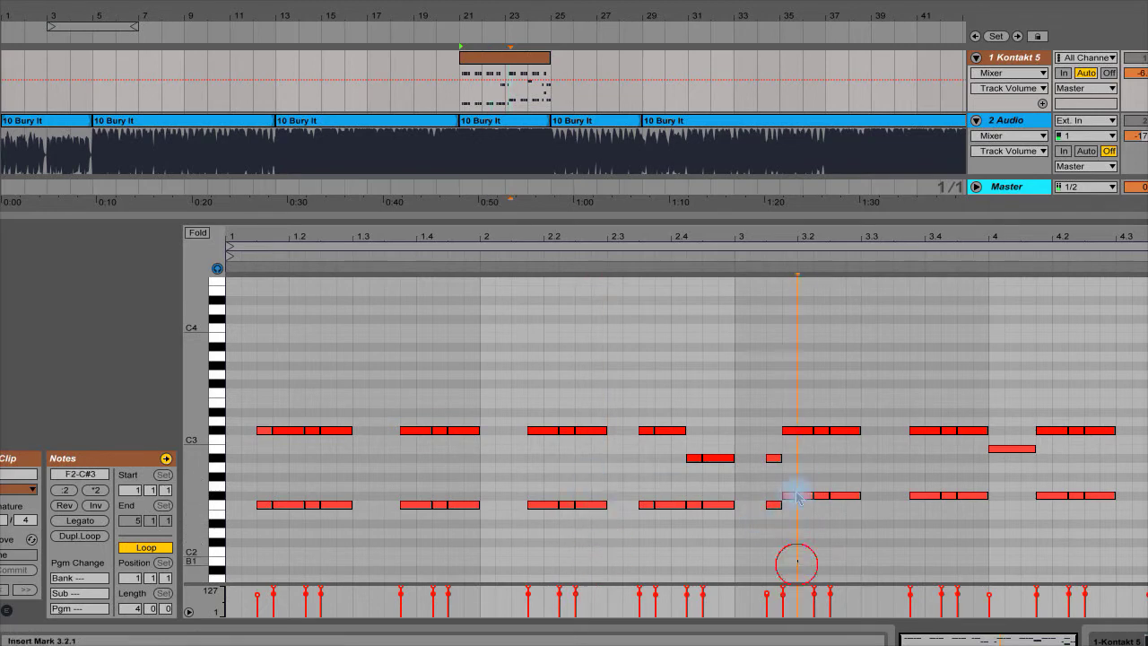
pyautogui.click(590, 371)
pyautogui.click(807, 333)
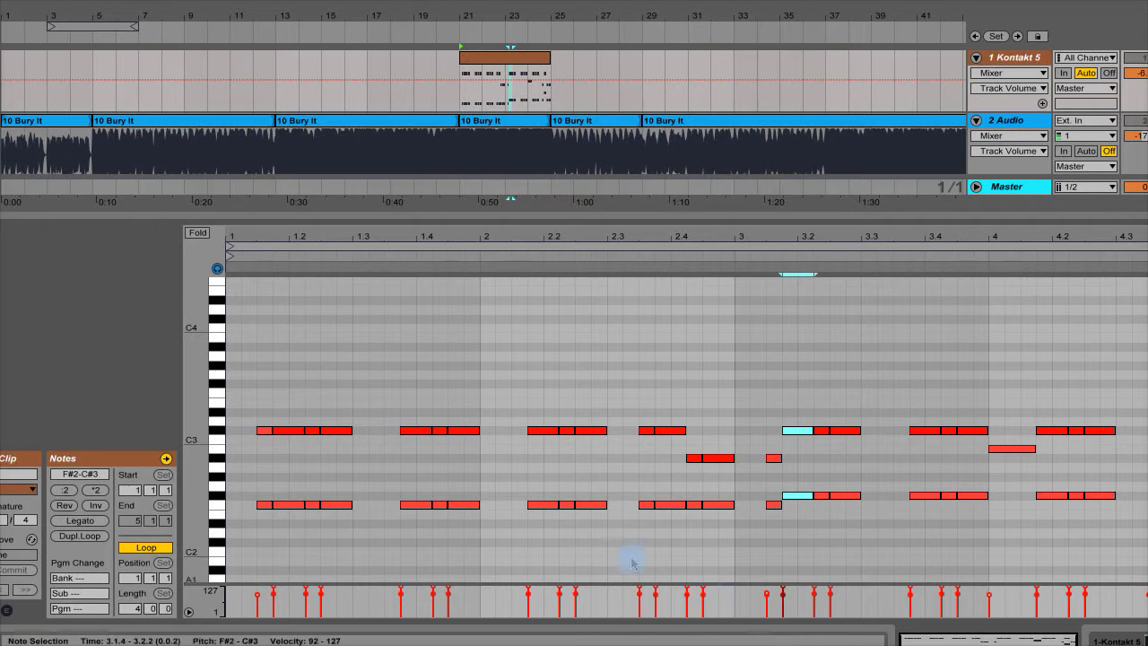
pyautogui.moveTo(543, 538); pyautogui.dragTo(588, 342)
pyautogui.moveTo(818, 526); pyautogui.dragTo(820, 346)
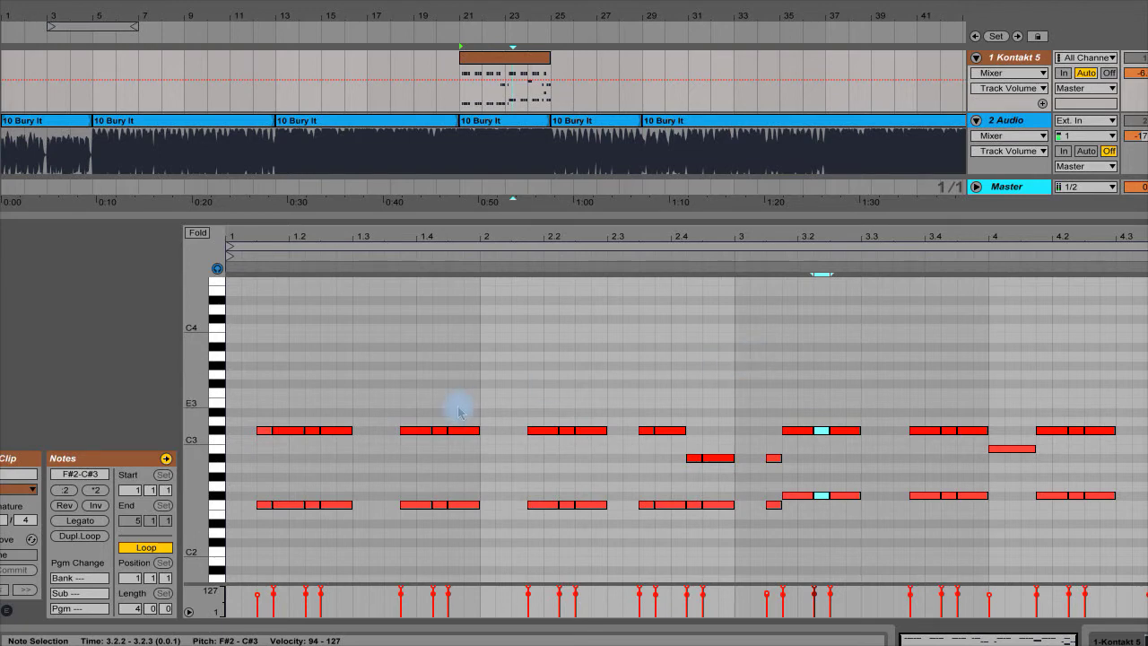
pyautogui.click(283, 507)
pyautogui.click(273, 489)
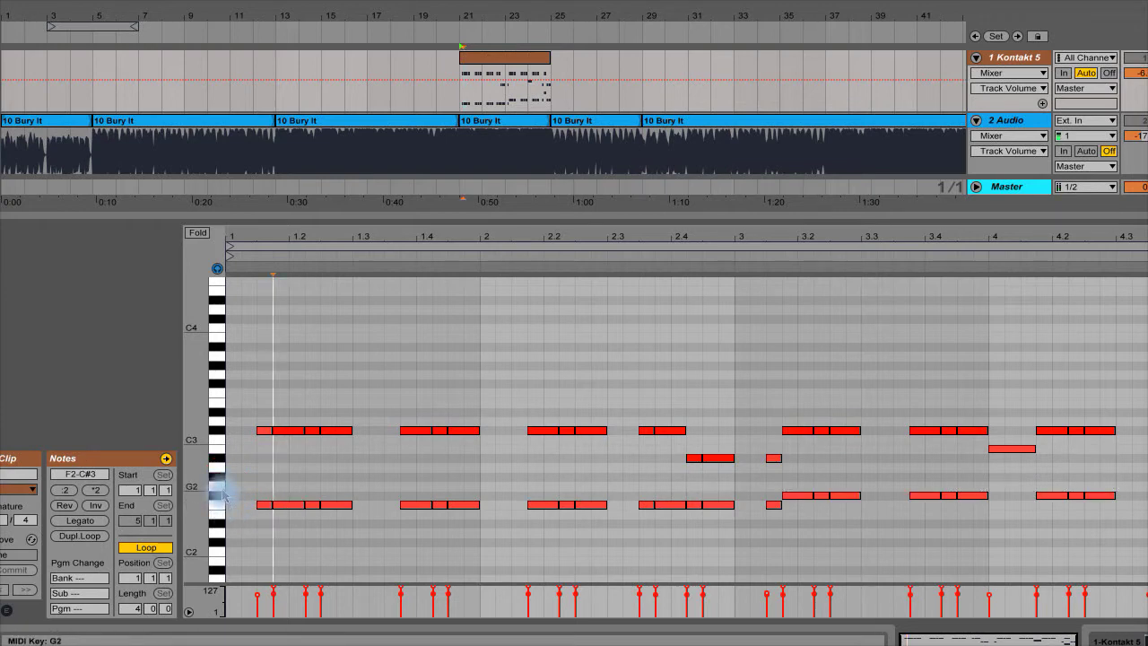
pyautogui.click(221, 506)
pyautogui.click(219, 495)
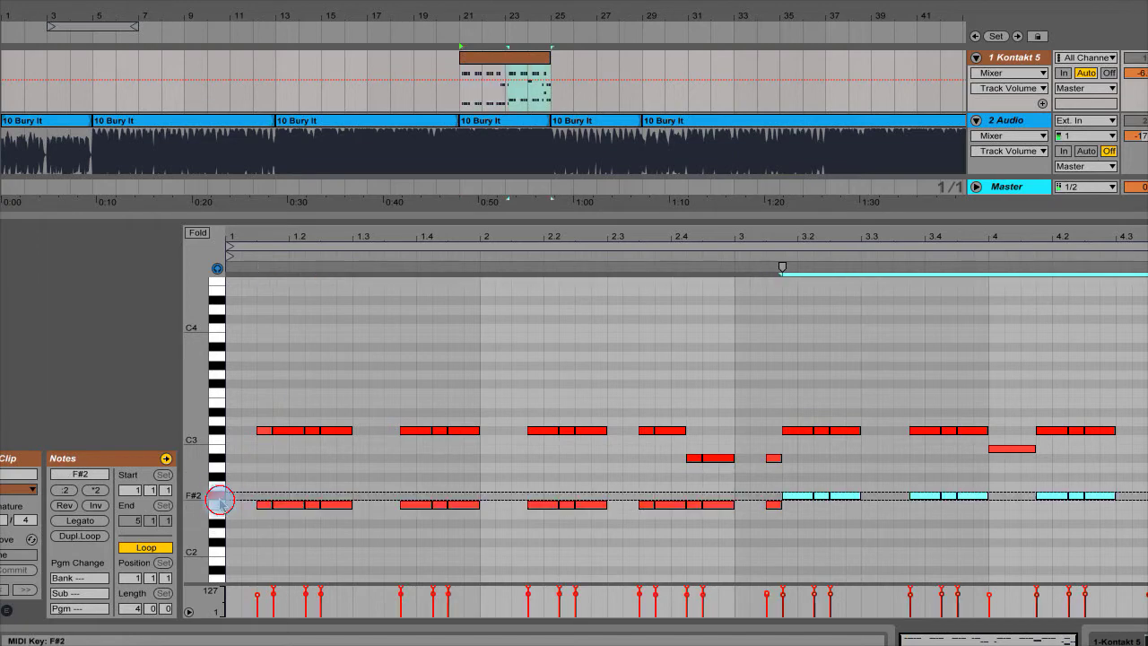
pyautogui.click(219, 477)
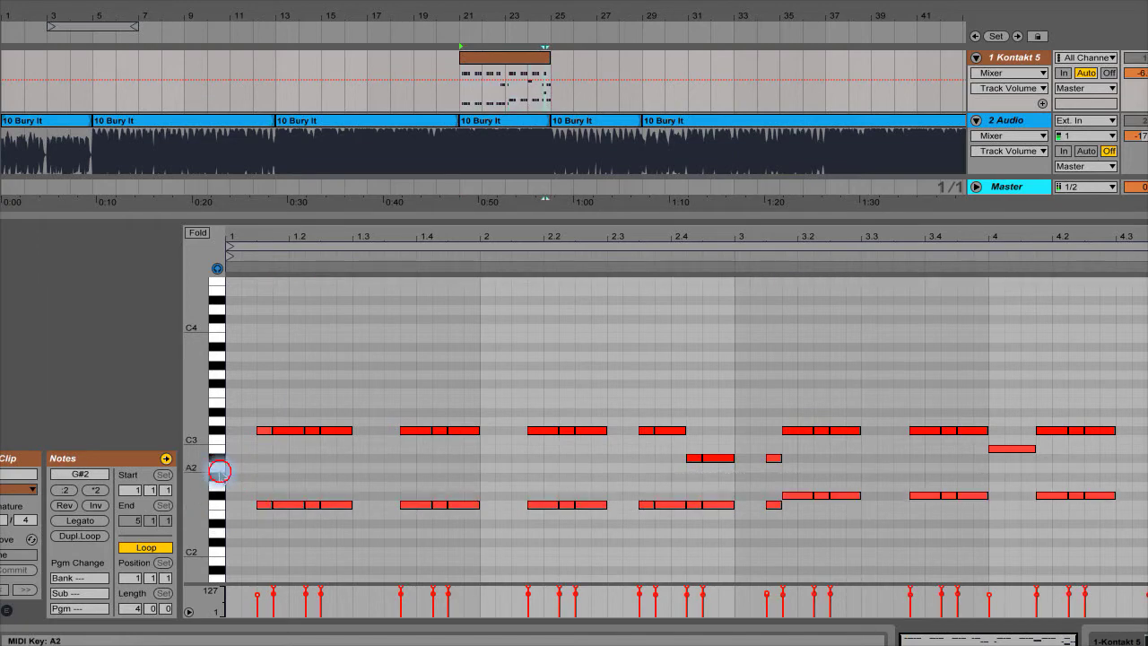
pyautogui.click(221, 506)
pyautogui.click(219, 495)
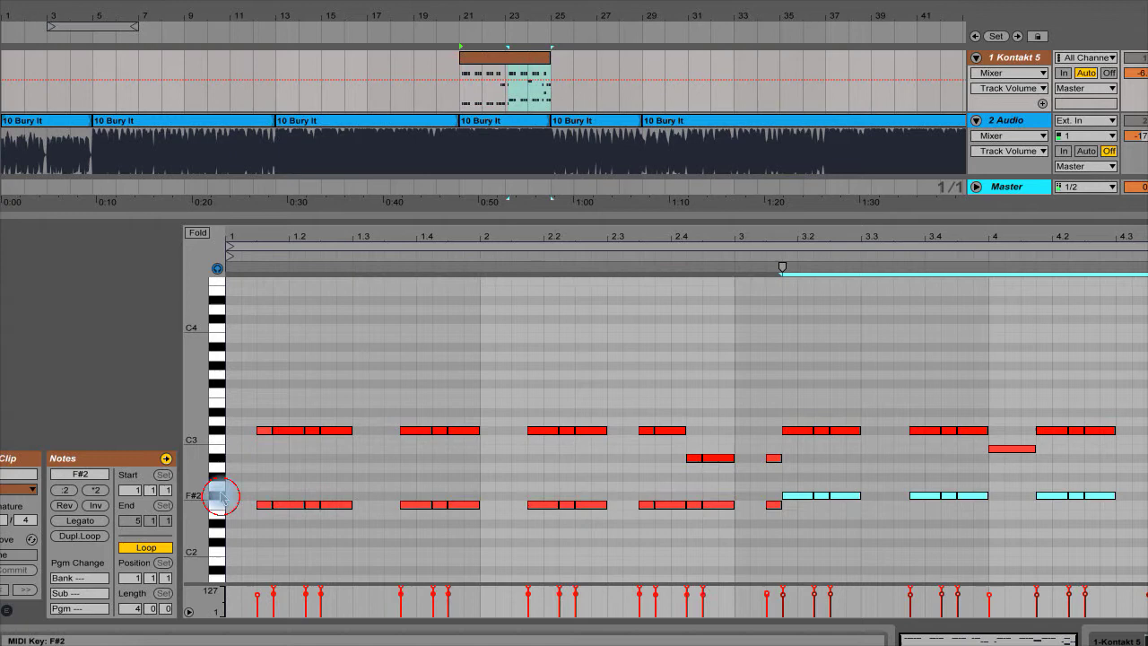
pyautogui.click(219, 478)
pyautogui.click(220, 460)
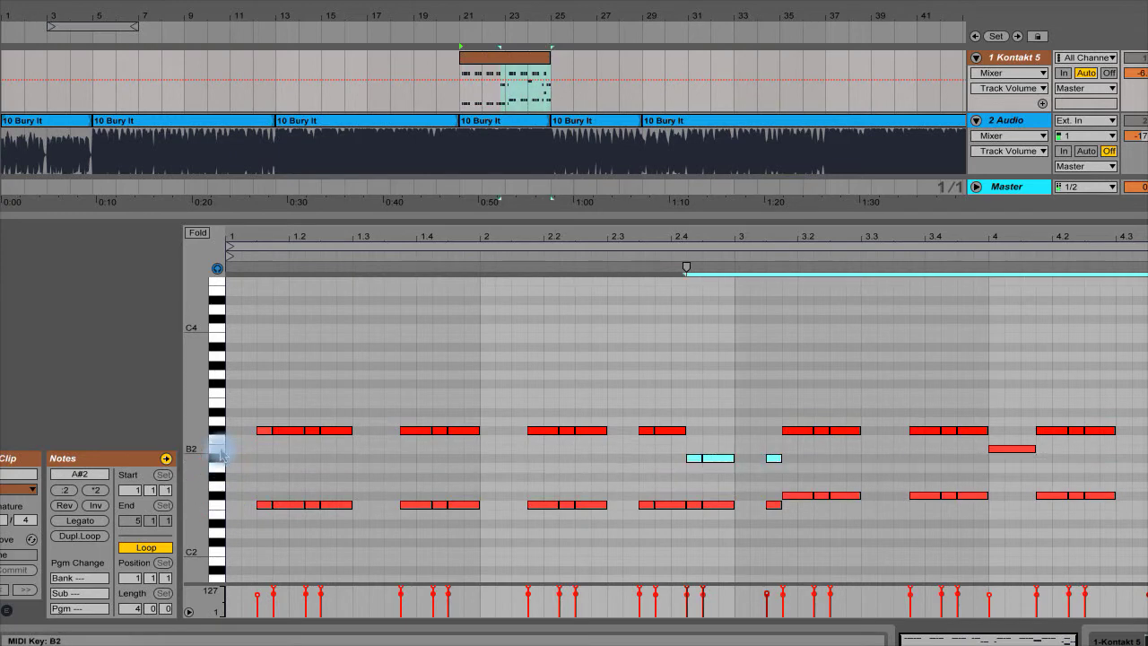
pyautogui.click(219, 449)
pyautogui.click(219, 430)
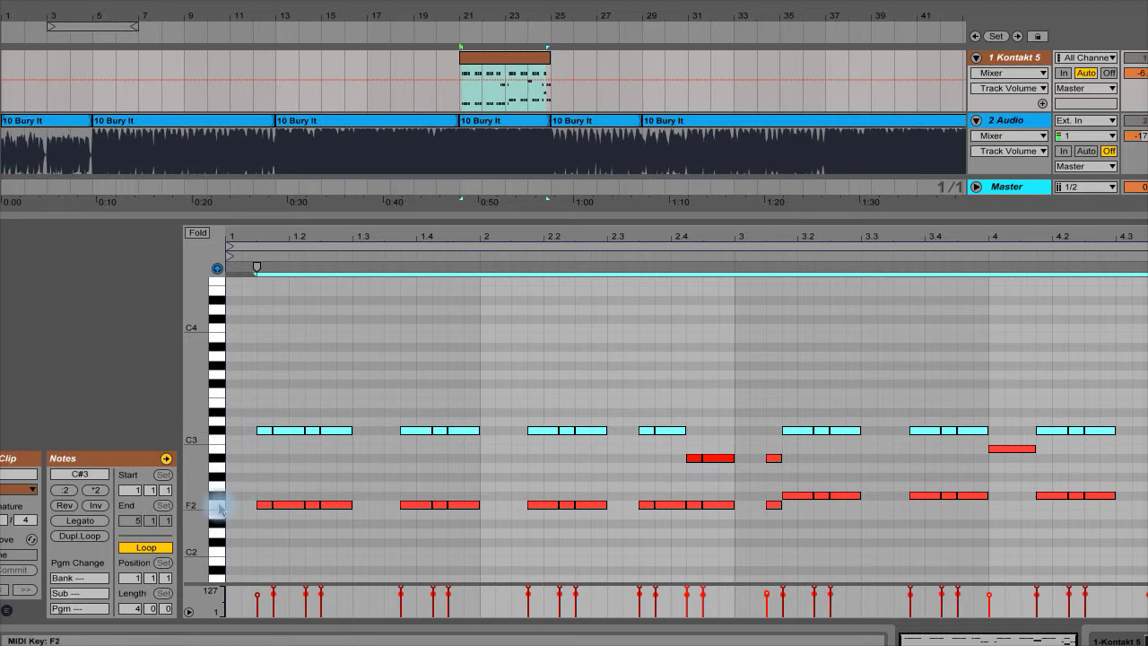
pyautogui.moveTo(285, 359); pyautogui.dragTo(297, 359)
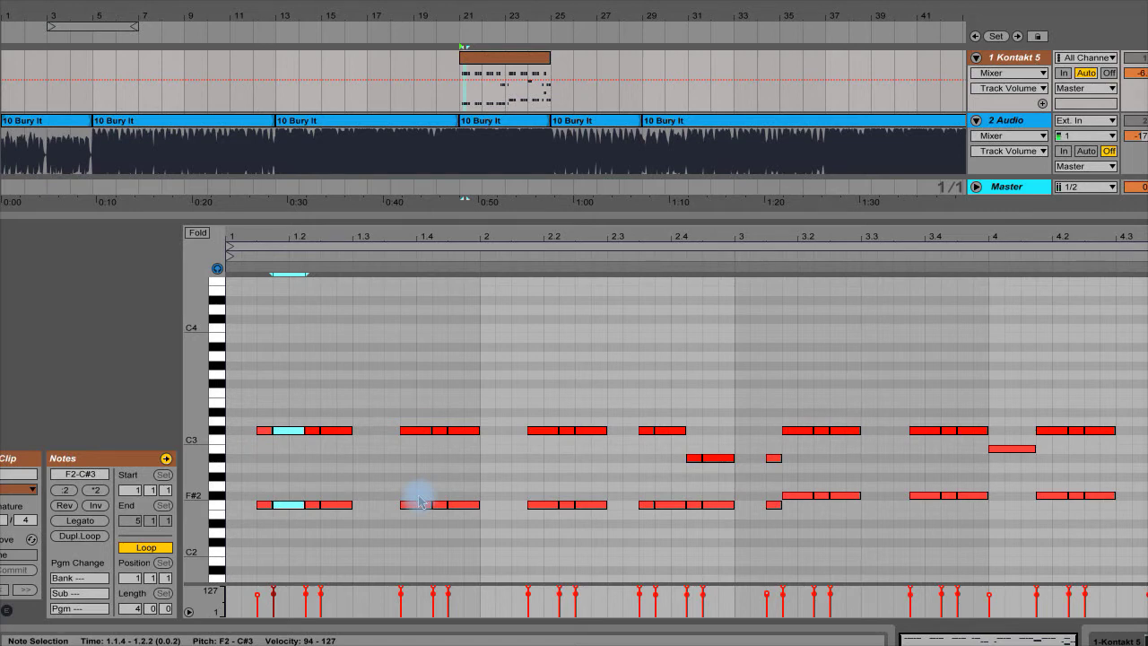
pyautogui.click(446, 389)
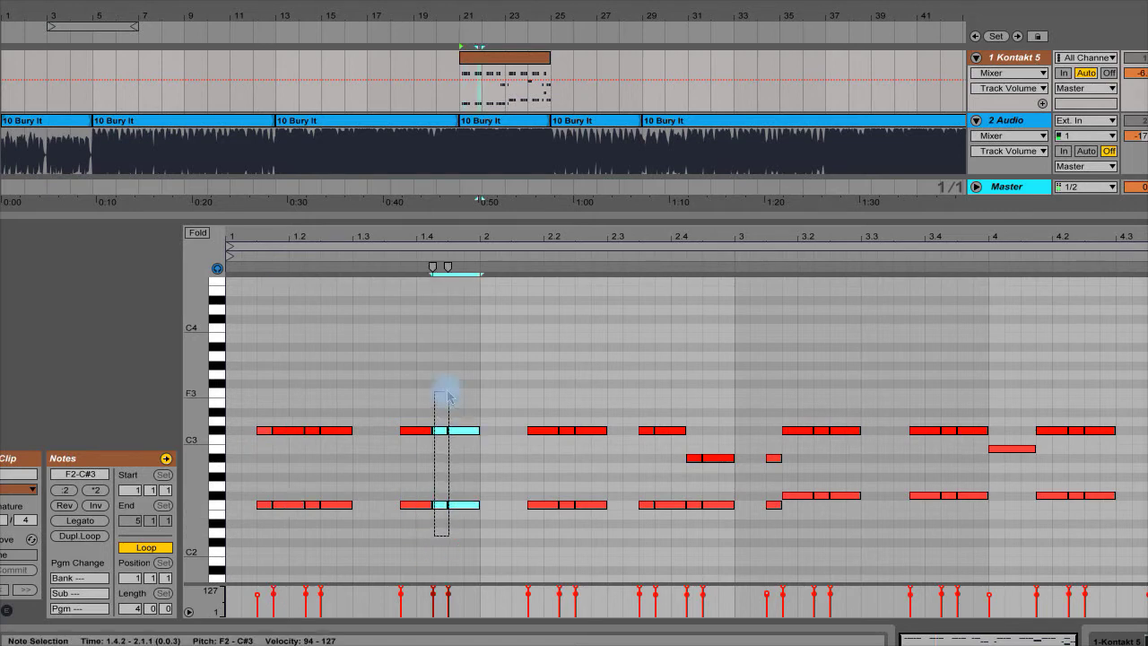
pyautogui.moveTo(559, 533); pyautogui.dragTo(607, 533)
pyautogui.moveTo(808, 505); pyautogui.dragTo(829, 395)
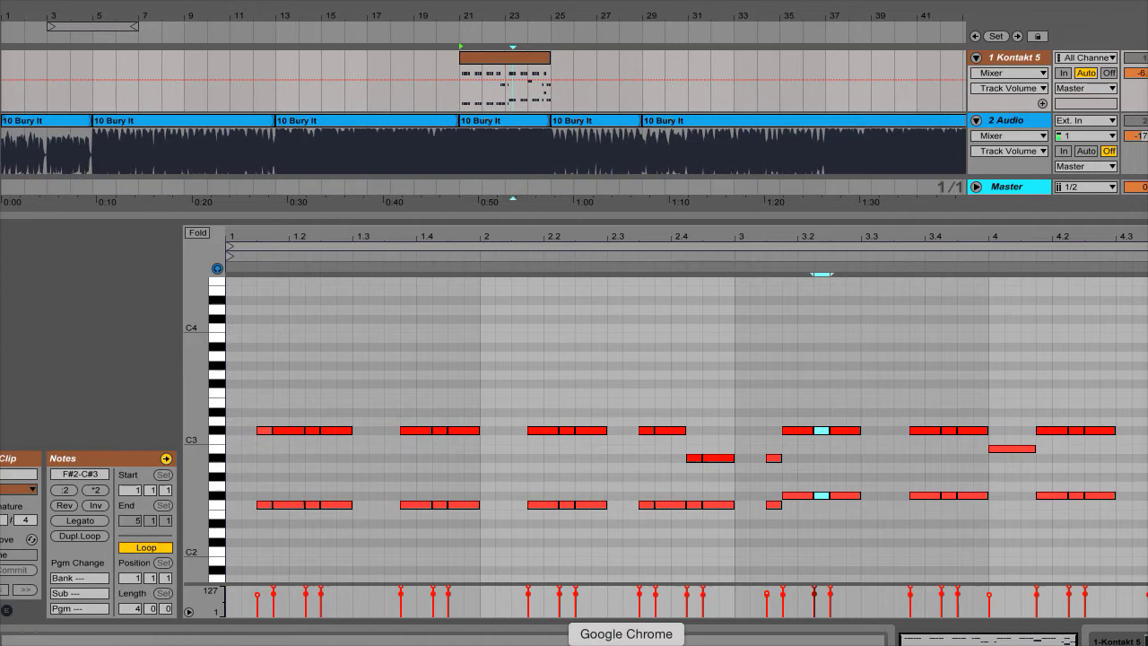
pyautogui.click(465, 119)
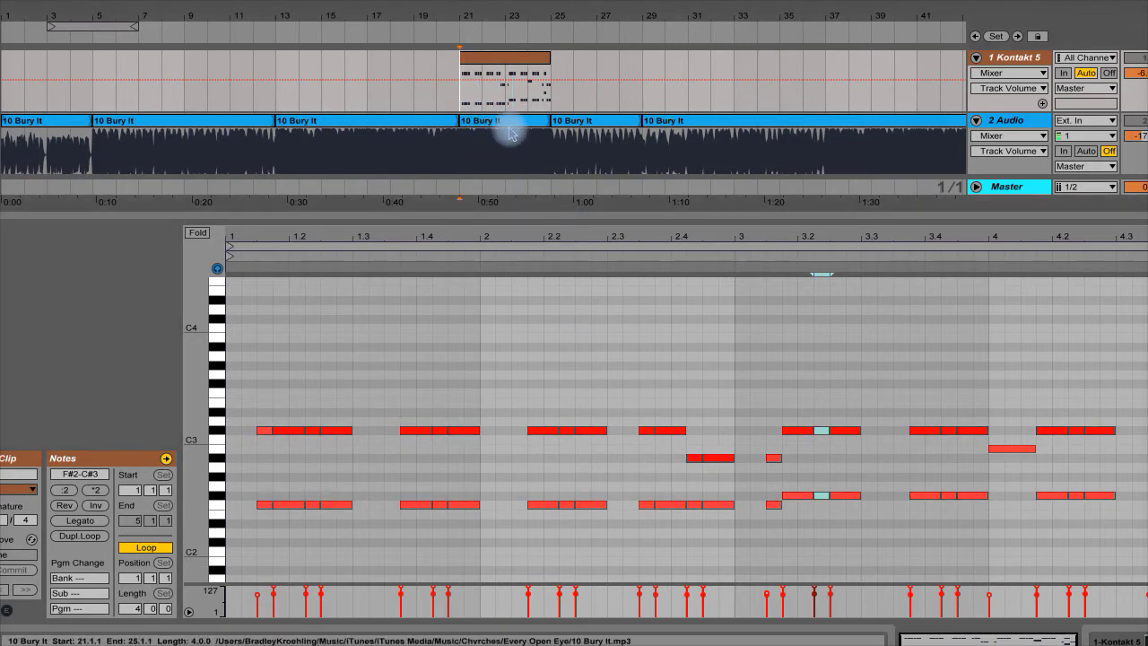
pyautogui.scroll(2, 515, 125)
pyautogui.moveTo(664, 216); pyautogui.dragTo(664, 346)
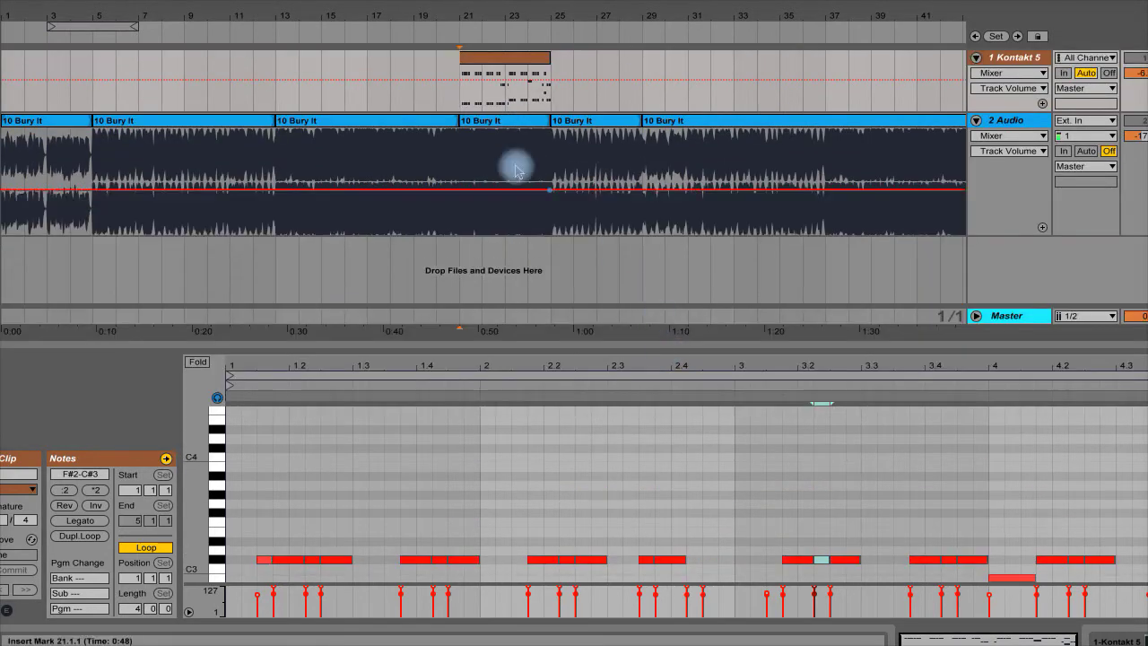
pyautogui.click(572, 202)
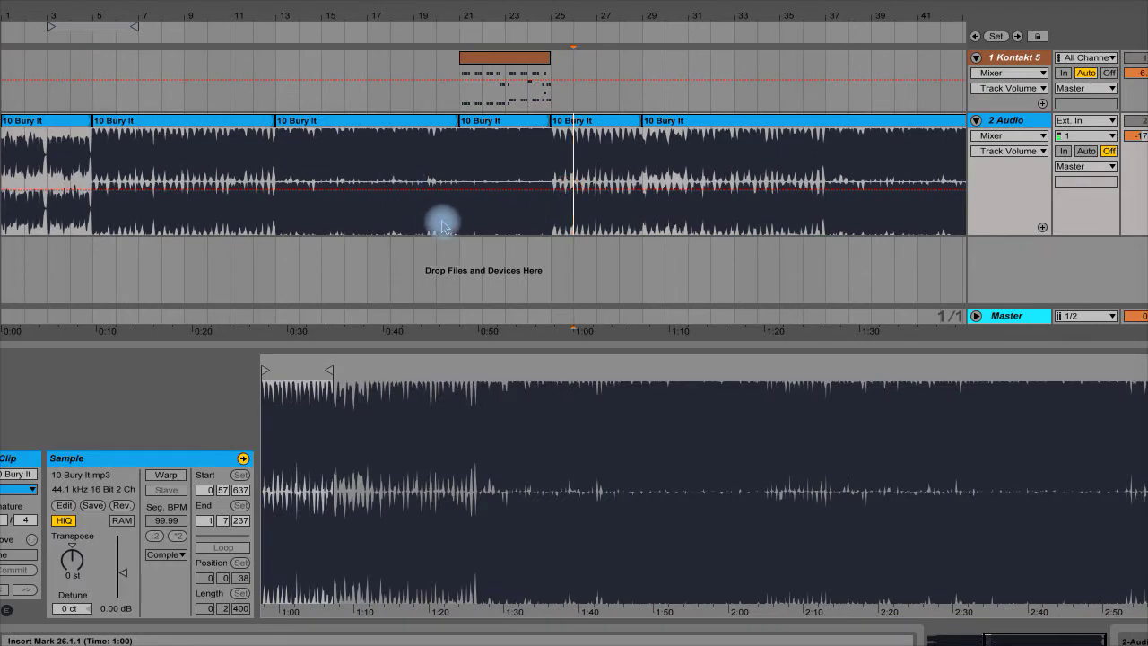
pyautogui.click(440, 225)
pyautogui.click(489, 58)
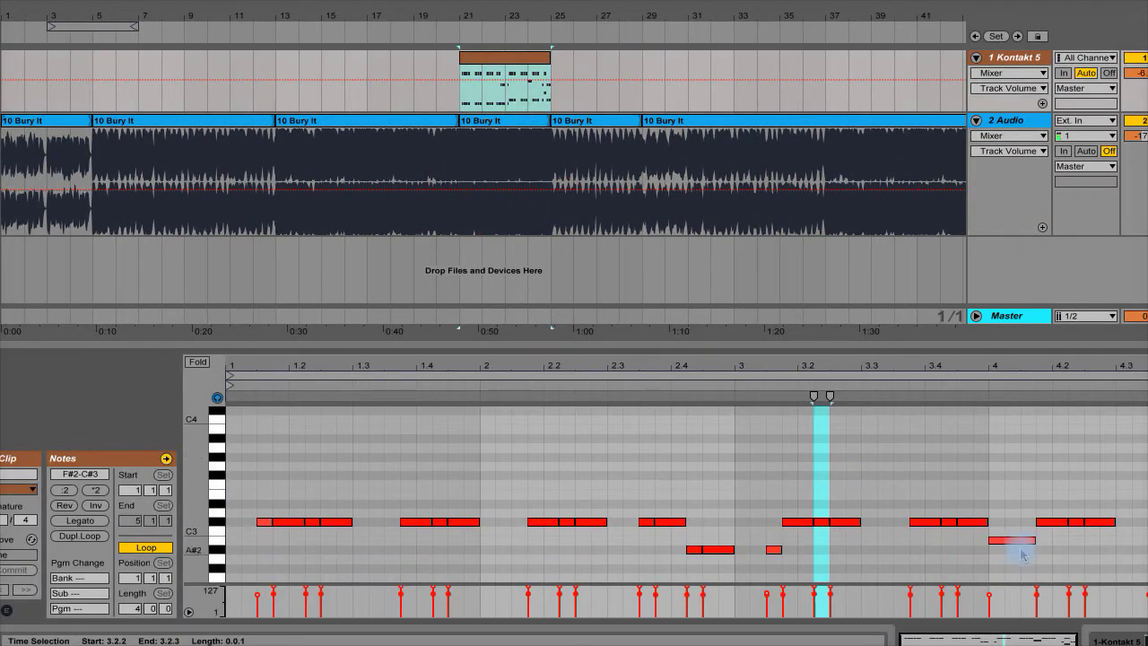
pyautogui.moveTo(982, 343); pyautogui.dragTo(982, 244)
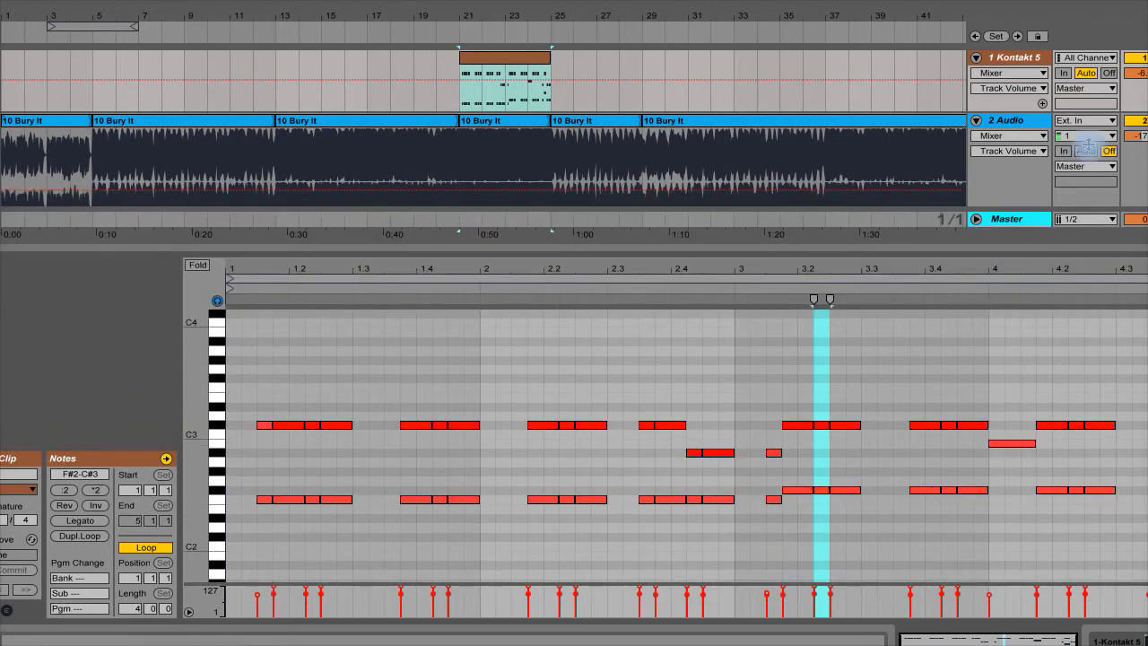
pyautogui.click(1023, 405)
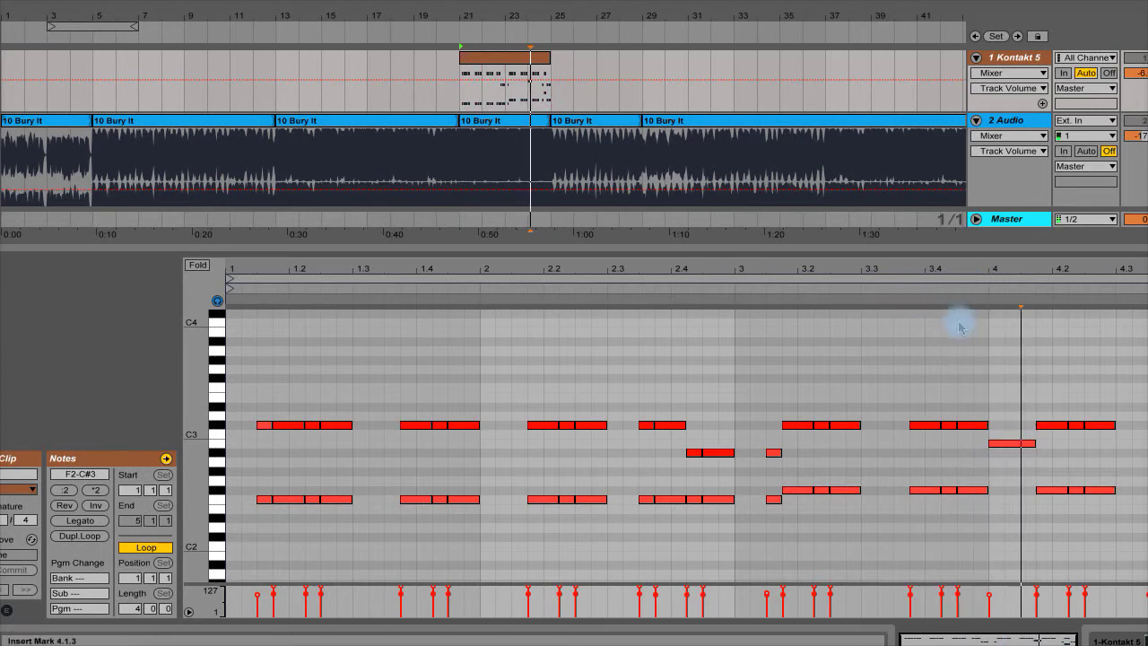
pyautogui.click(715, 289)
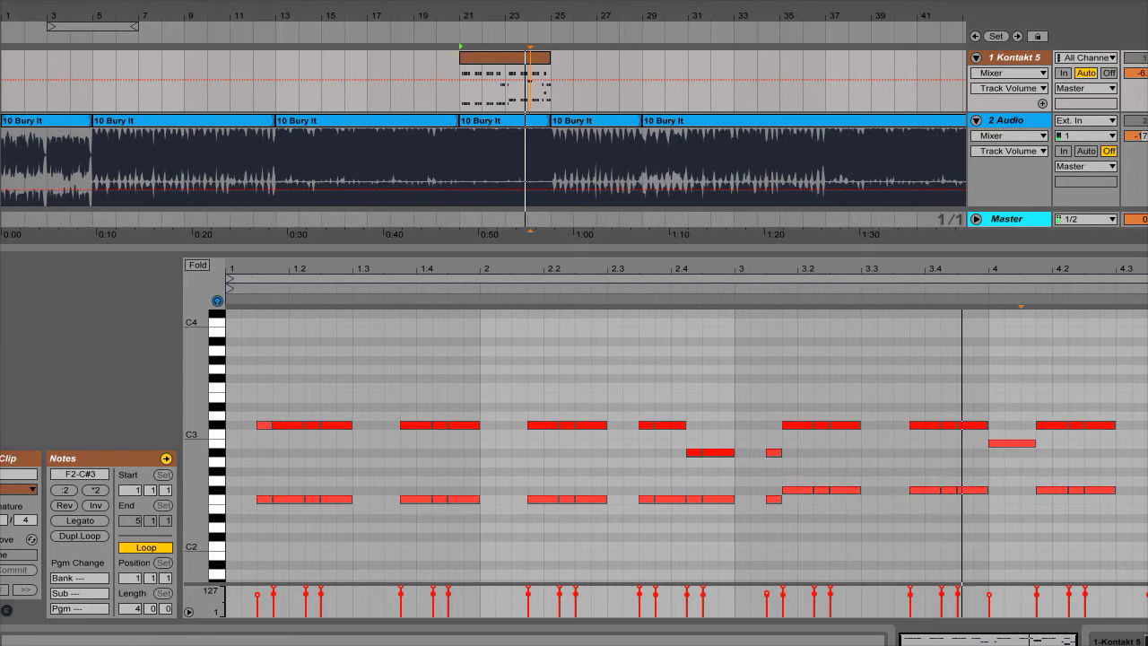
pyautogui.press('space')
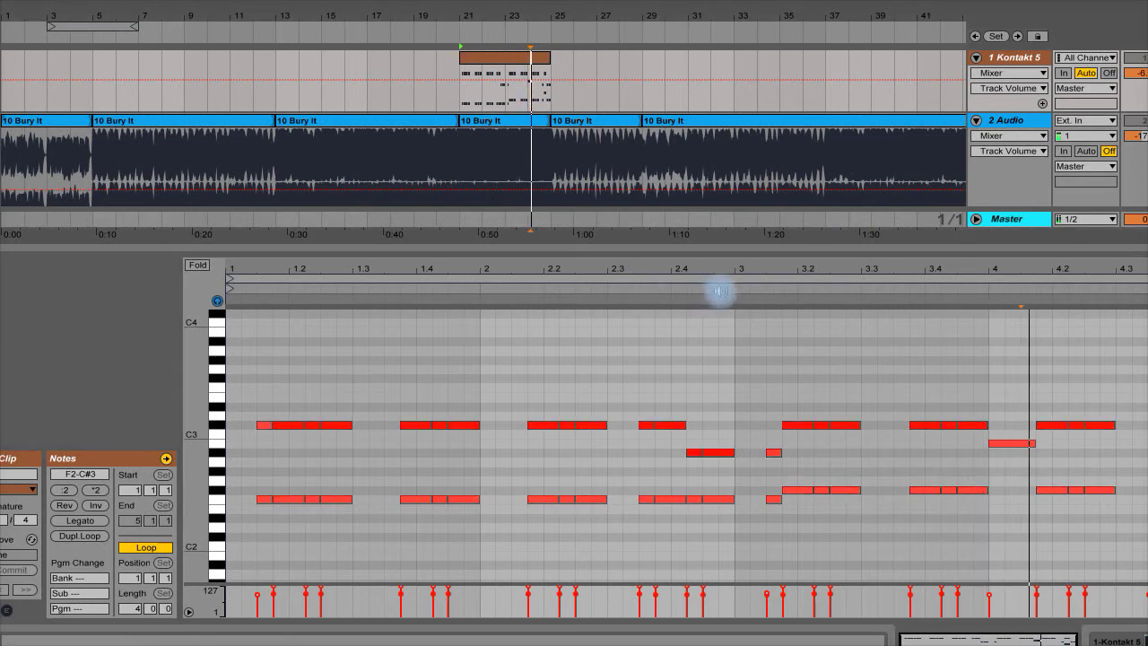
pyautogui.click(725, 292)
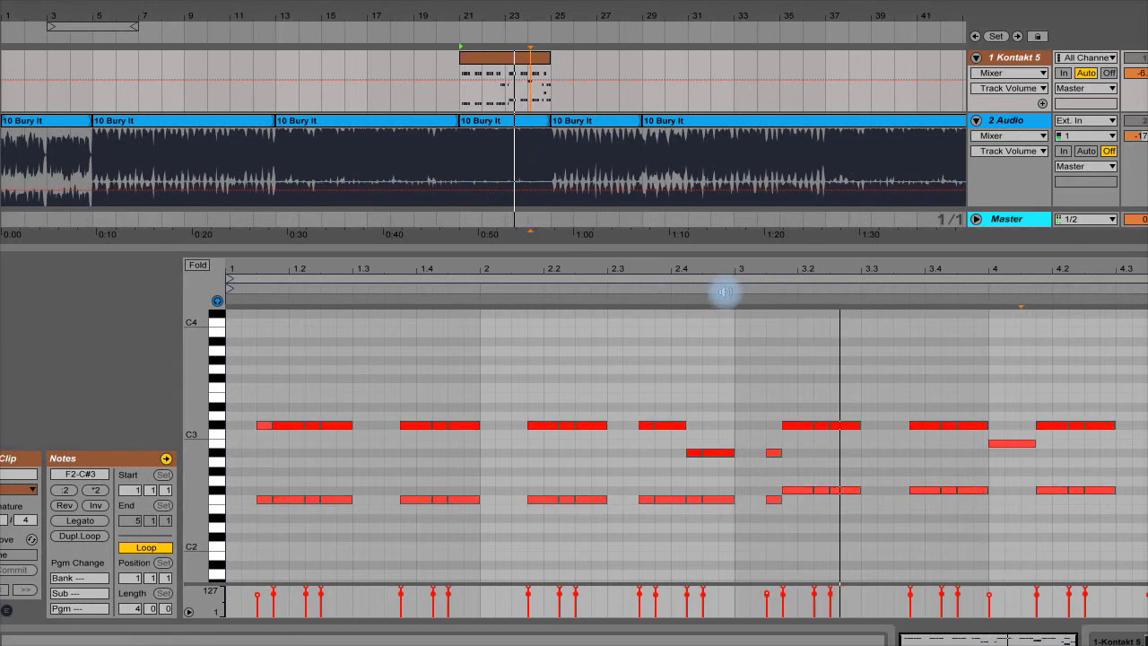
pyautogui.click(283, 291)
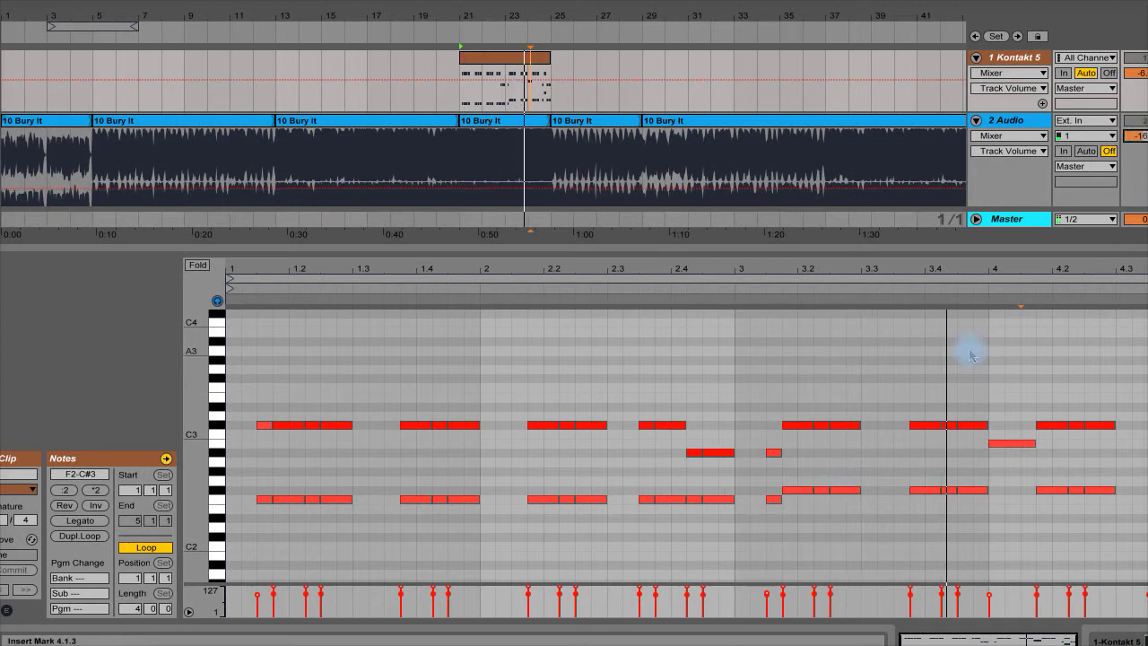
pyautogui.press('space')
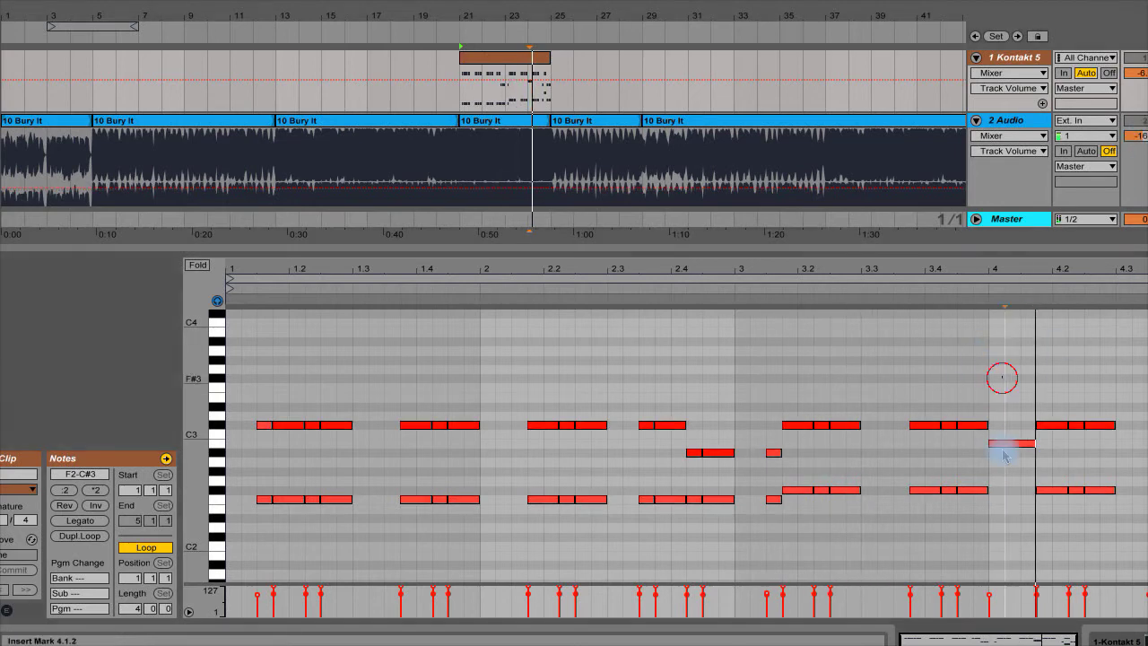
pyautogui.click(1003, 381)
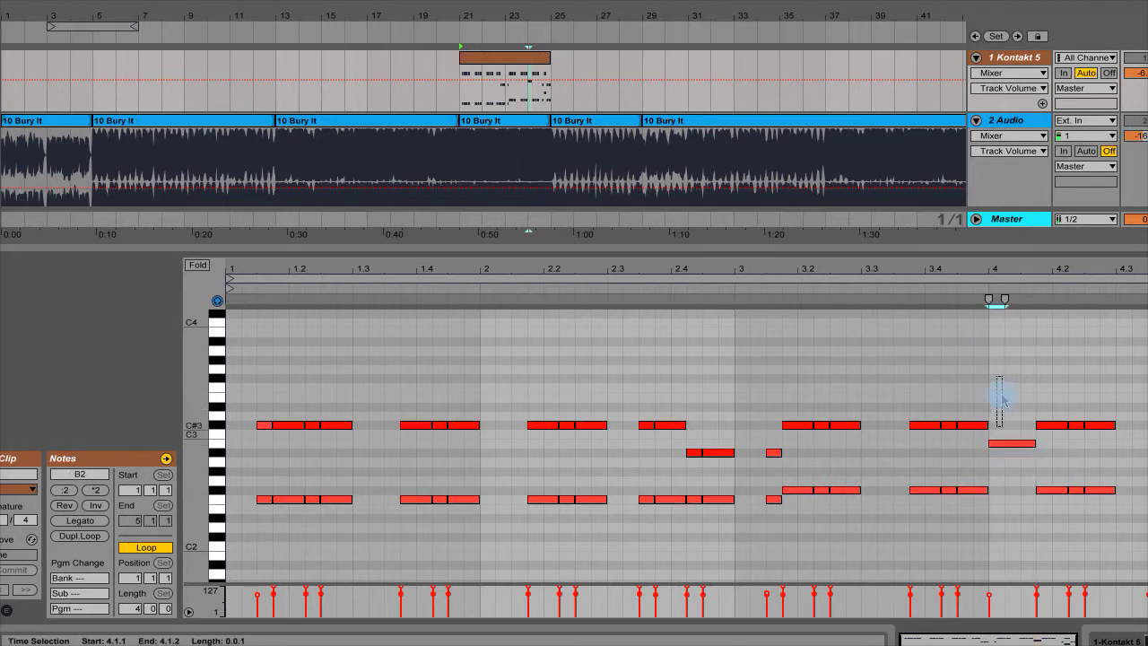
pyautogui.click(776, 289)
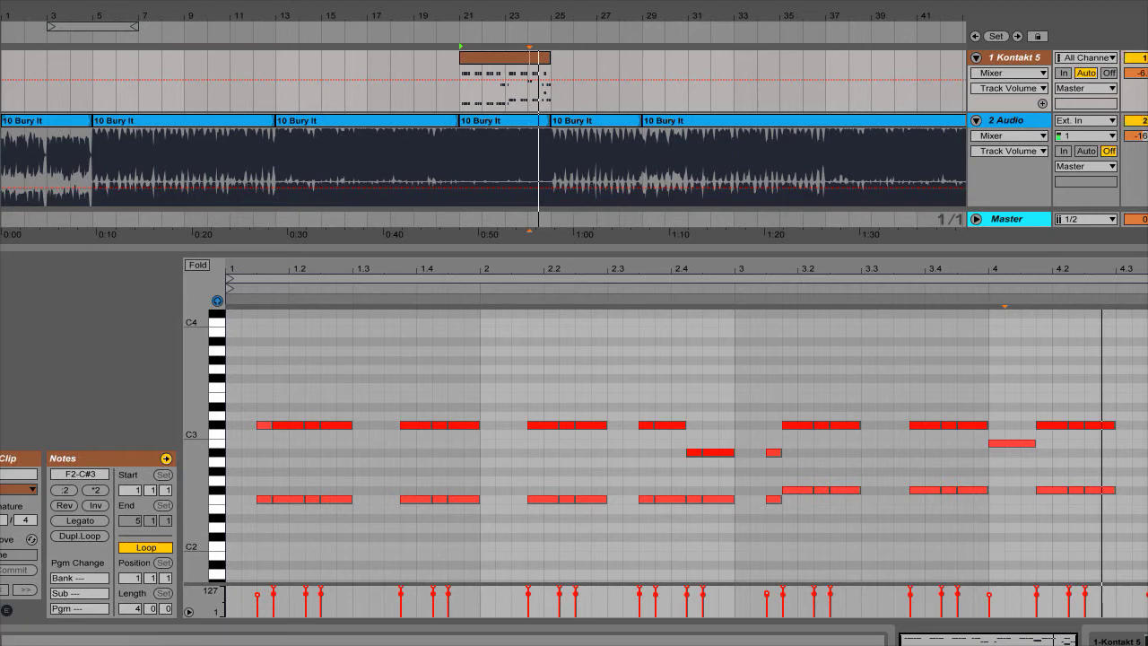
pyautogui.click(731, 289)
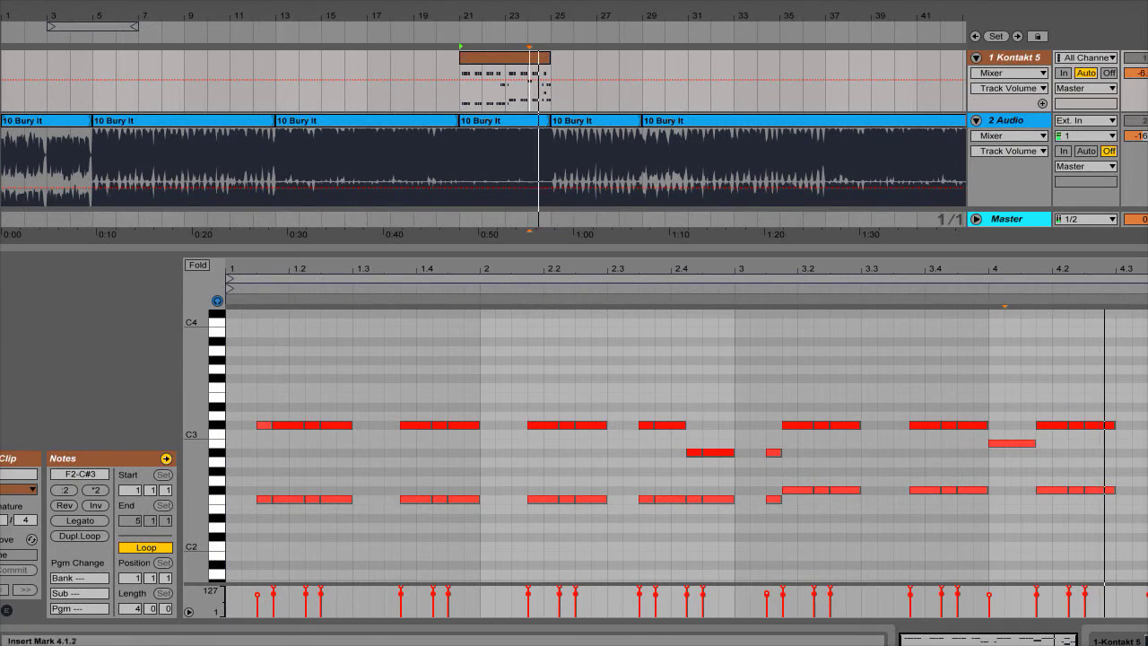
# - Select the lone B2 note at bar 4 and play the clip from near bar 4
pyautogui.click(1021, 442)
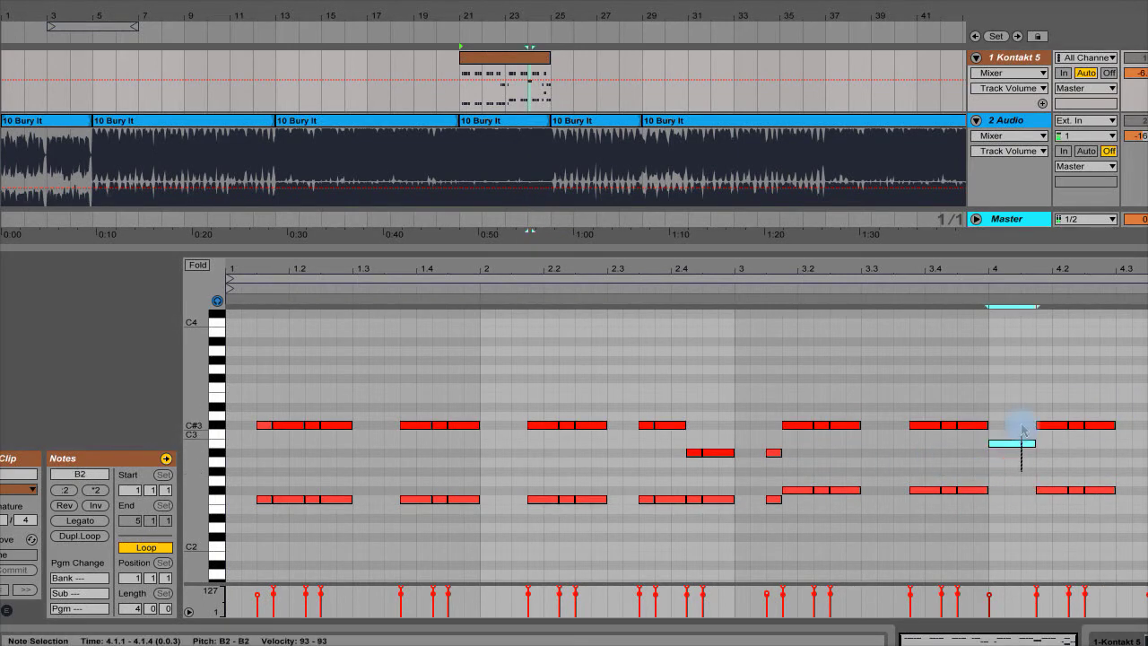
pyautogui.moveTo(1022, 429); pyautogui.dragTo(1065, 461)
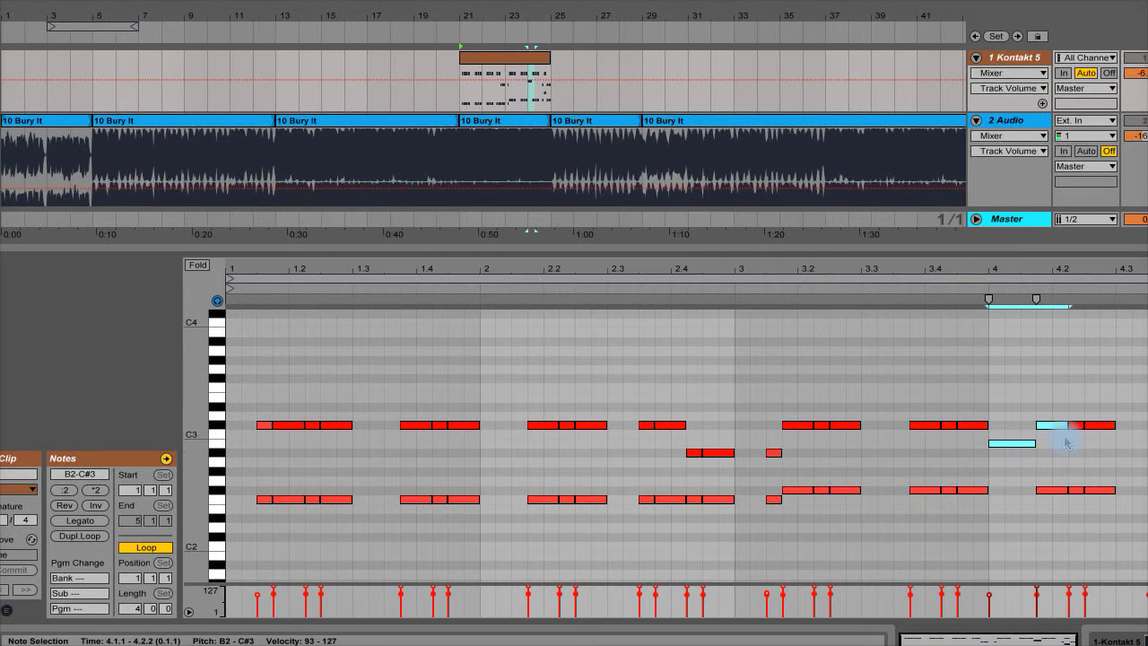
pyautogui.click(736, 320)
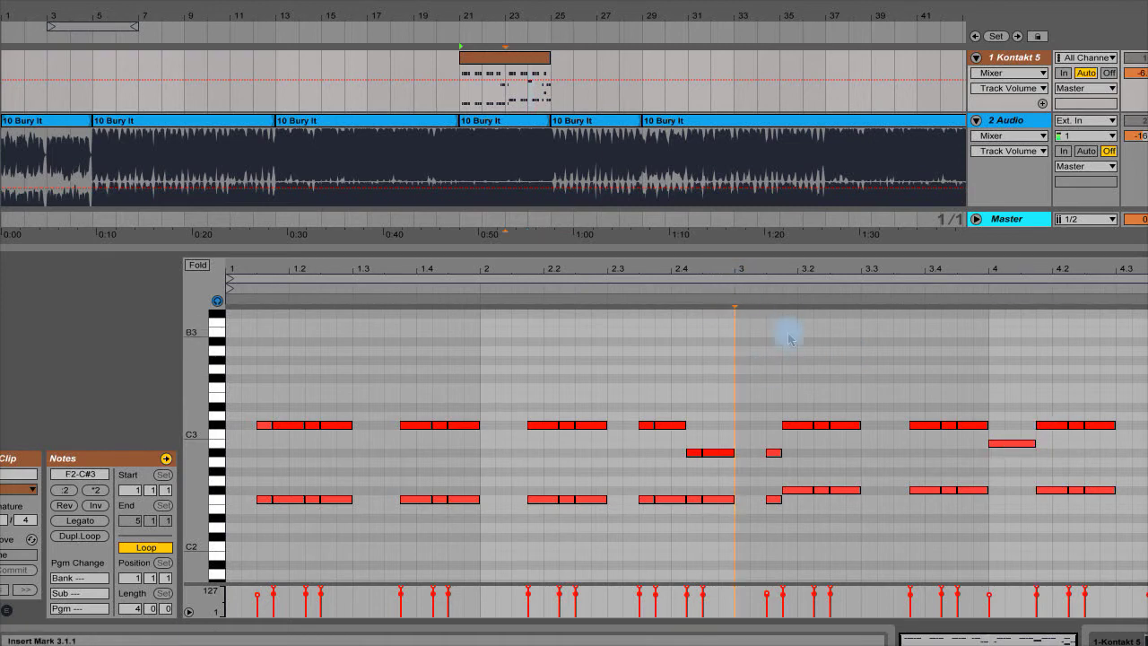
pyautogui.moveTo(763, 356); pyautogui.dragTo(931, 522)
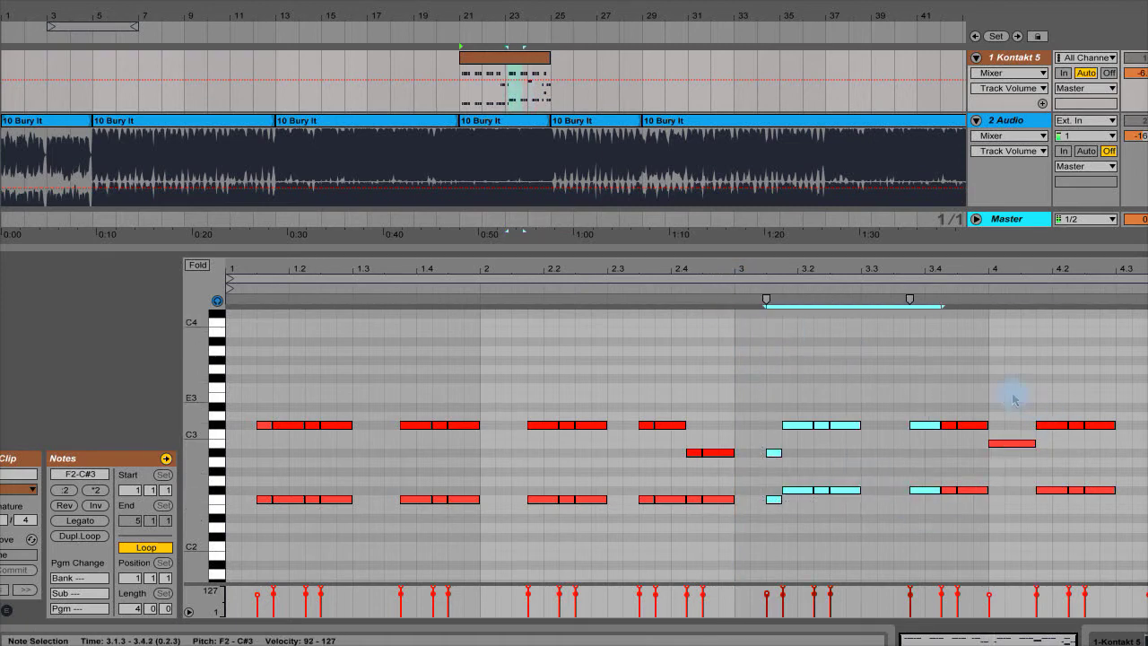
pyautogui.moveTo(1013, 395); pyautogui.dragTo(1012, 477)
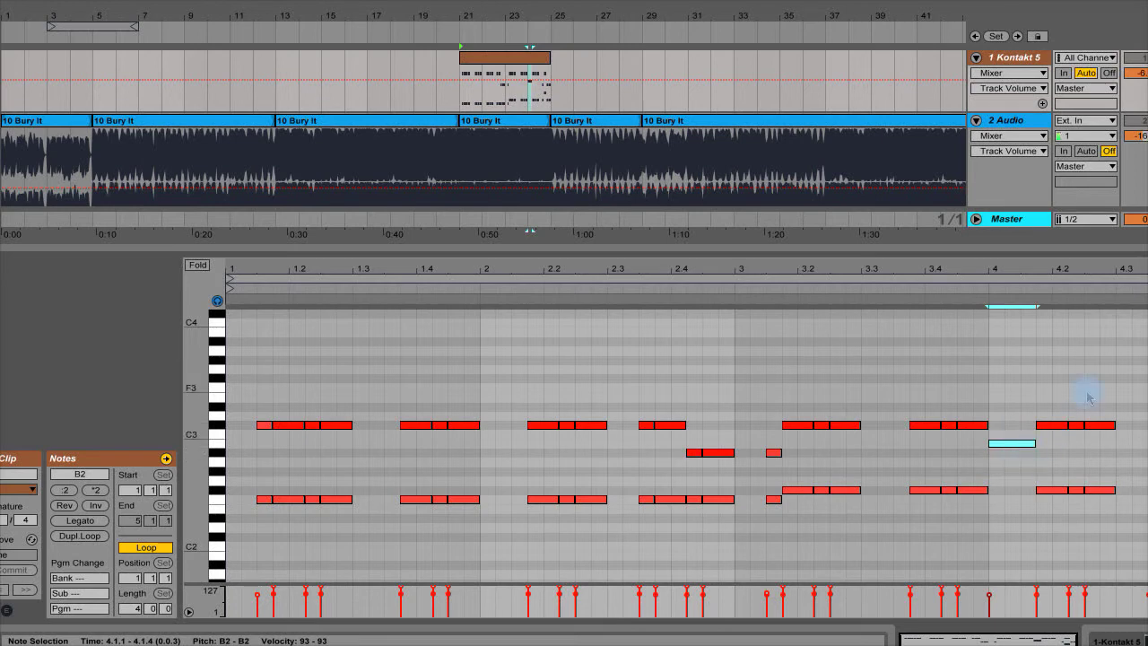
pyautogui.click(971, 287)
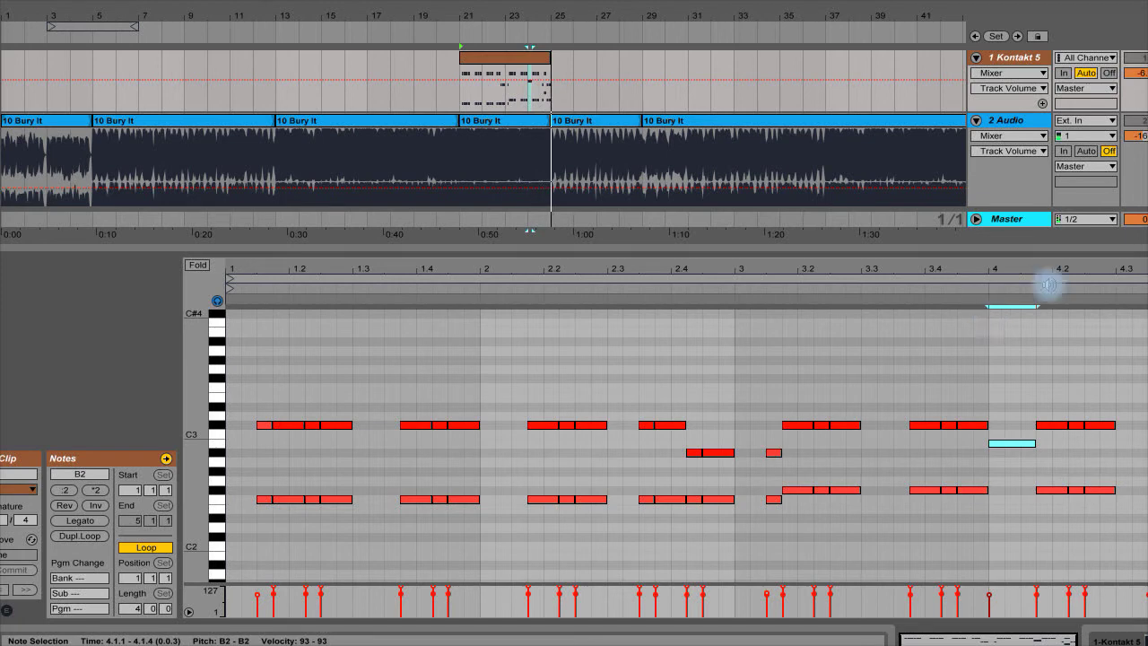
pyautogui.click(920, 256)
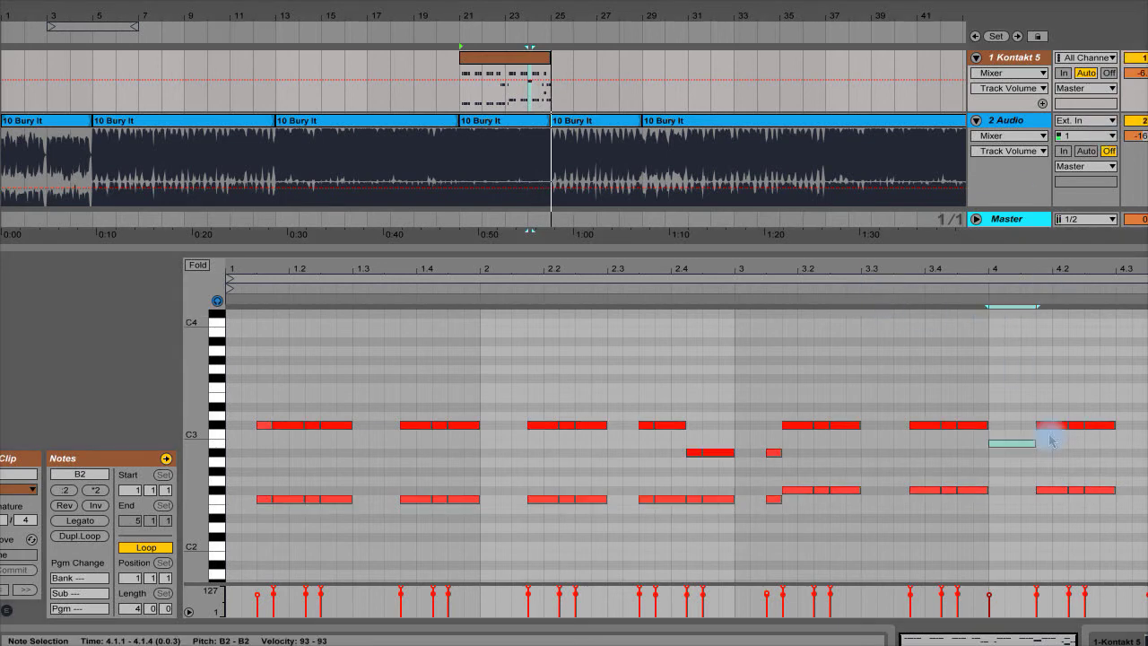
# - Raise the bar-4 note from B2 to D#3 and replay from bar 3
pyautogui.click(1020, 411)
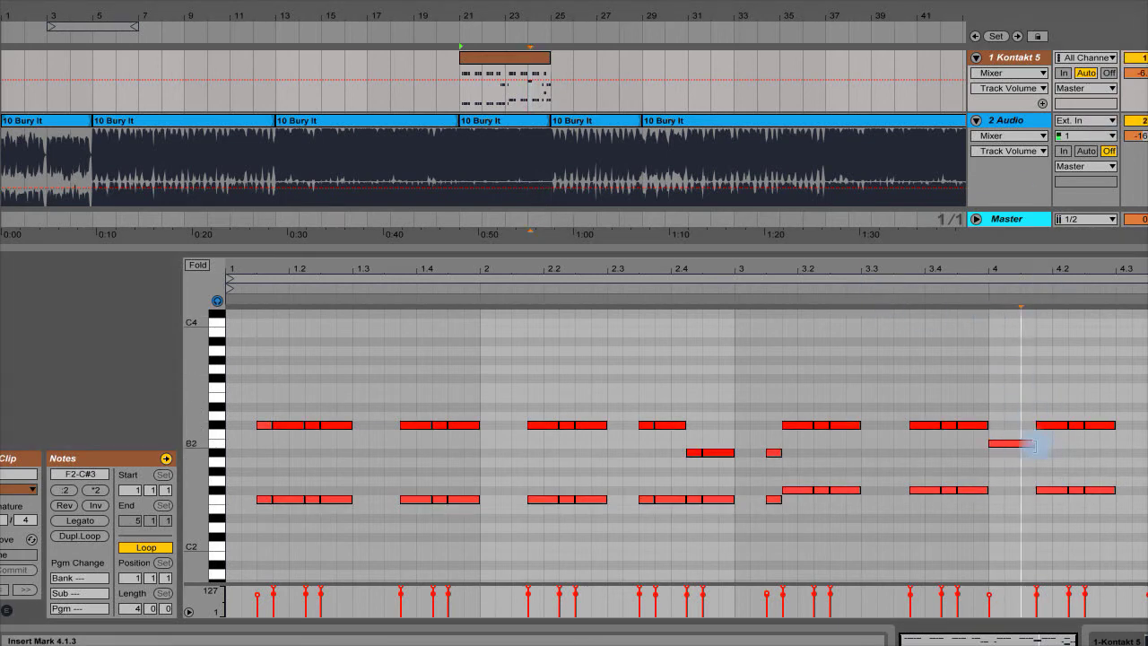
pyautogui.moveTo(1021, 442); pyautogui.dragTo(1022, 420)
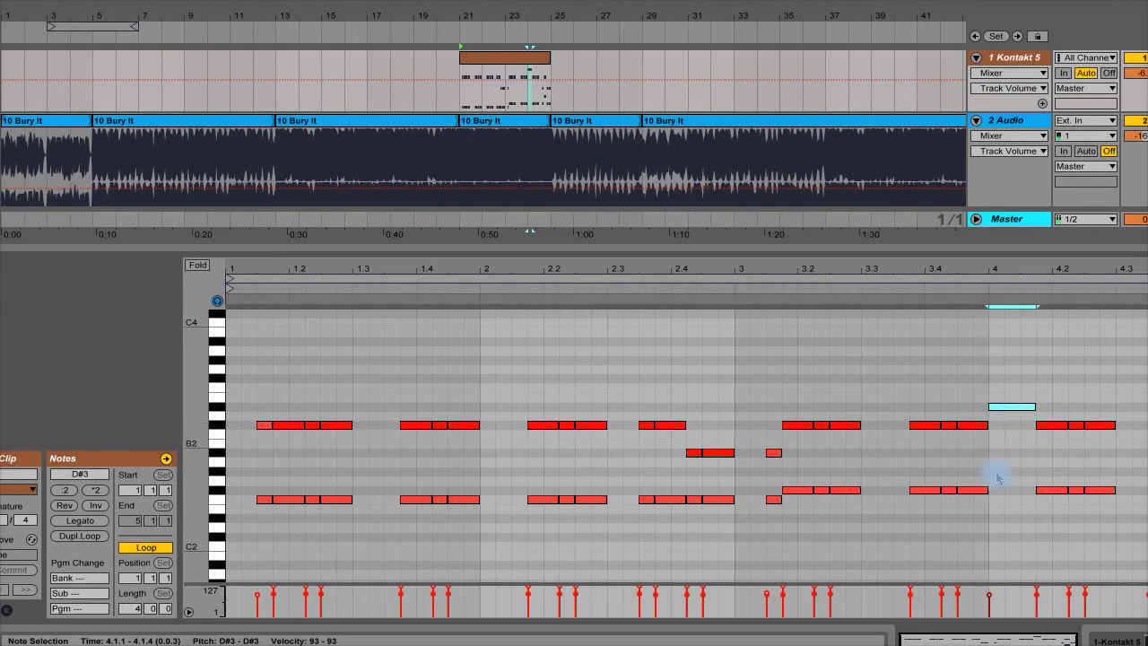
pyautogui.click(901, 288)
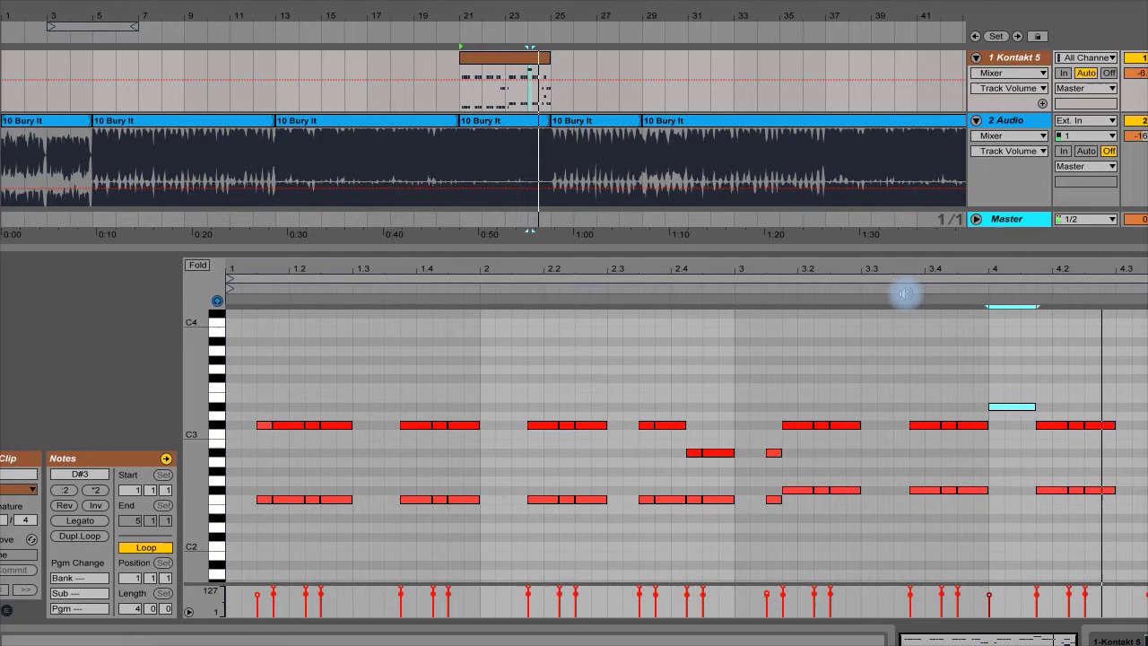
pyautogui.click(989, 603)
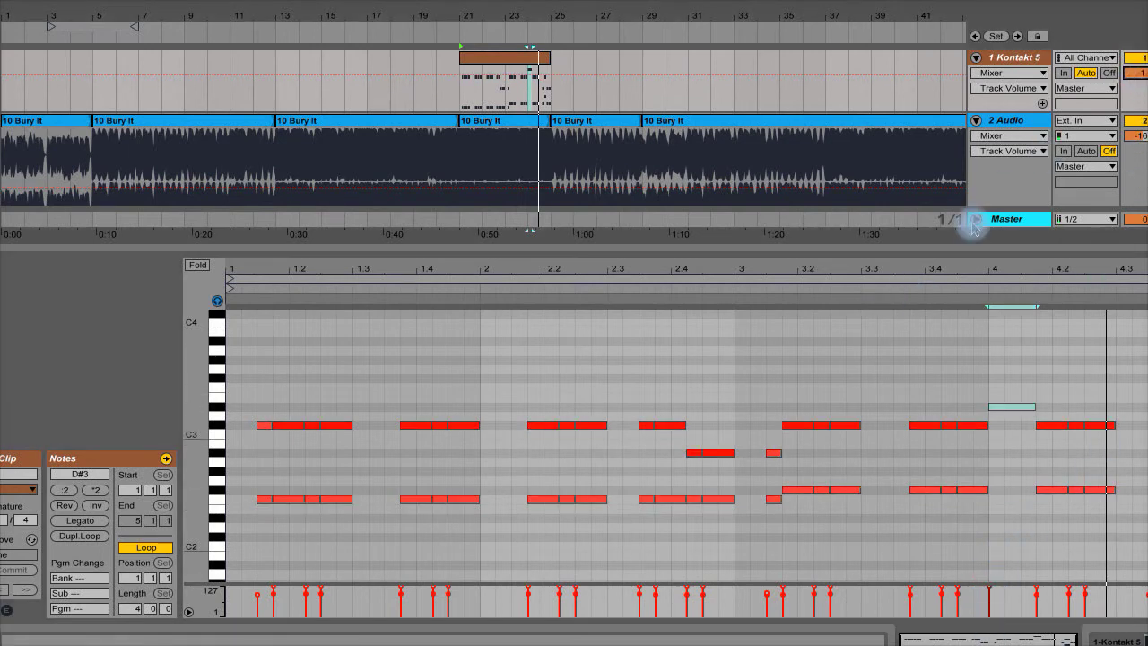
pyautogui.click(895, 290)
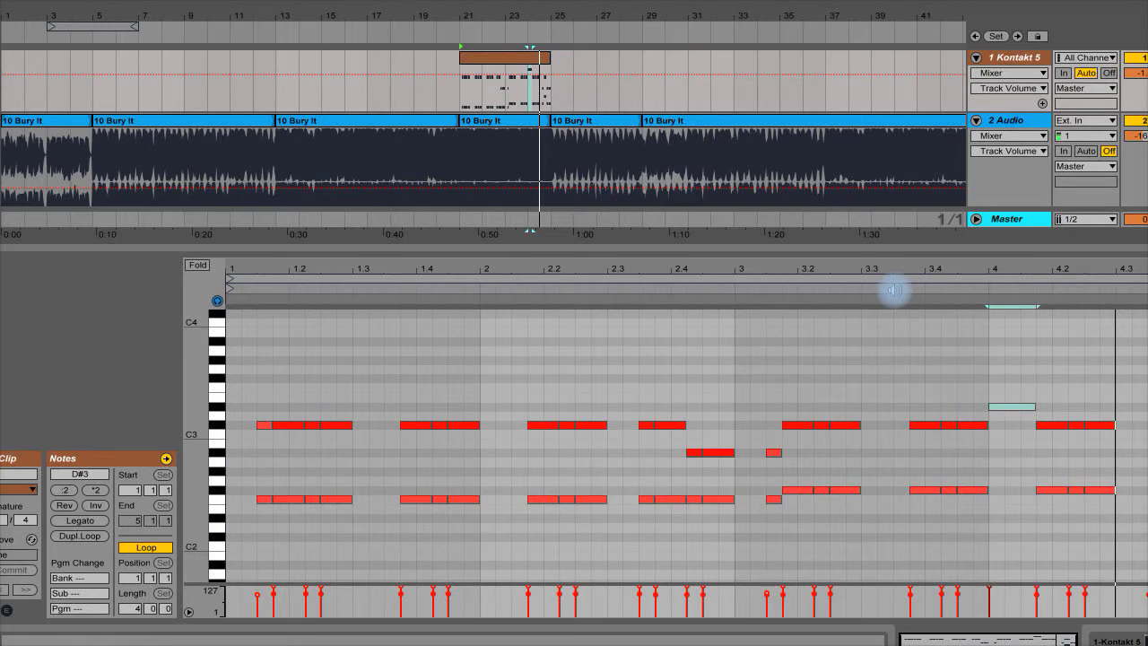
# - Add two short test notes in bar 3, then undo them
pyautogui.click(919, 356)
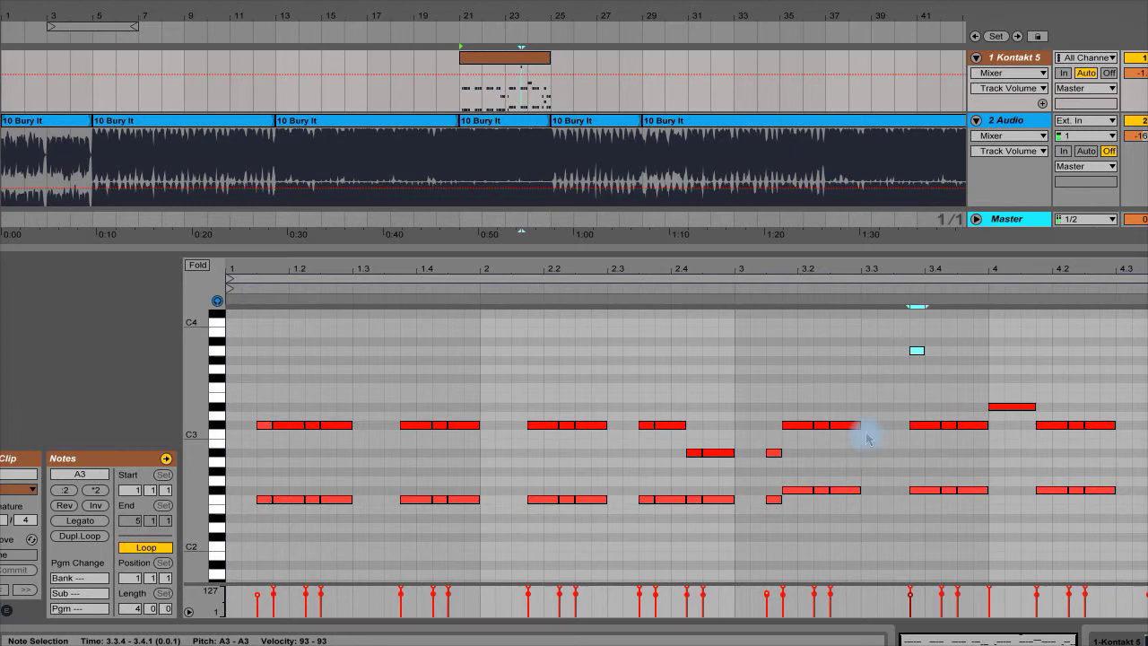
pyautogui.doubleClick(868, 425)
pyautogui.doubleClick(742, 416)
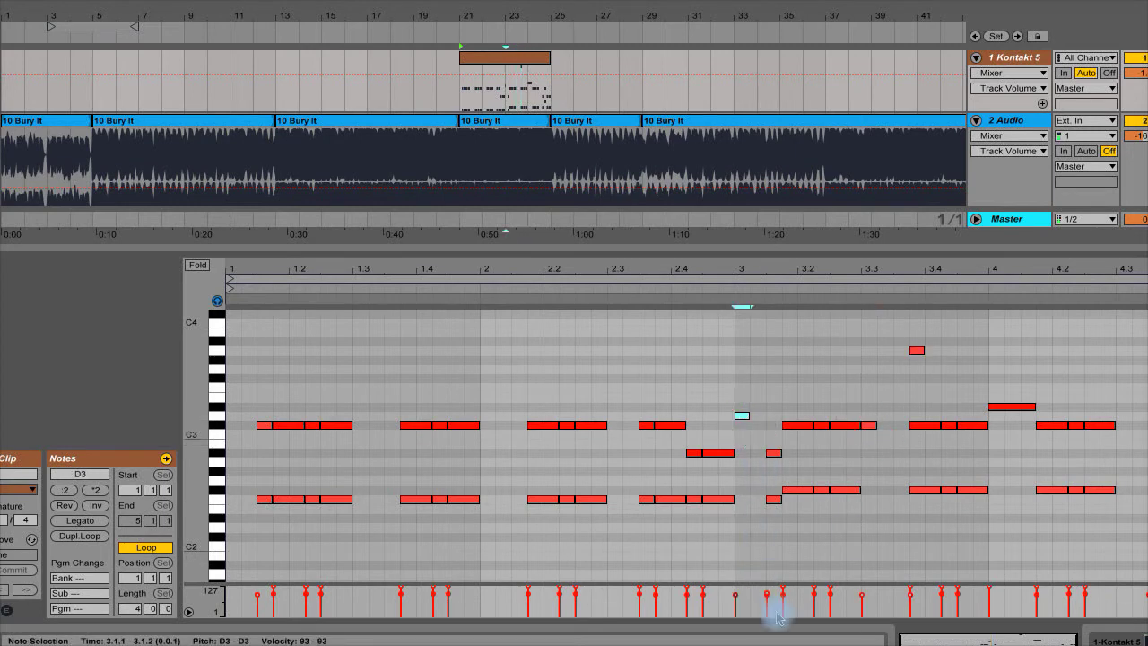
pyautogui.hotkey('ctrl', 'z')
pyautogui.hotkey('ctrl', 'z')
pyautogui.hotkey('ctrl', 'z')
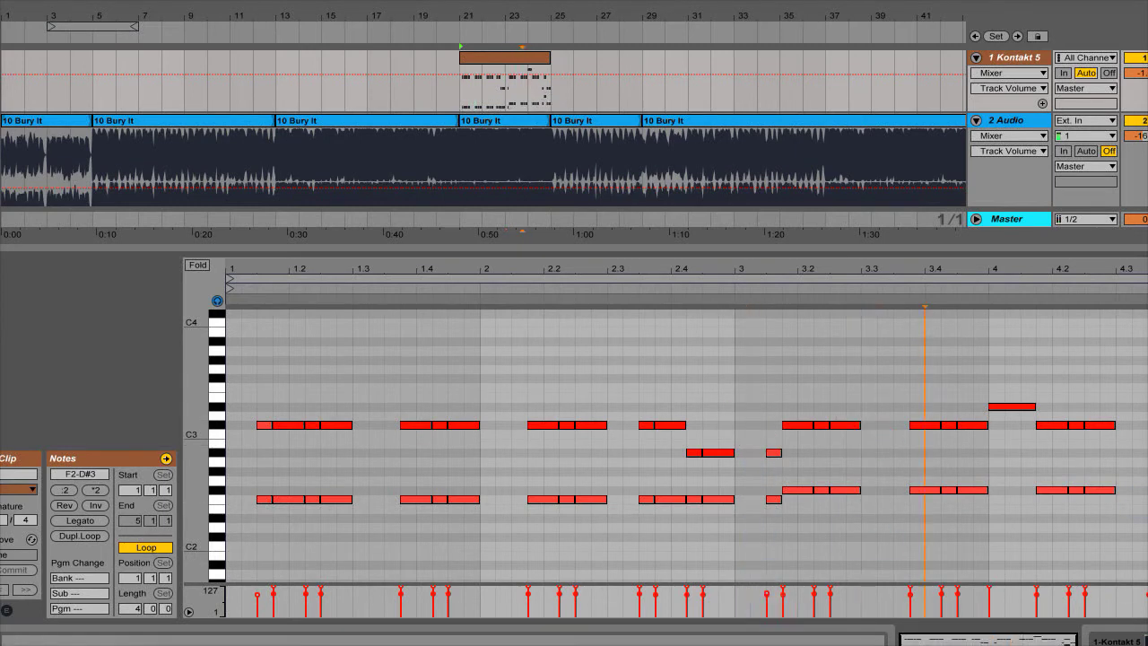
# - Raise the bar-4 note to F#3, play it, then lower it to B2
pyautogui.click(1001, 409)
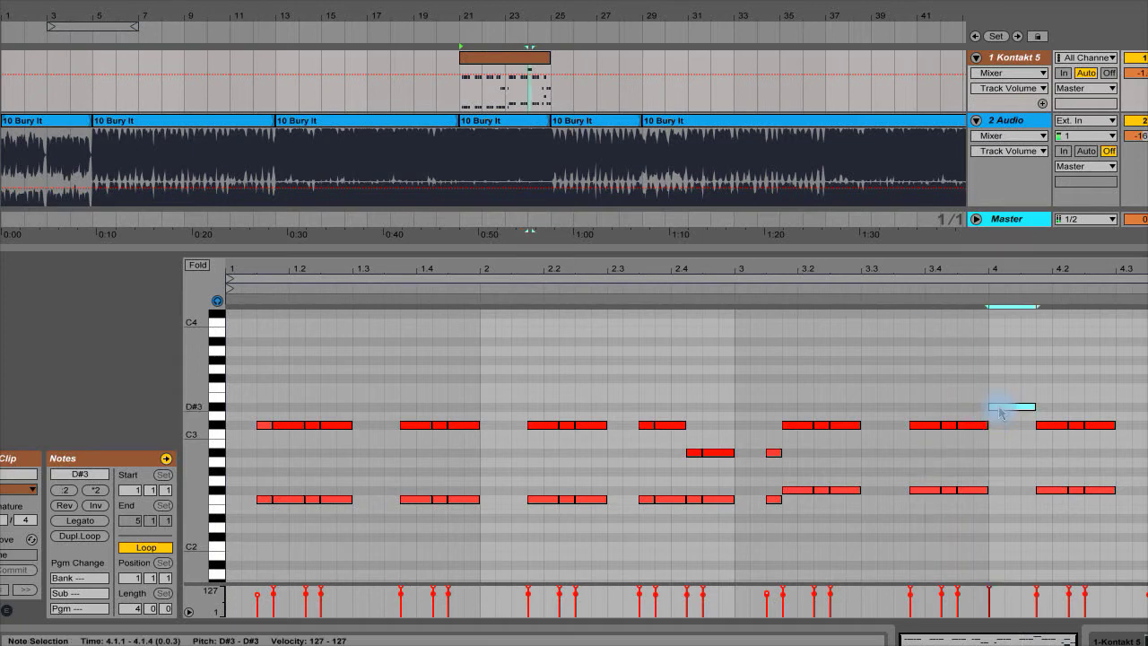
pyautogui.moveTo(1001, 409); pyautogui.dragTo(1003, 380)
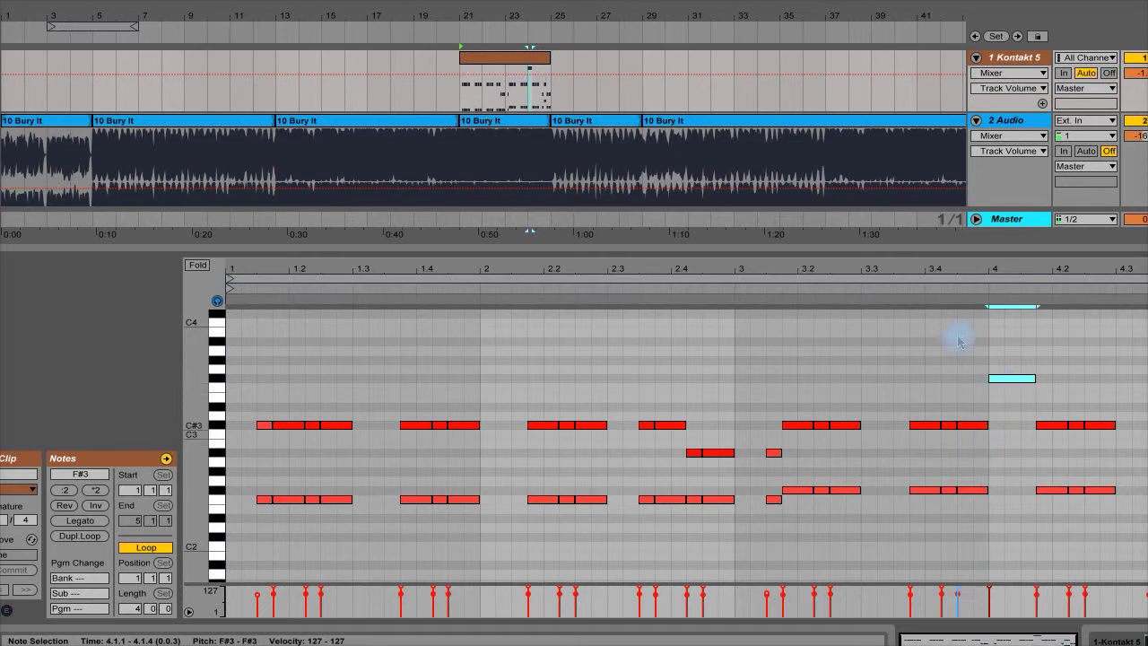
pyautogui.click(911, 303)
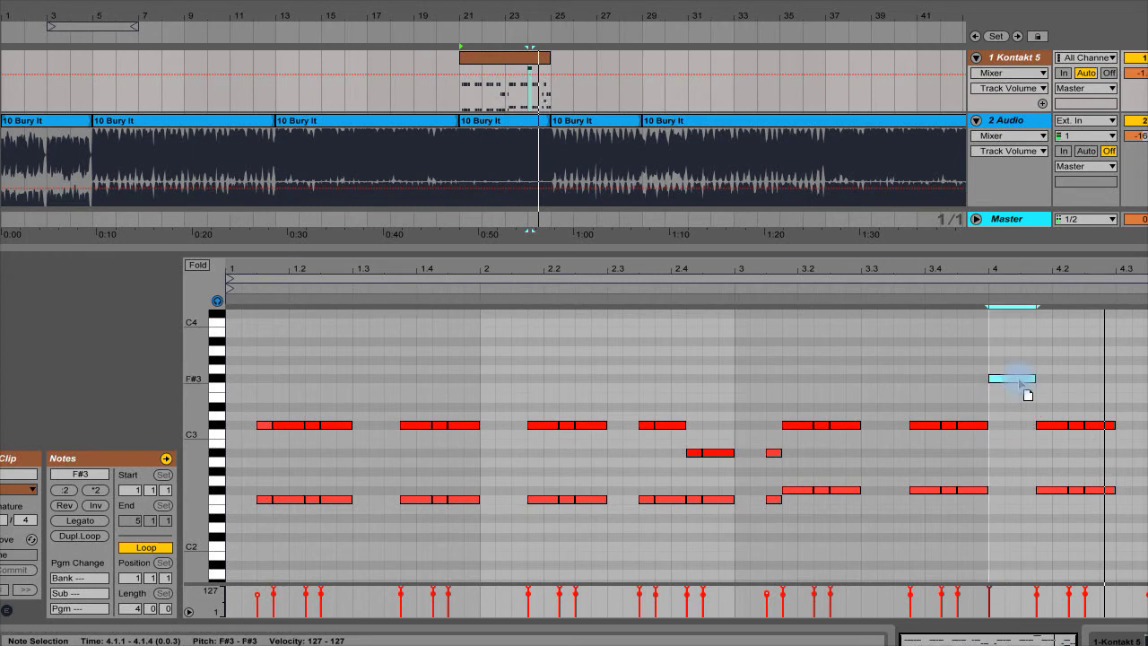
pyautogui.moveTo(1020, 383); pyautogui.dragTo(1023, 474)
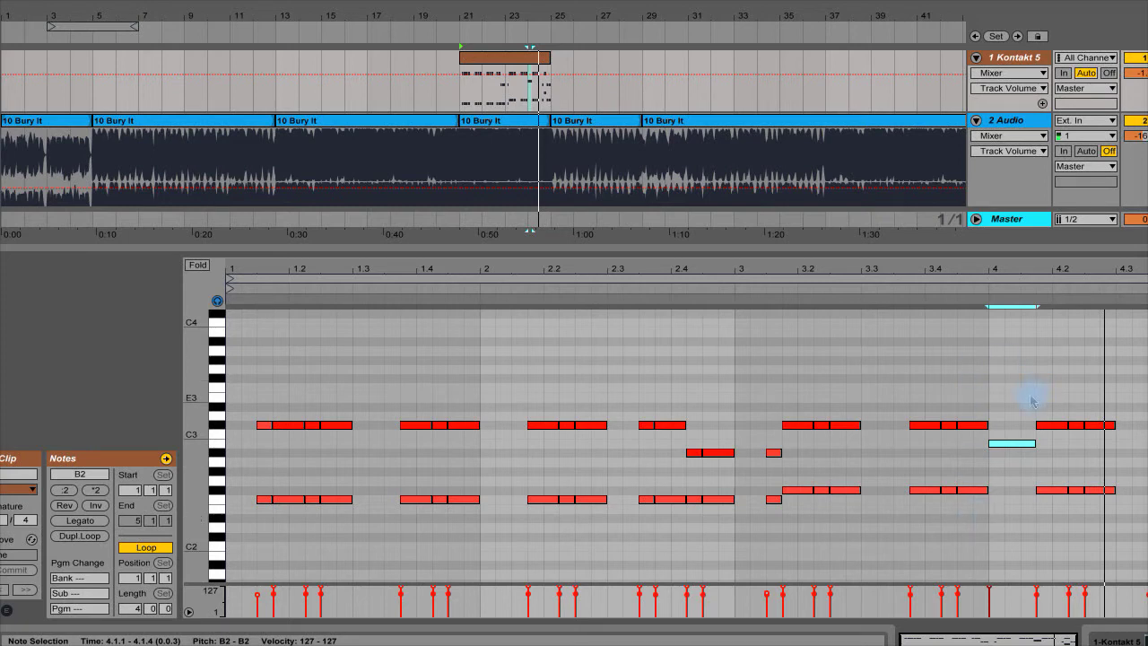
# - Add a short note at the start of bar 4 and place a copy at A#2
pyautogui.doubleClick(997, 424)
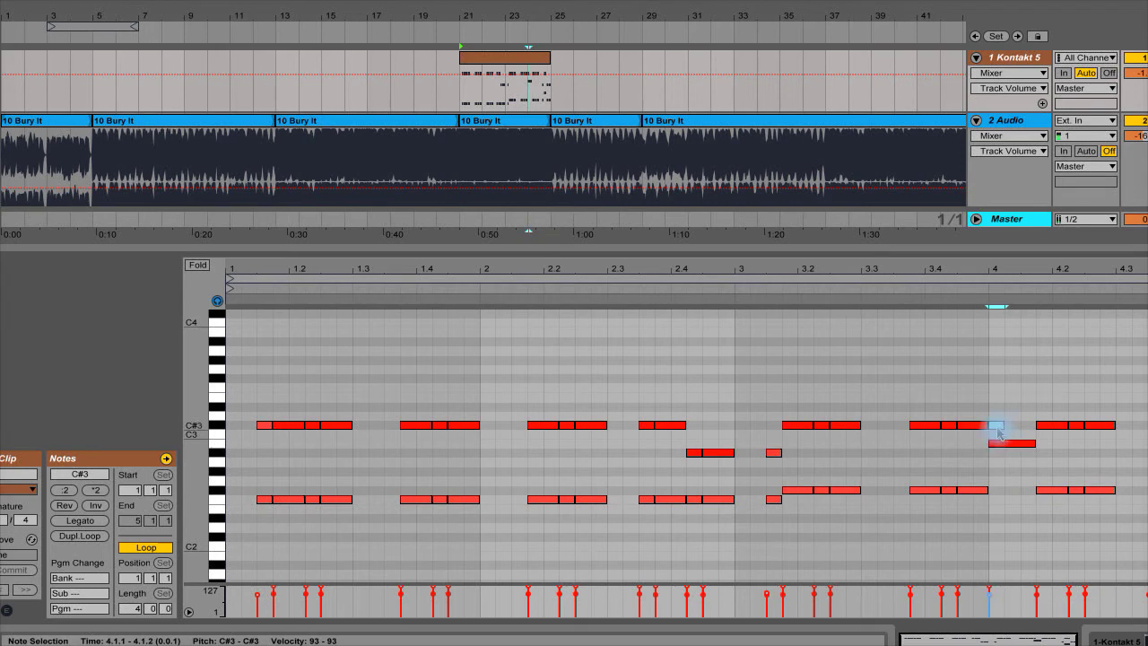
pyautogui.moveTo(997, 425); pyautogui.dragTo(994, 393)
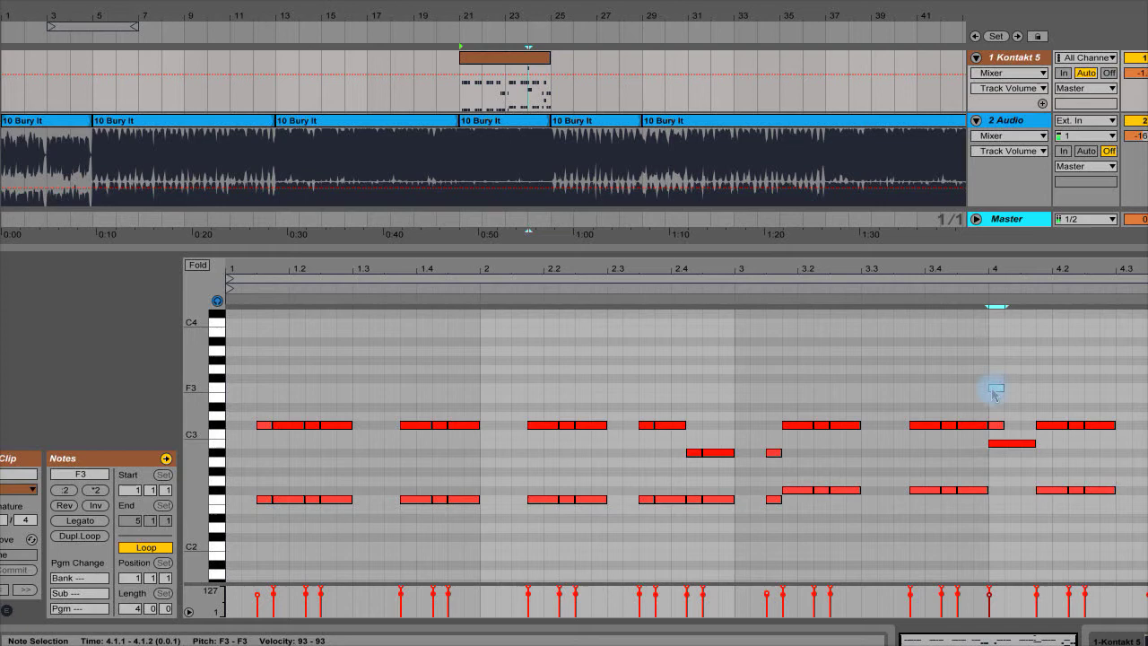
pyautogui.moveTo(994, 393); pyautogui.dragTo(996, 457)
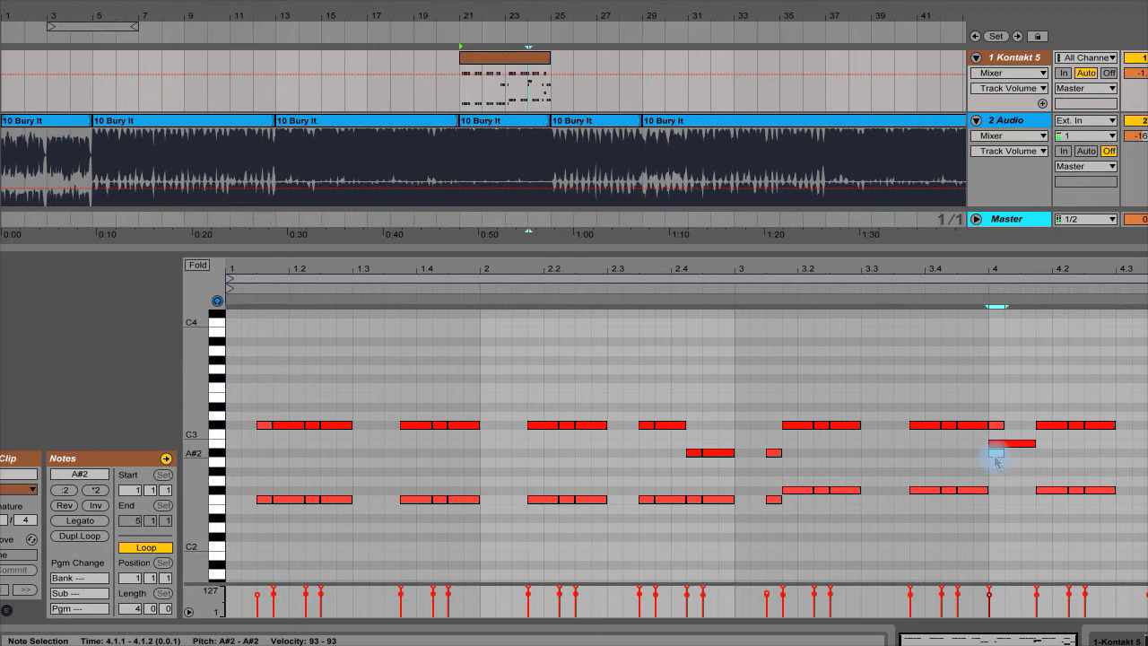
pyautogui.moveTo(997, 457); pyautogui.dragTo(996, 452)
# - Delete the longer B2 note at bar 4
pyautogui.click(1019, 445)
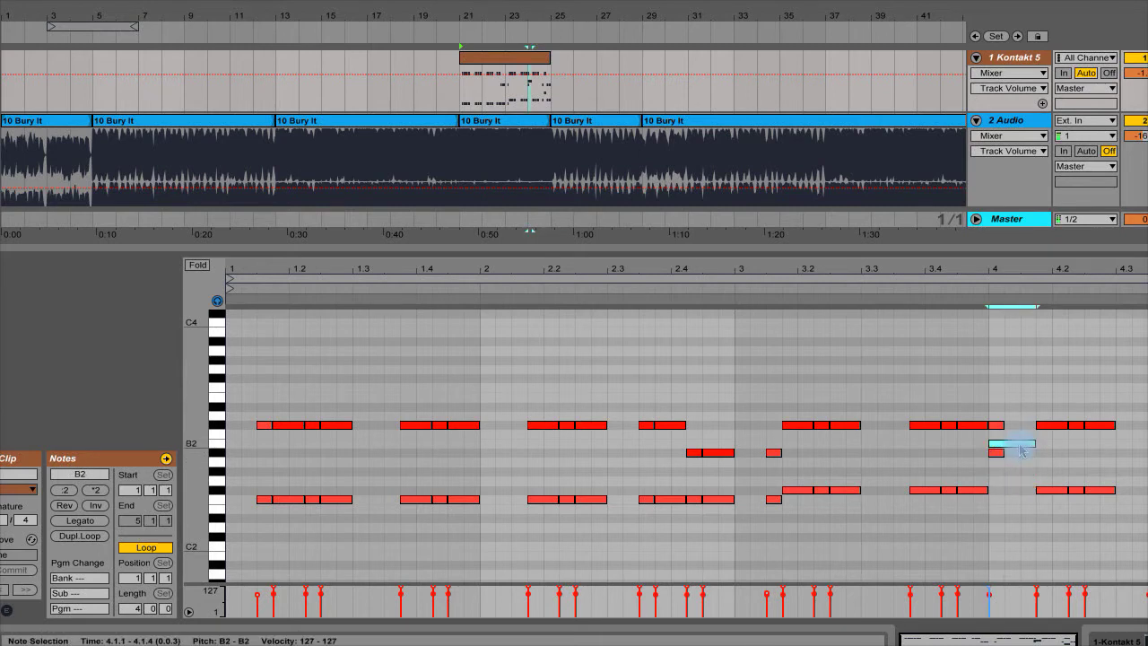
pyautogui.doubleClick(1020, 445)
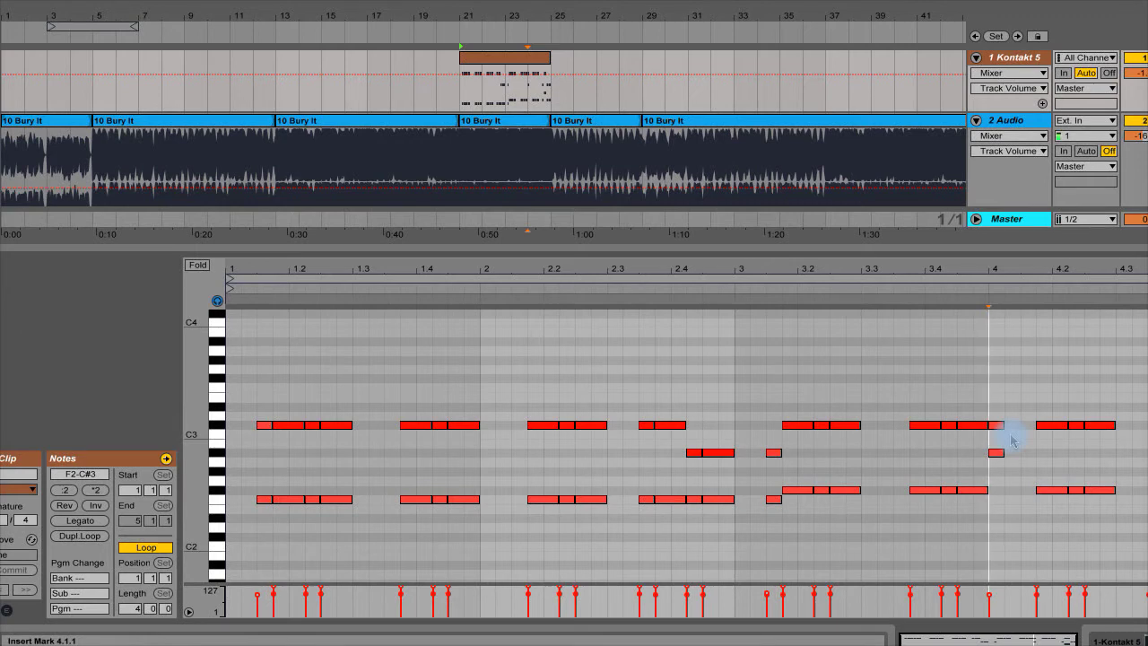
pyautogui.click(1000, 431)
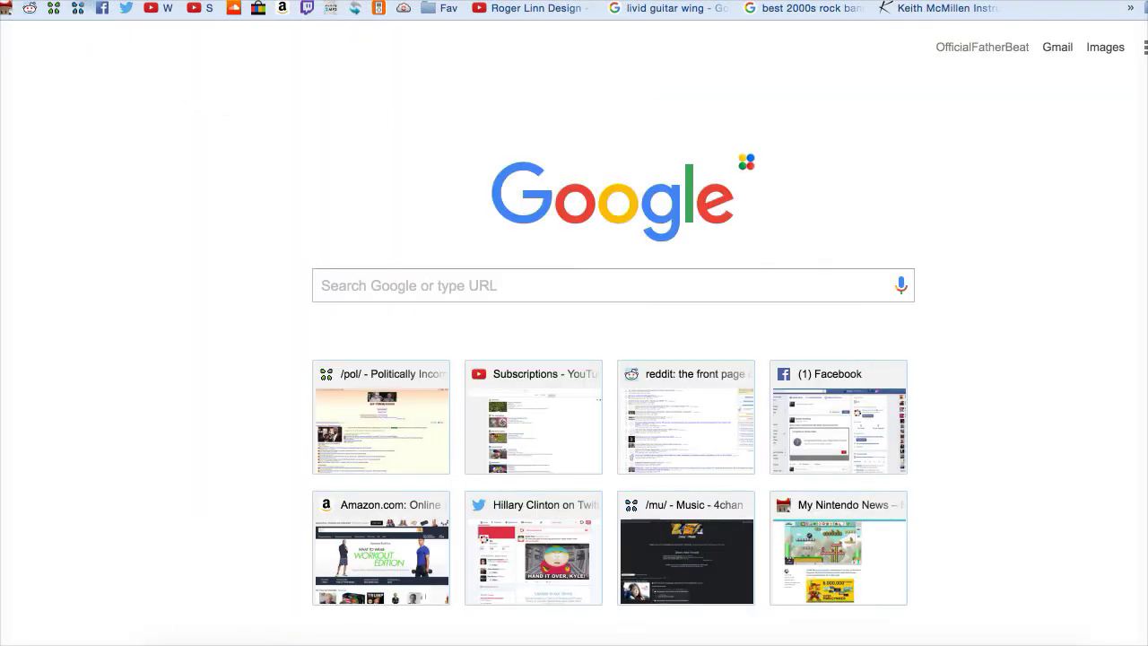
# - Search Google for 'circle of fifths'
pyautogui.write('circ')
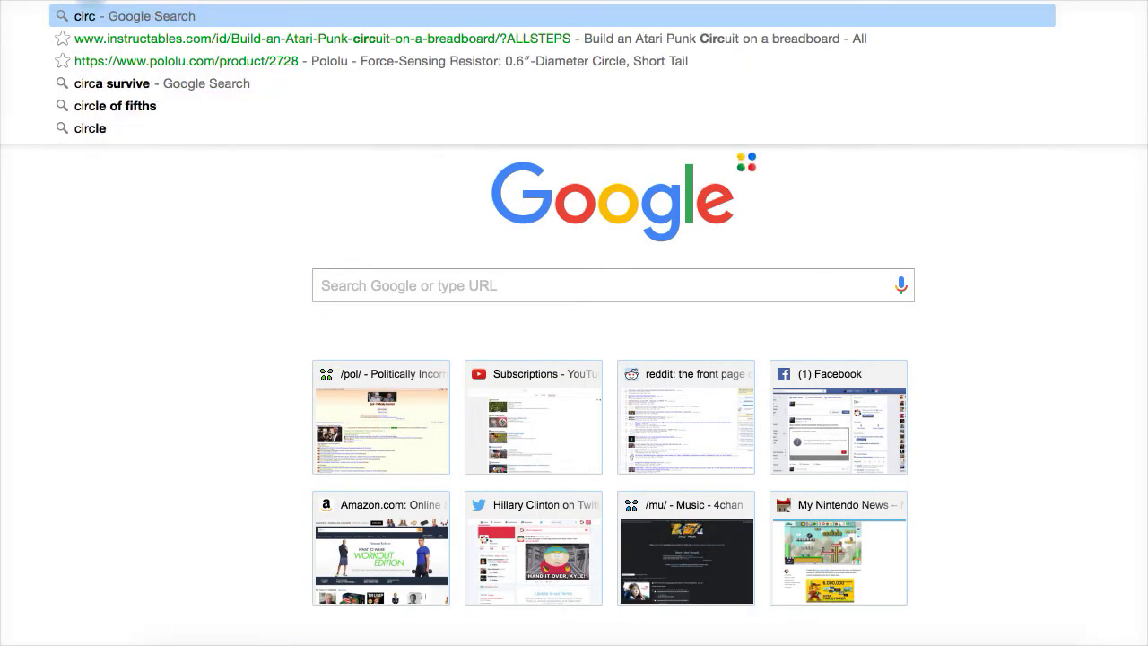
pyautogui.press('Down')
pyautogui.press('Down')
pyautogui.press('Down')
pyautogui.press('Down')
pyautogui.press('Return')
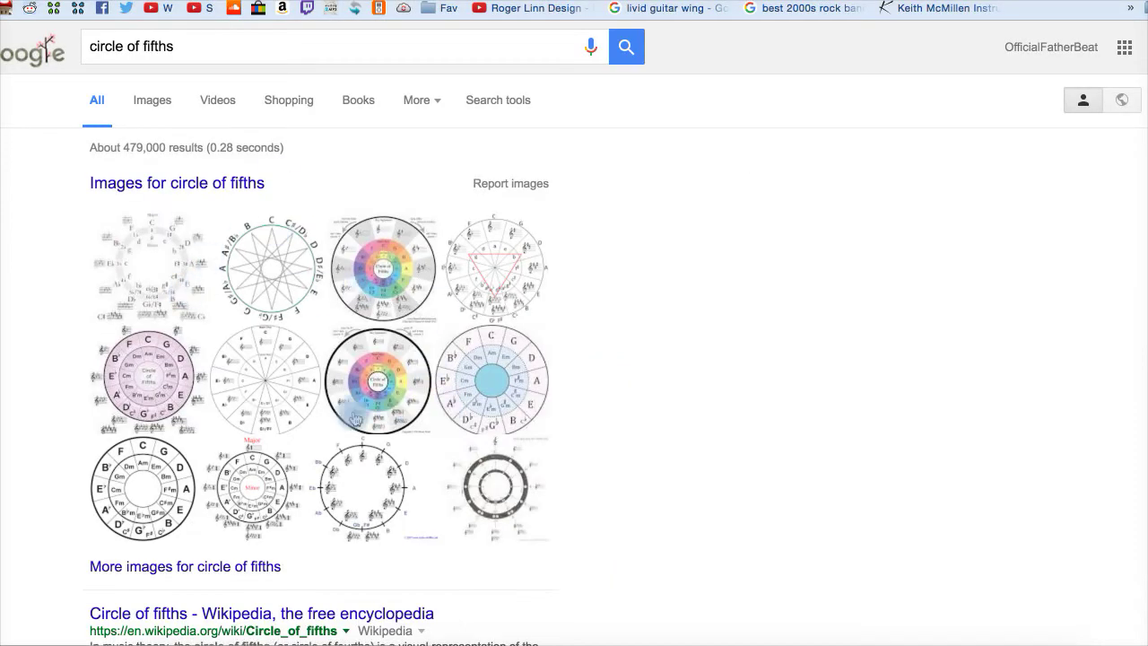
# - Show the image results and scroll through the circle-of-fifths diagrams
pyautogui.click(174, 102)
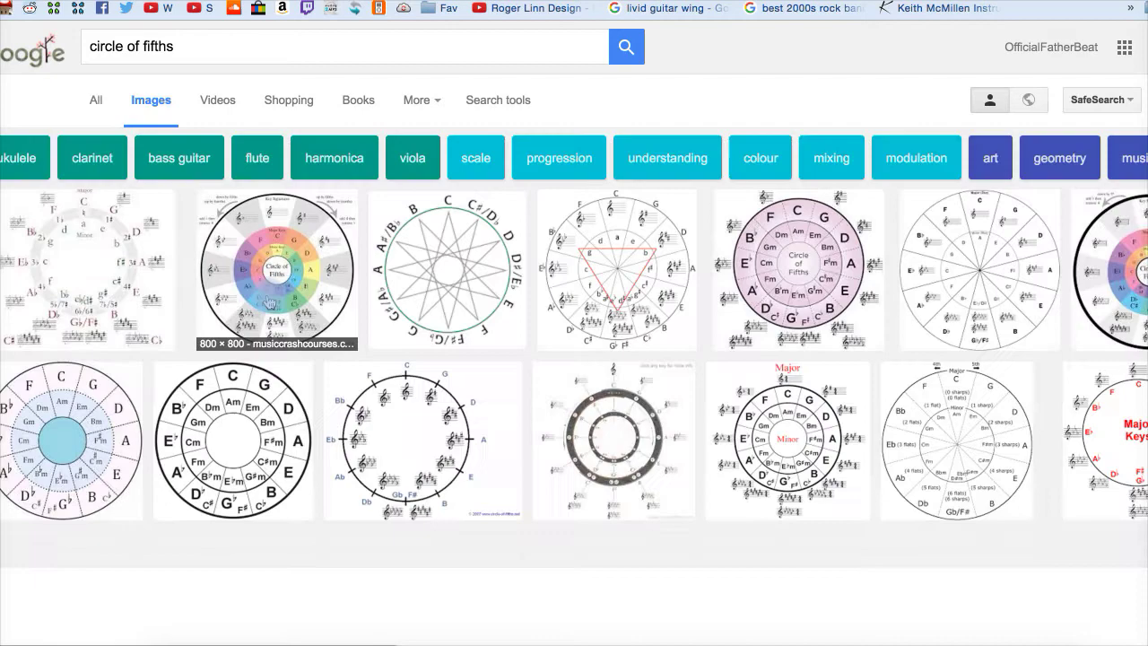
pyautogui.scroll(-3, 538, 359)
pyautogui.scroll(3, 987, 242)
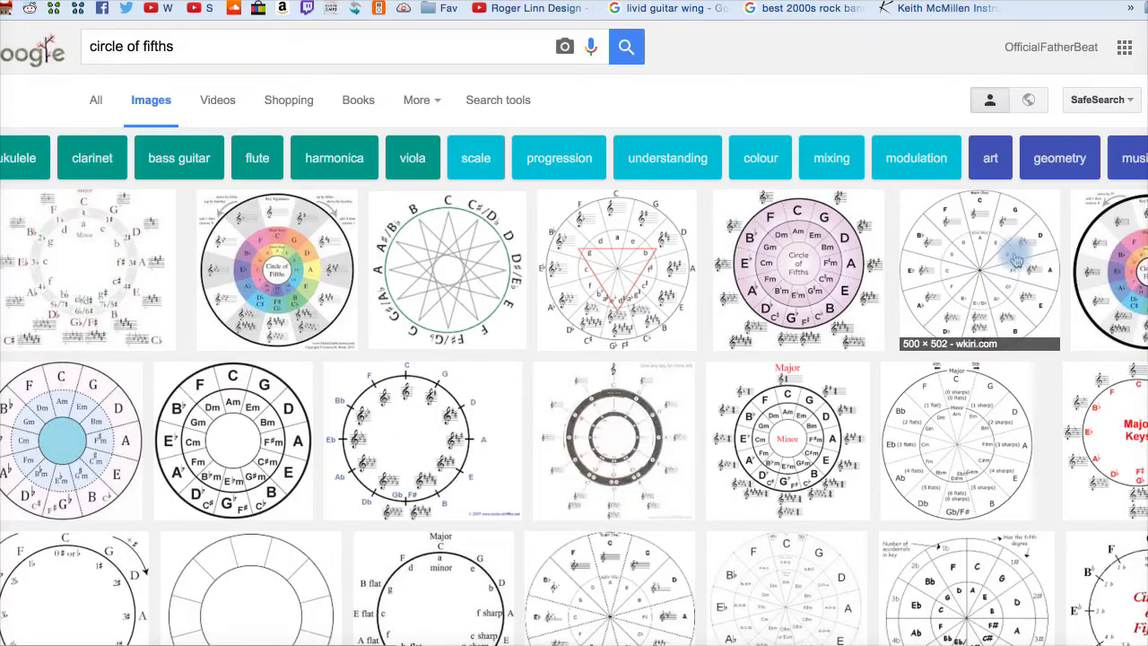
pyautogui.scroll(-5, 833, 237)
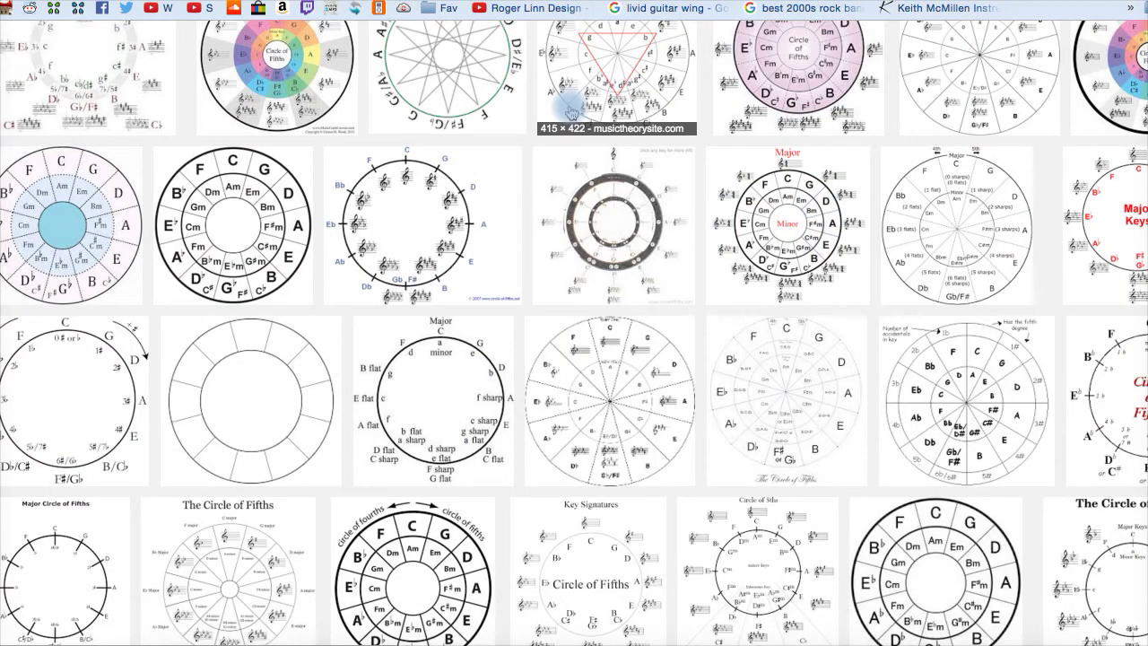
pyautogui.scroll(5, 571, 112)
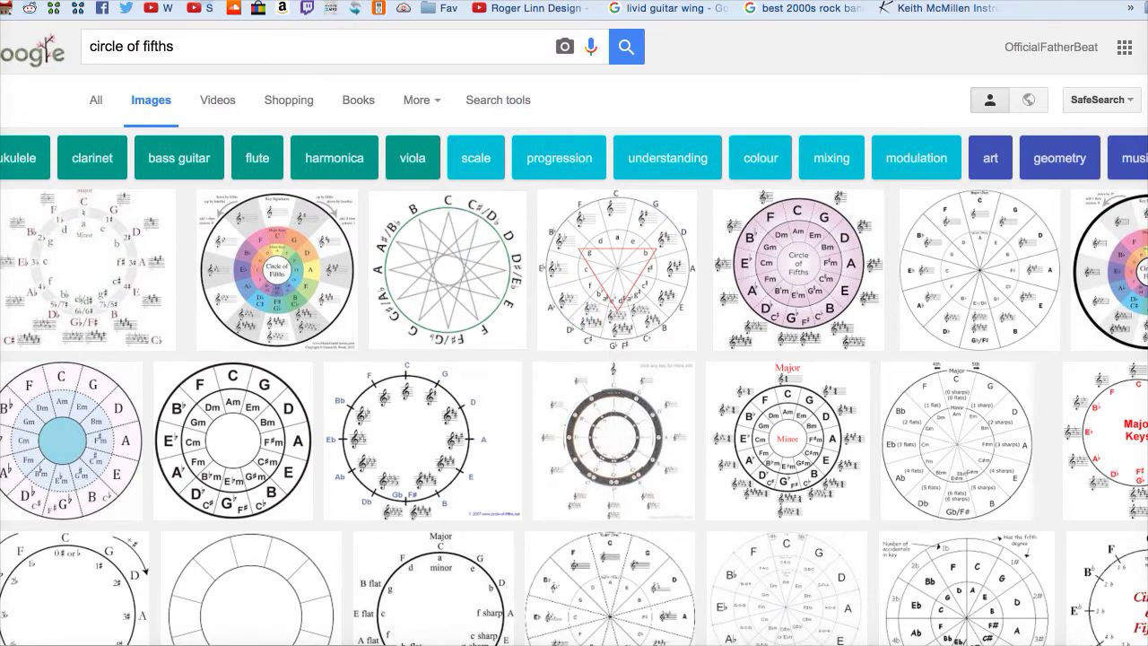
# - Return to Ableton Live and raise the beat-4 note from A#2 to B2
pyautogui.press('super+m')
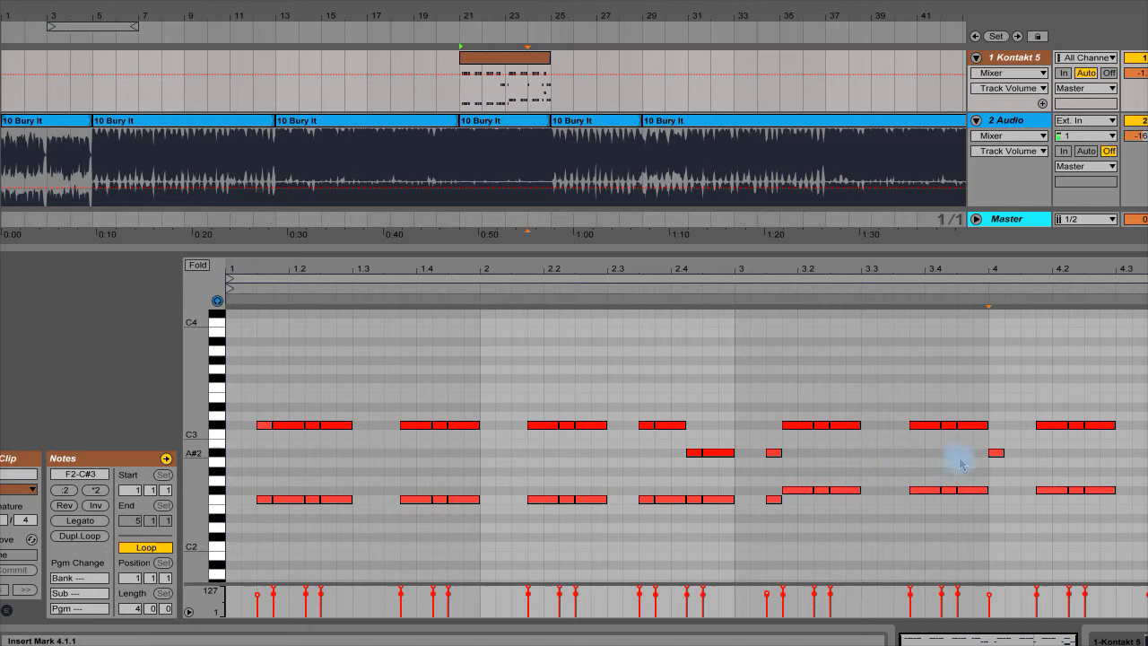
pyautogui.click(997, 453)
pyautogui.moveTo(999, 455)
pyautogui.mouseDown()
pyautogui.moveTo(998, 445)
pyautogui.moveTo(1007, 468)
pyautogui.mouseUp()
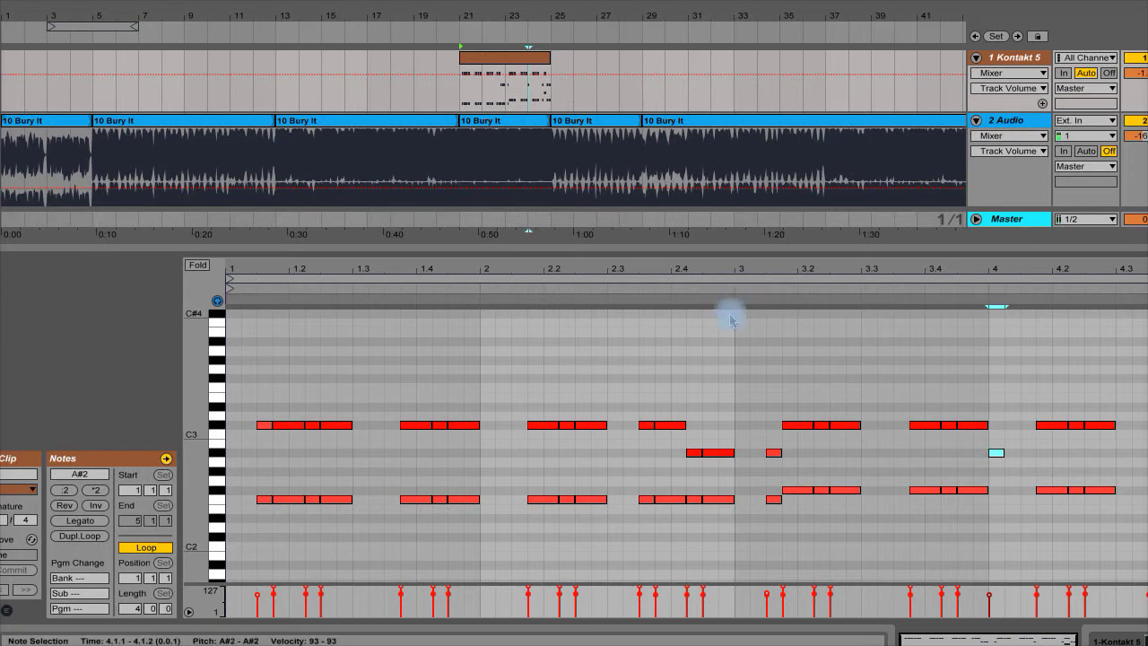
pyautogui.moveTo(1043, 457); pyautogui.dragTo(990, 456)
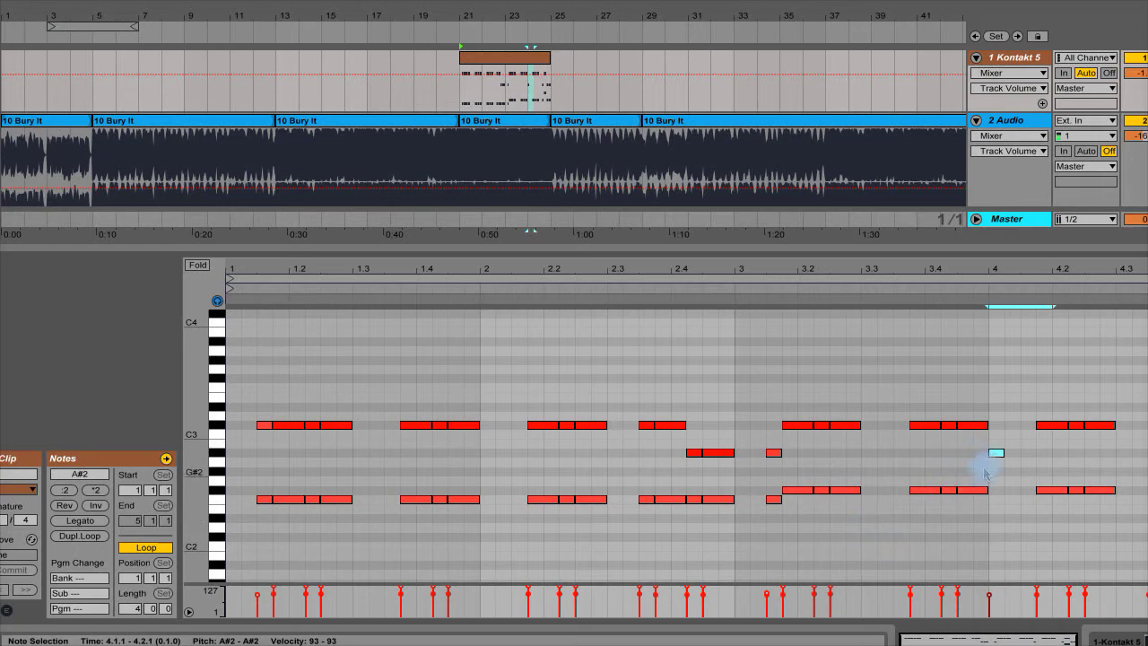
# - Select the F#2 and C#3 notes at beats 2.4 and 3.4, then clear the selection
pyautogui.click(923, 513)
pyautogui.click(922, 490)
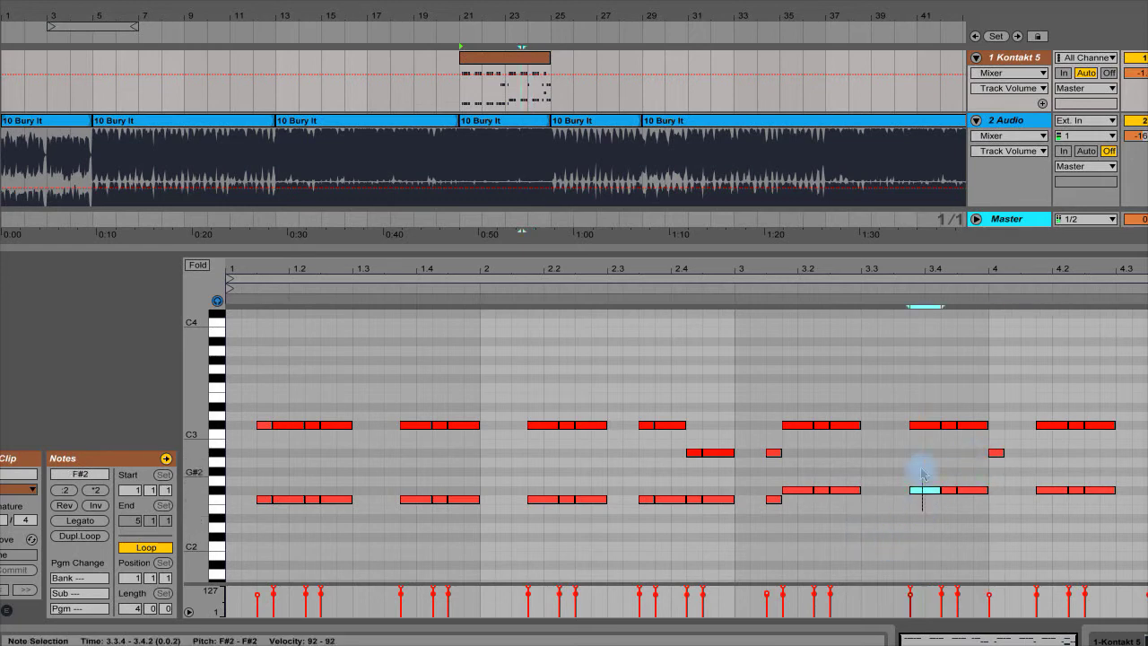
pyautogui.keyDown('shift'); pyautogui.click(923, 425); pyautogui.keyUp('shift')
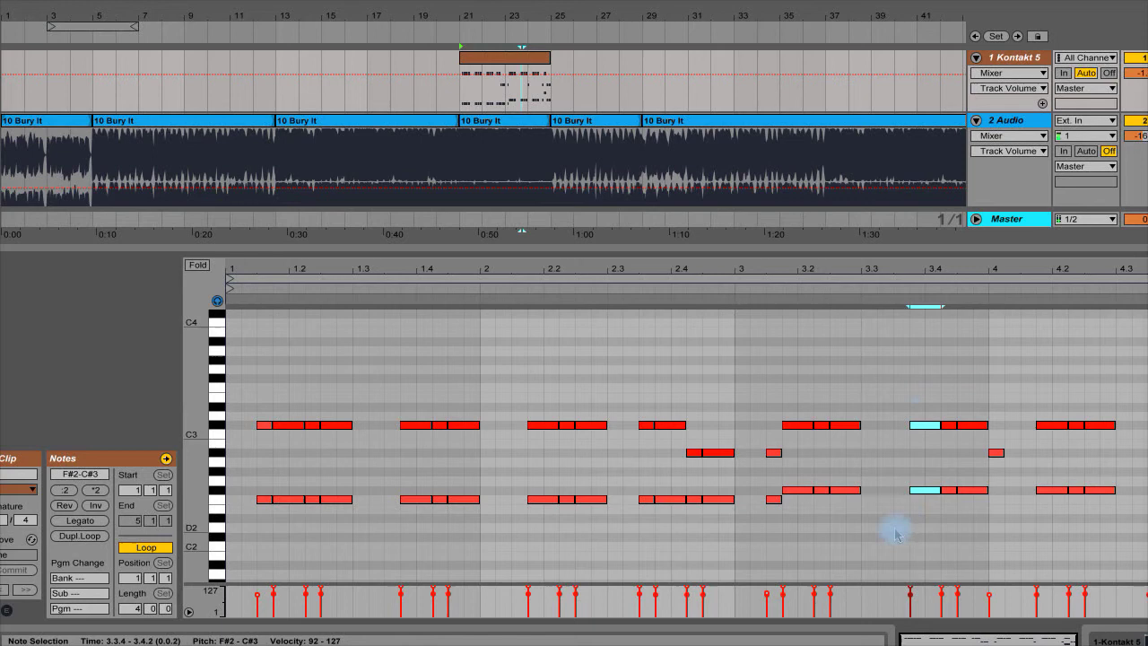
pyautogui.moveTo(668, 526); pyautogui.dragTo(680, 323)
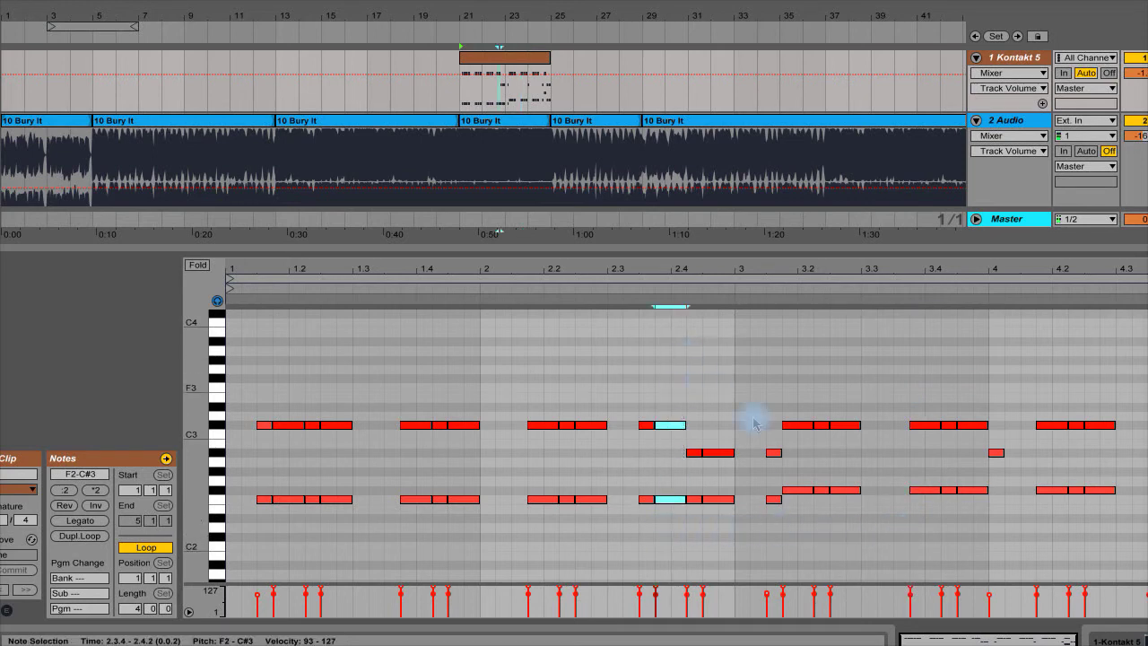
pyautogui.moveTo(919, 529); pyautogui.dragTo(919, 365)
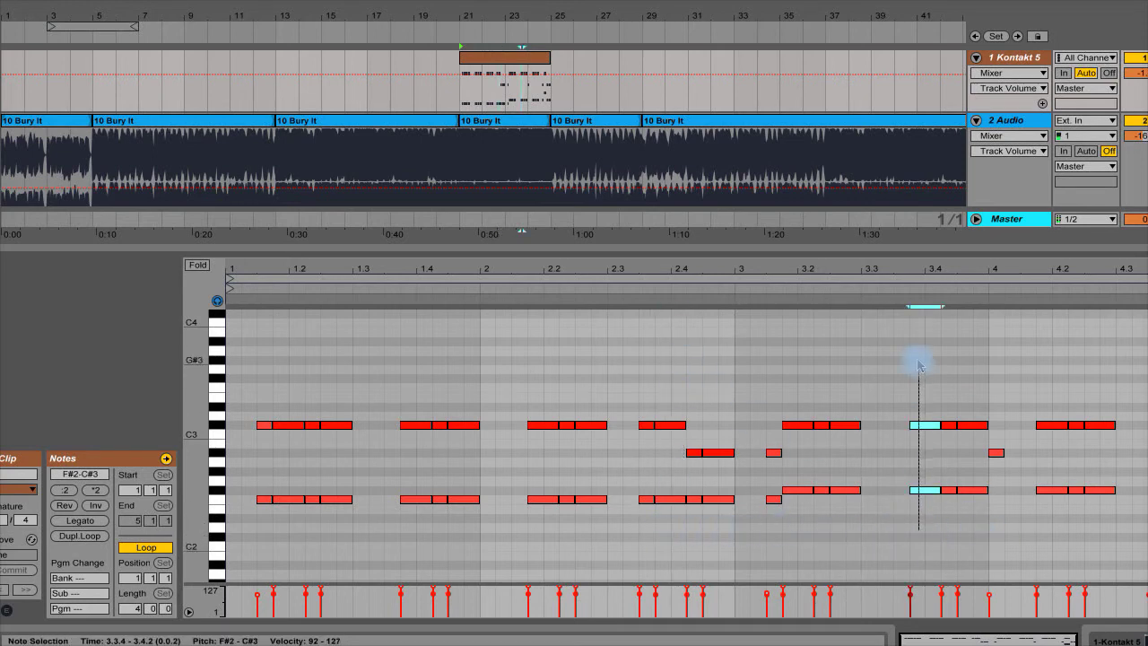
pyautogui.moveTo(975, 516); pyautogui.dragTo(1001, 369)
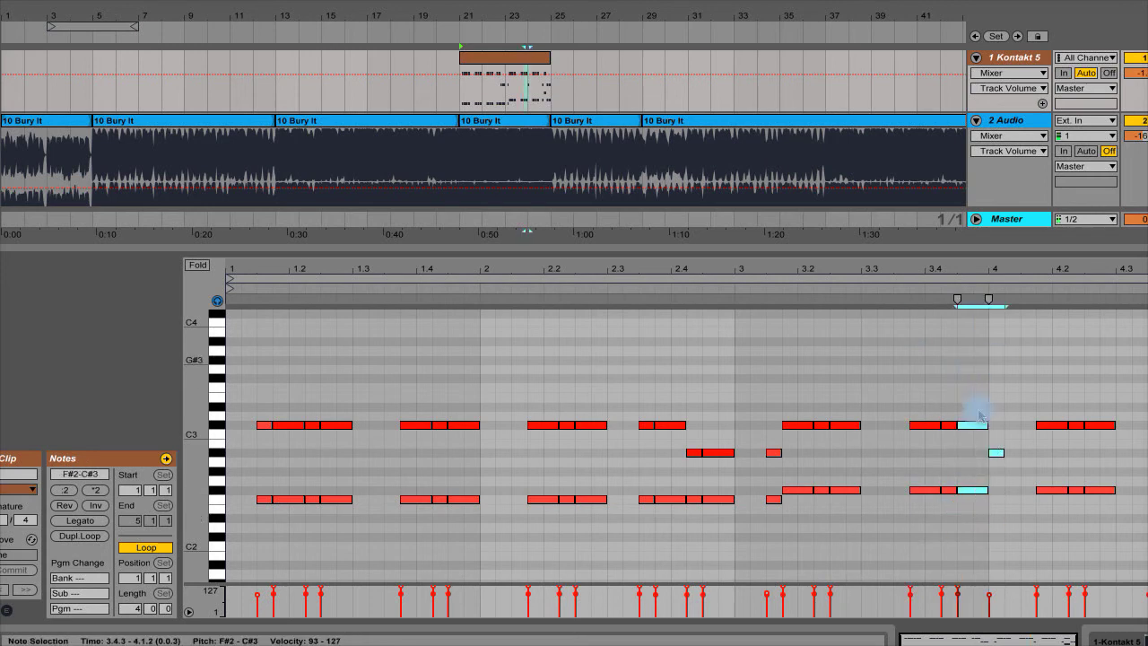
pyautogui.click(1005, 502)
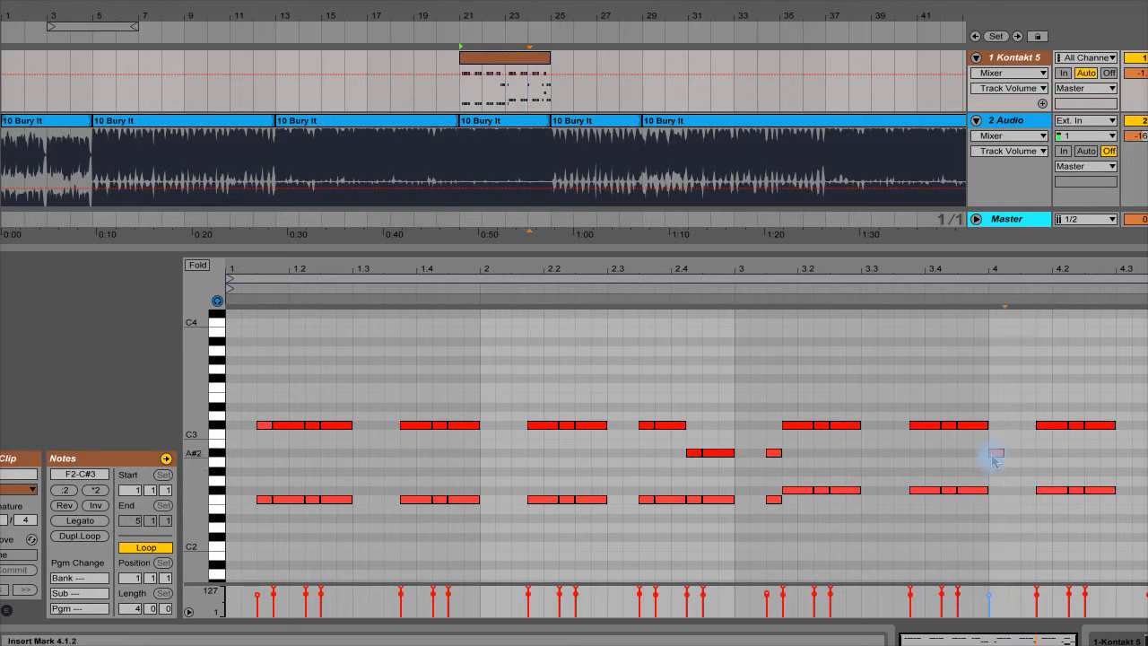
# - Redraw a B2 note at bar 4, lengthen it to 4.1.4, and play it
pyautogui.doubleClick(996, 453)
pyautogui.press('Up')
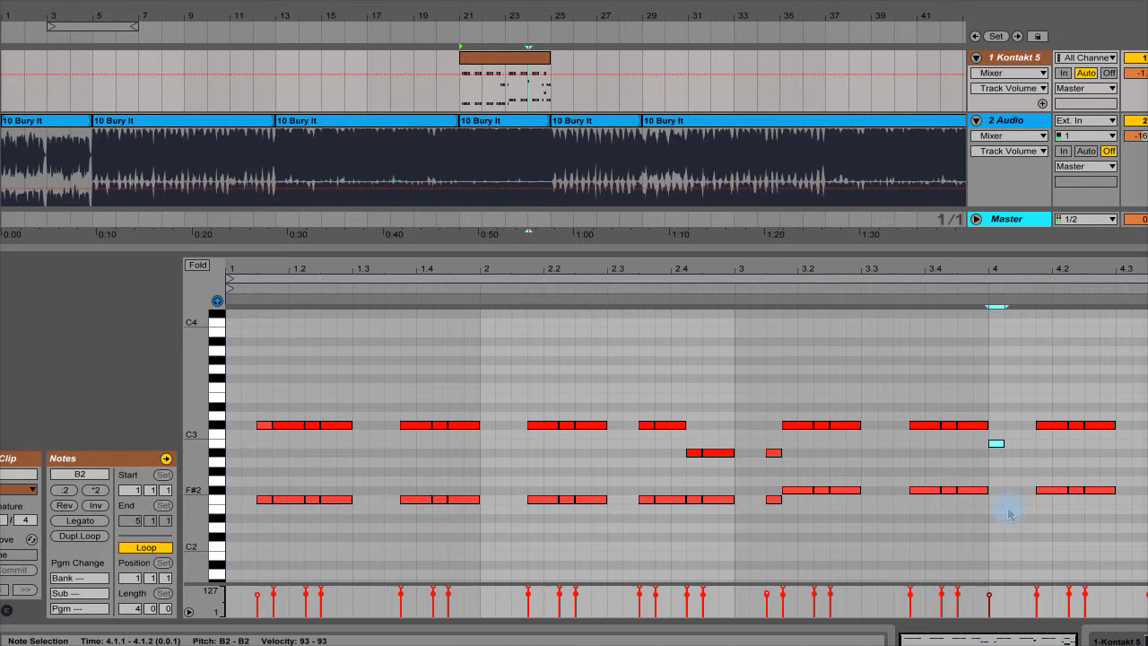
pyautogui.doubleClick(996, 443)
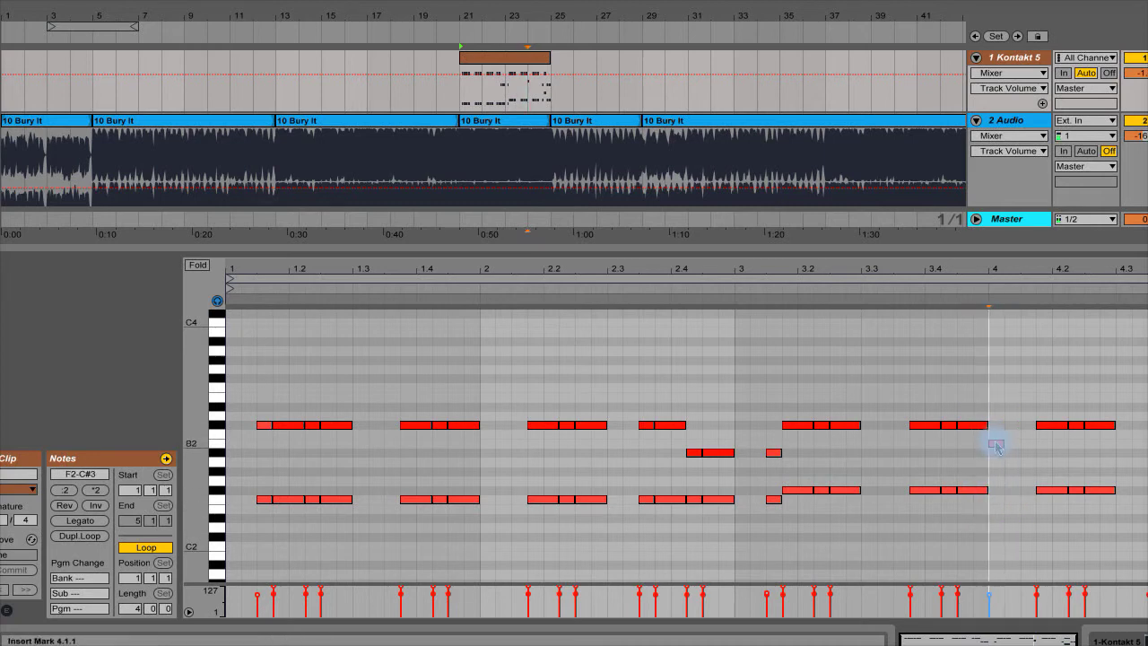
pyautogui.doubleClick(996, 445)
pyautogui.moveTo(996, 445); pyautogui.dragTo(997, 455)
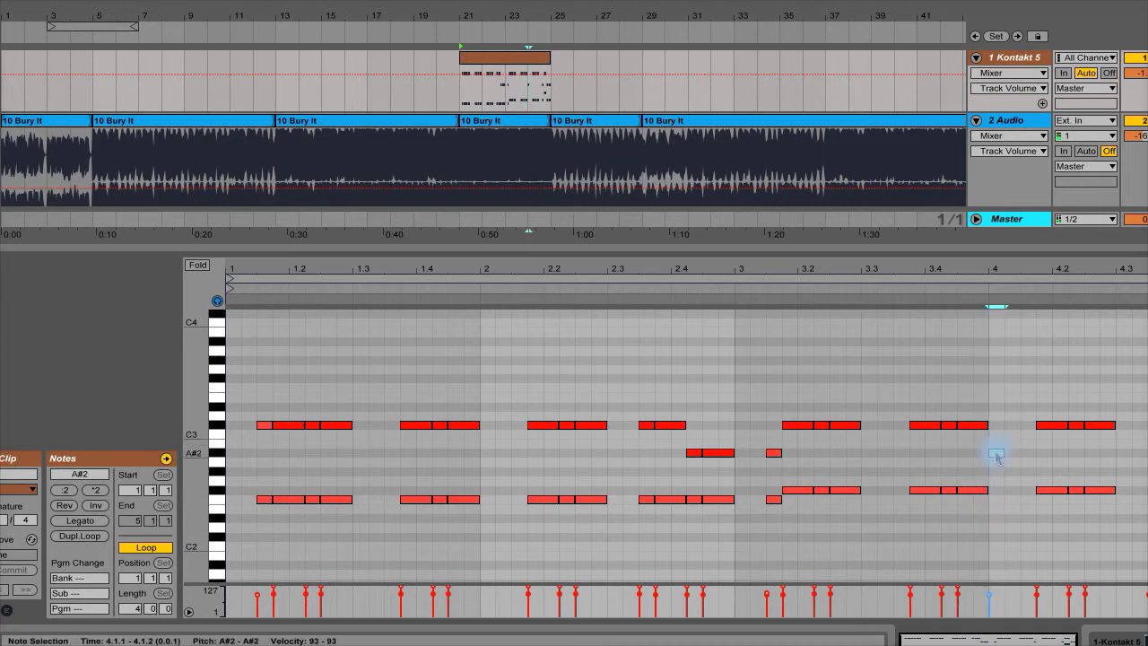
pyautogui.press('Up')
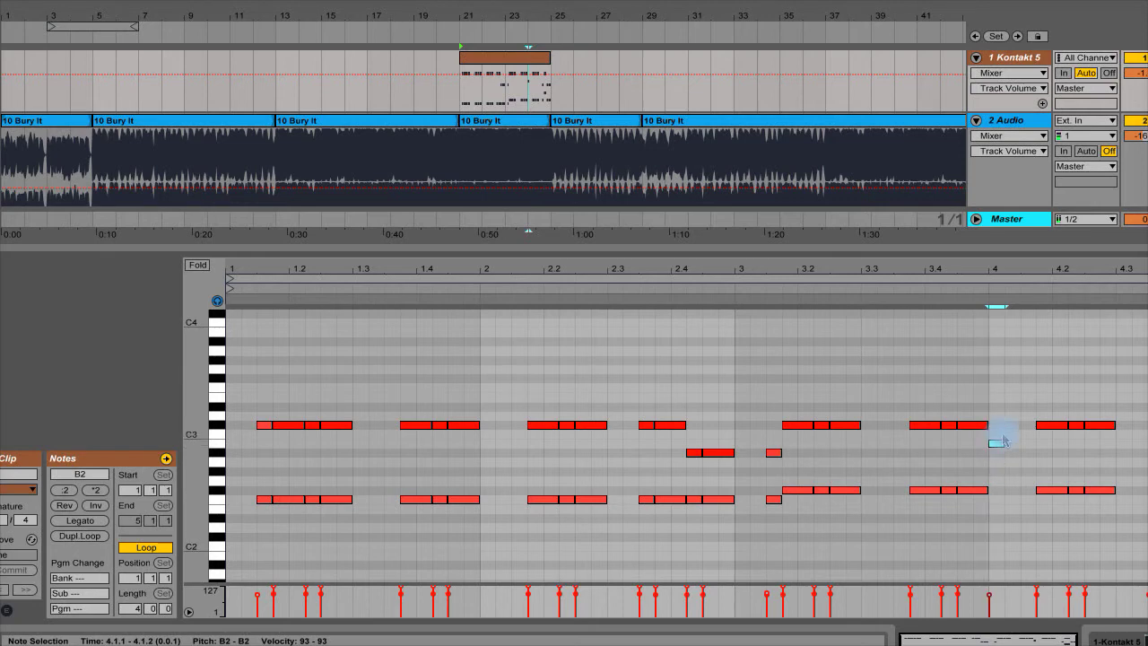
pyautogui.hotkey('shift', 'Right')
pyautogui.hotkey('shift', 'Right')
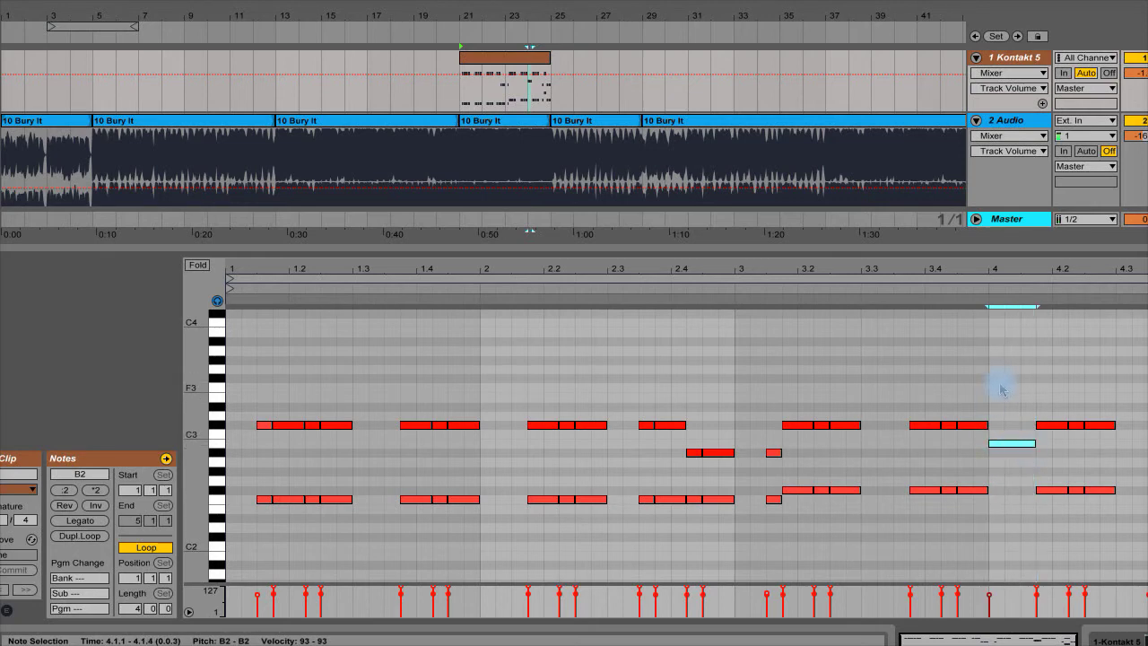
pyautogui.click(906, 282)
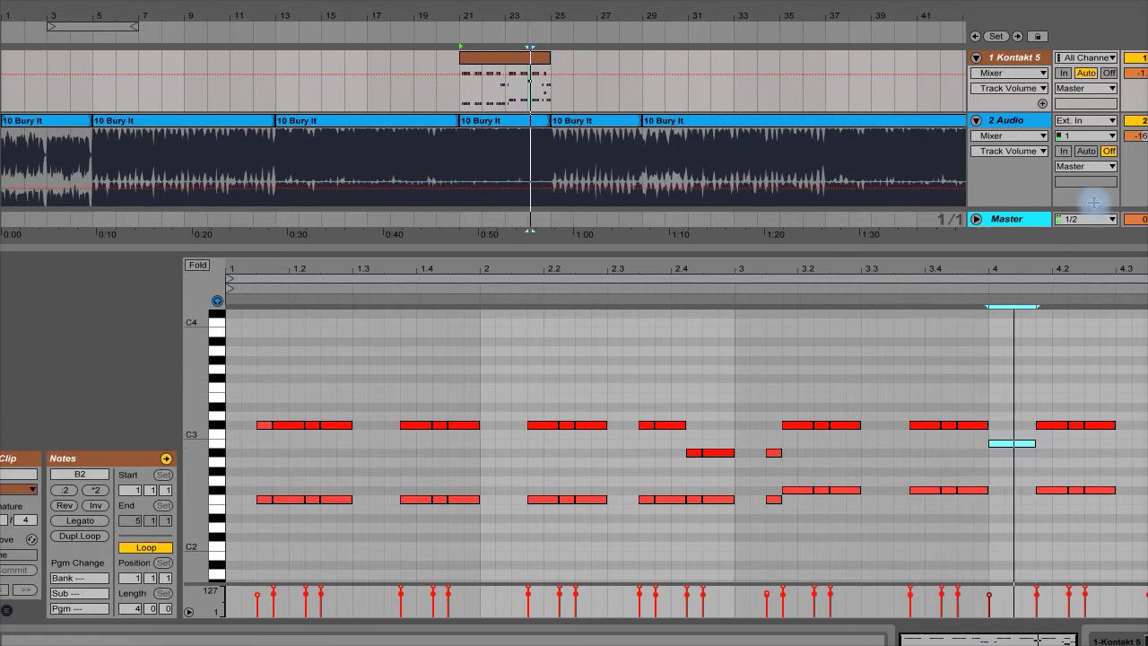
pyautogui.click(1083, 314)
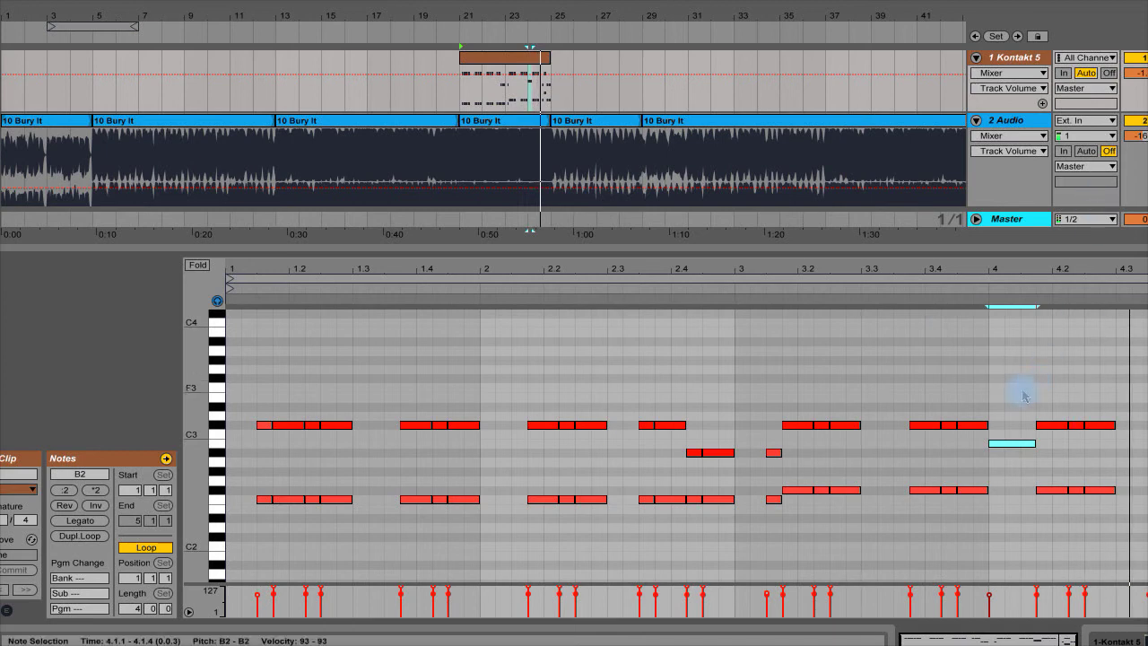
# - Lower the Kontakt track volume to about -16 dB
pyautogui.click(1036, 440)
pyautogui.moveTo(1036, 439)
pyautogui.mouseDown()
pyautogui.moveTo(1068, 425)
pyautogui.moveTo(1027, 446)
pyautogui.moveTo(1023, 434)
pyautogui.mouseUp()
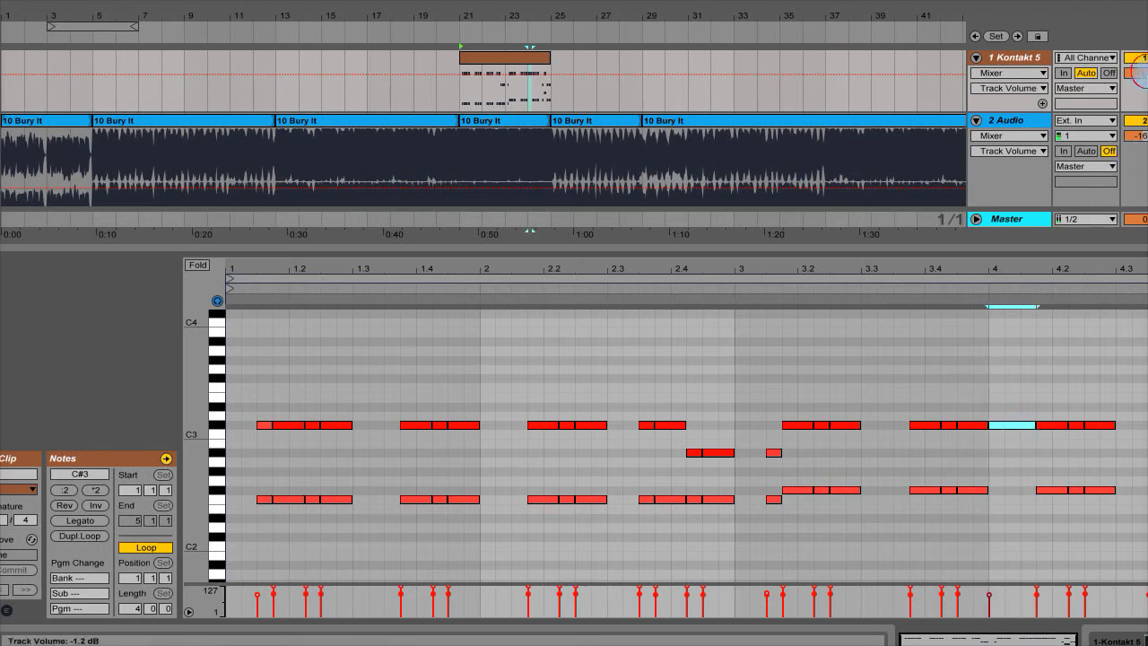
pyautogui.moveTo(1141, 97); pyautogui.dragTo(1141, 153)
# - Reselect the bar-4 note and move it up to D#3
pyautogui.moveTo(1012, 427); pyautogui.dragTo(1028, 461)
pyautogui.rightClick(1016, 428)
pyautogui.click(1064, 436)
pyautogui.rightClick(1019, 432)
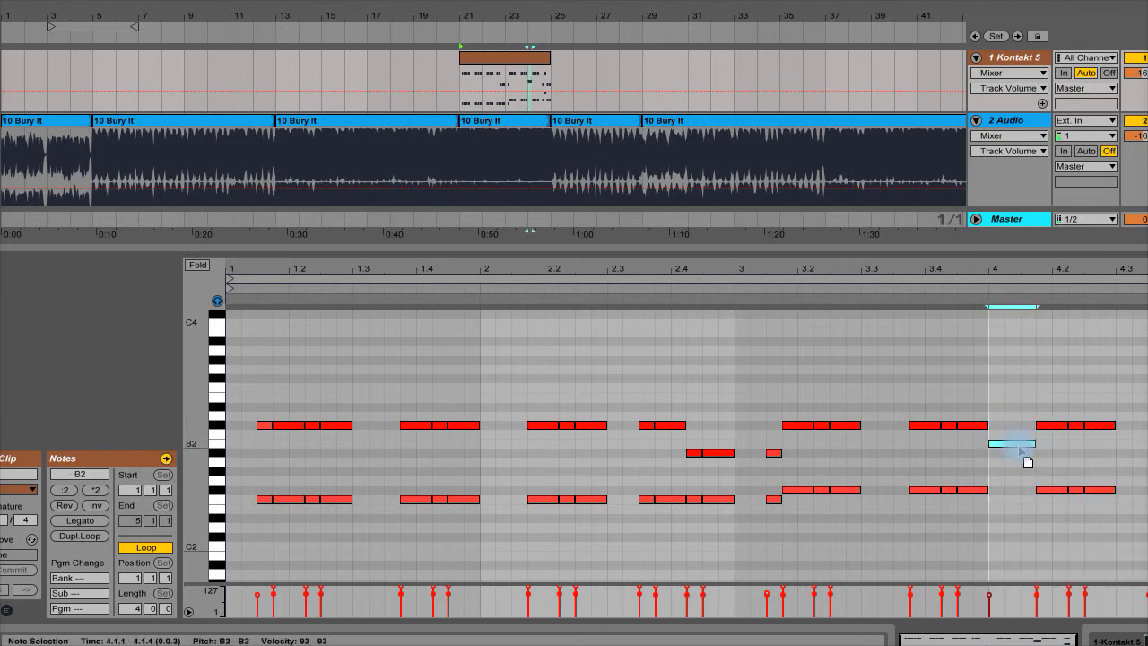
pyautogui.click(1015, 441)
pyautogui.moveTo(1007, 515); pyautogui.dragTo(1046, 364)
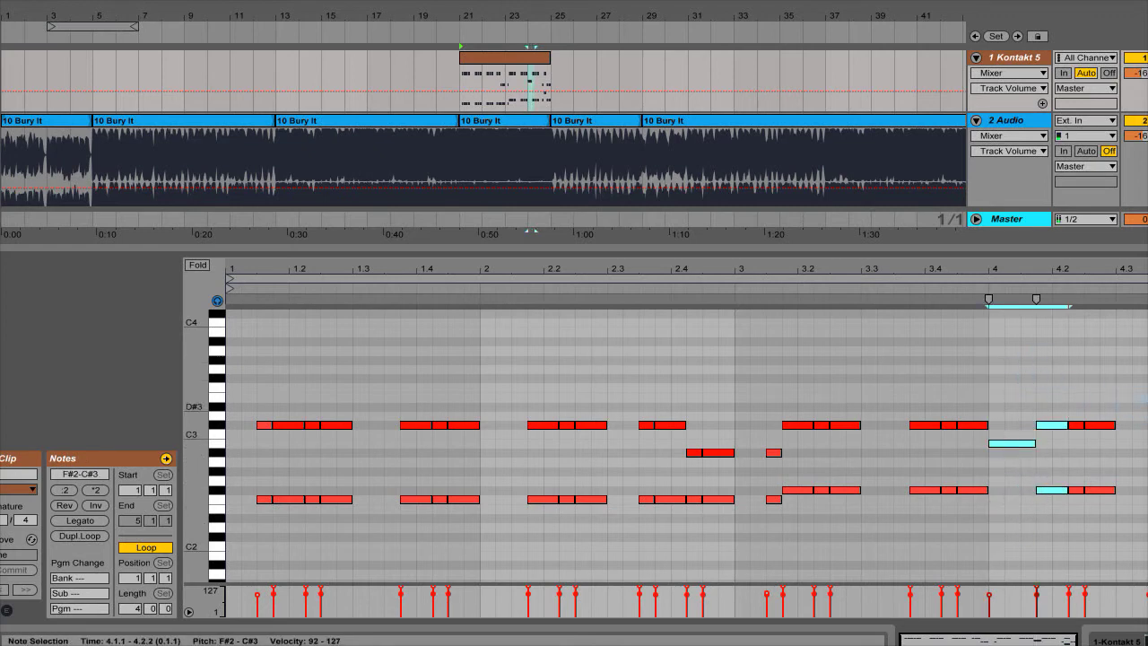
pyautogui.hotkey('ctrl', 'a')
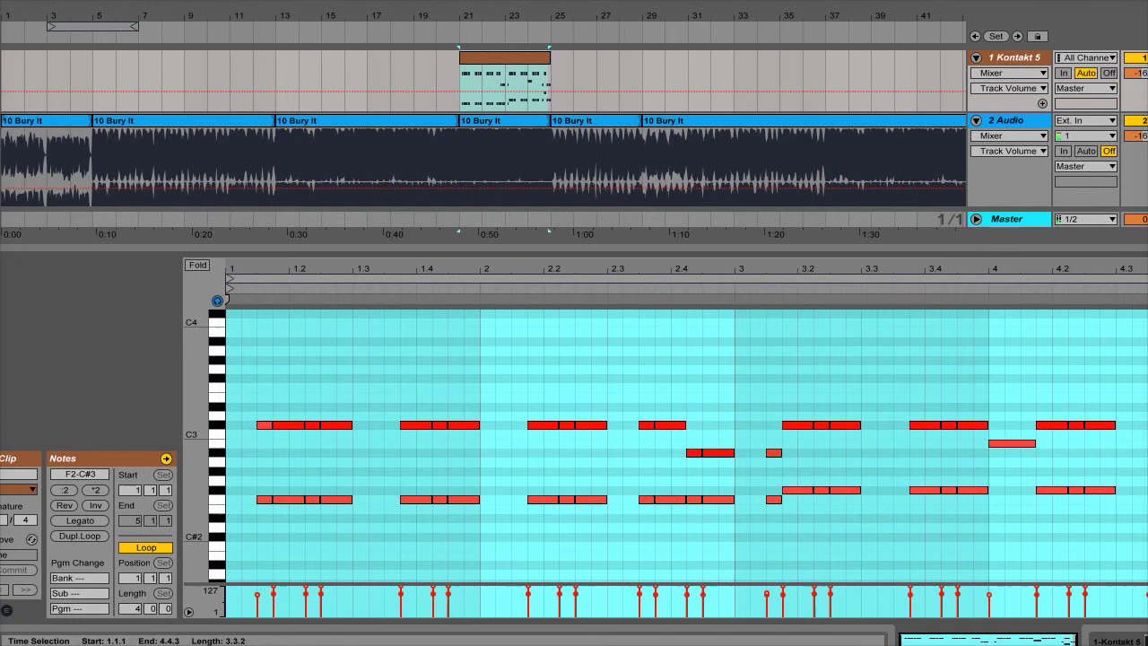
pyautogui.press('Escape')
pyautogui.click(1012, 443)
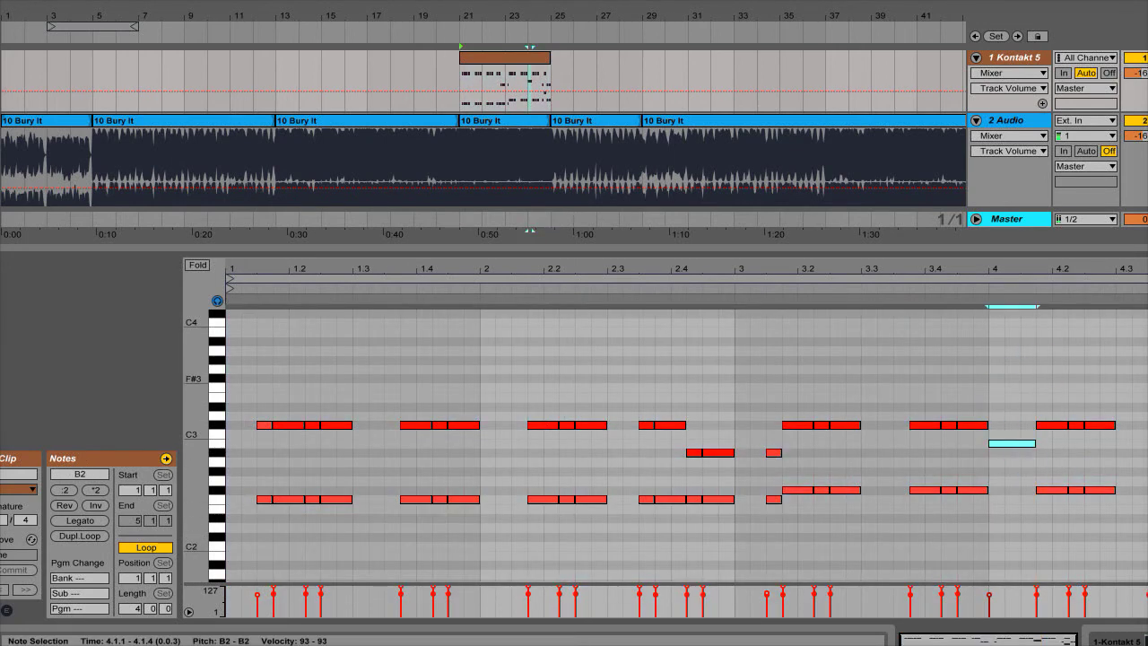
pyautogui.click(1120, 465)
pyautogui.moveTo(1020, 444); pyautogui.dragTo(1020, 409)
# - Play the Kontakt clip from bar 4 and raise the Kontakt track volume to about -5 dB
pyautogui.click(970, 288)
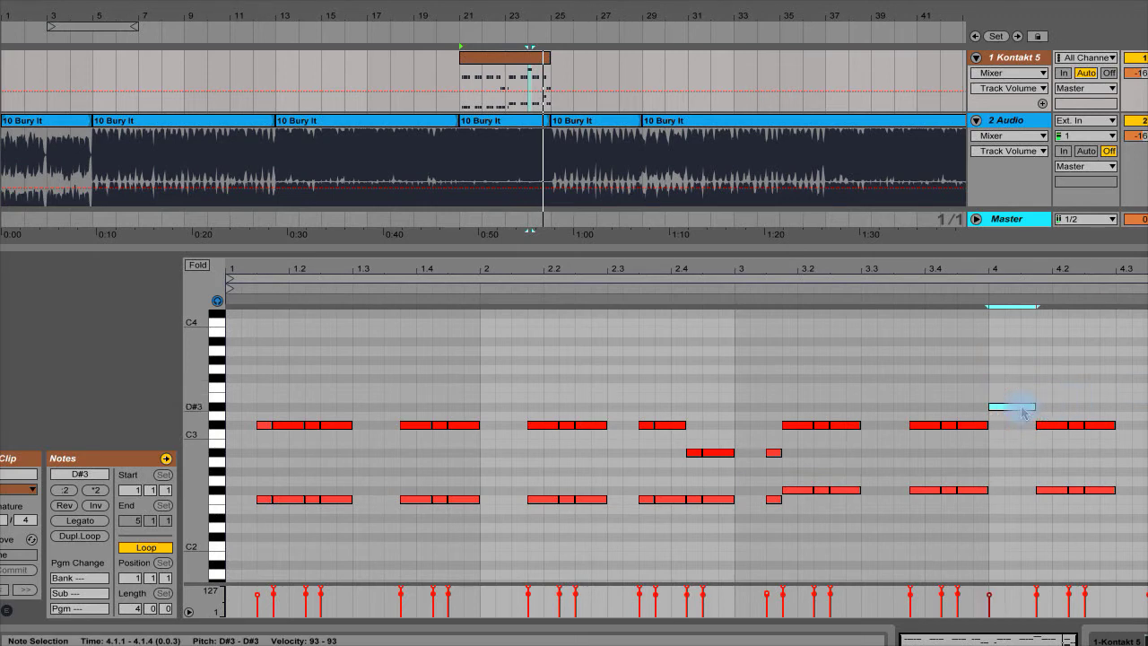
pyautogui.moveTo(1136, 73); pyautogui.dragTo(1136, 63)
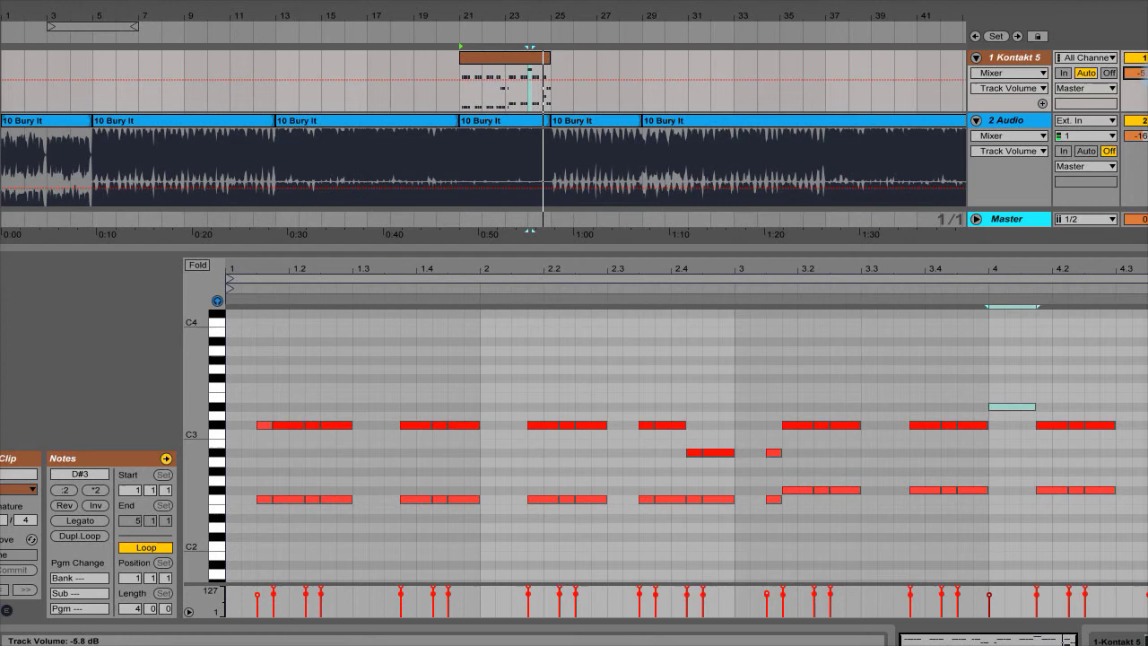
# - Raise the short note near the clip's end to F#3 and play the clip to hear it
pyautogui.click(1017, 363)
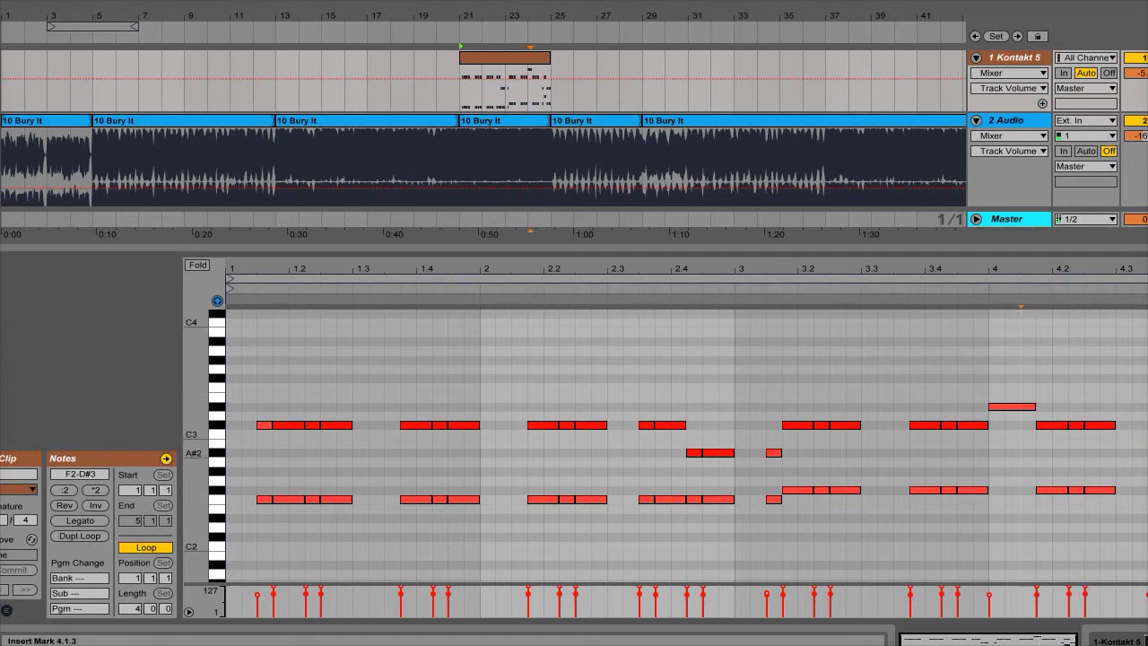
pyautogui.press('Right')
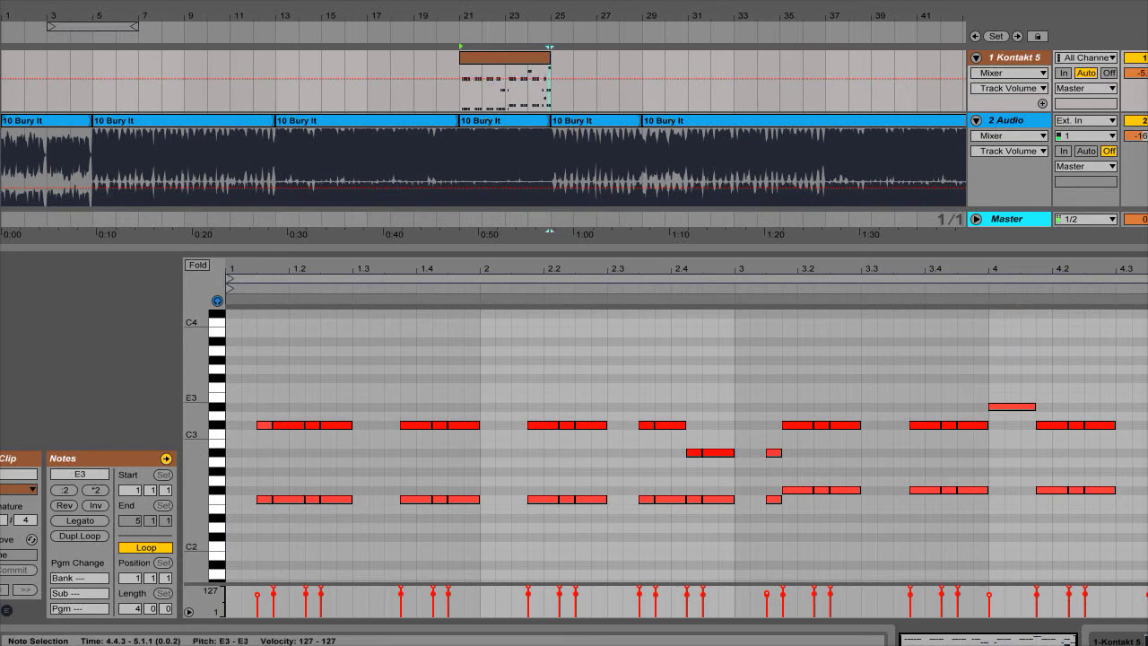
pyautogui.press('Up')
pyautogui.press('Up')
pyautogui.press('Up')
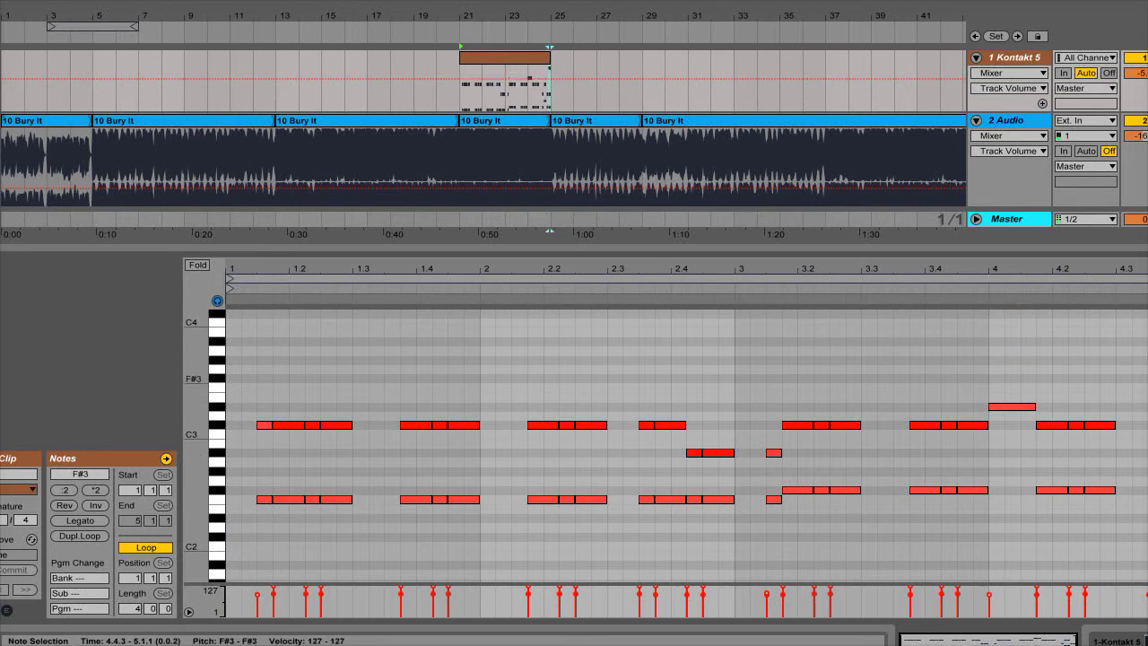
pyautogui.click(942, 294)
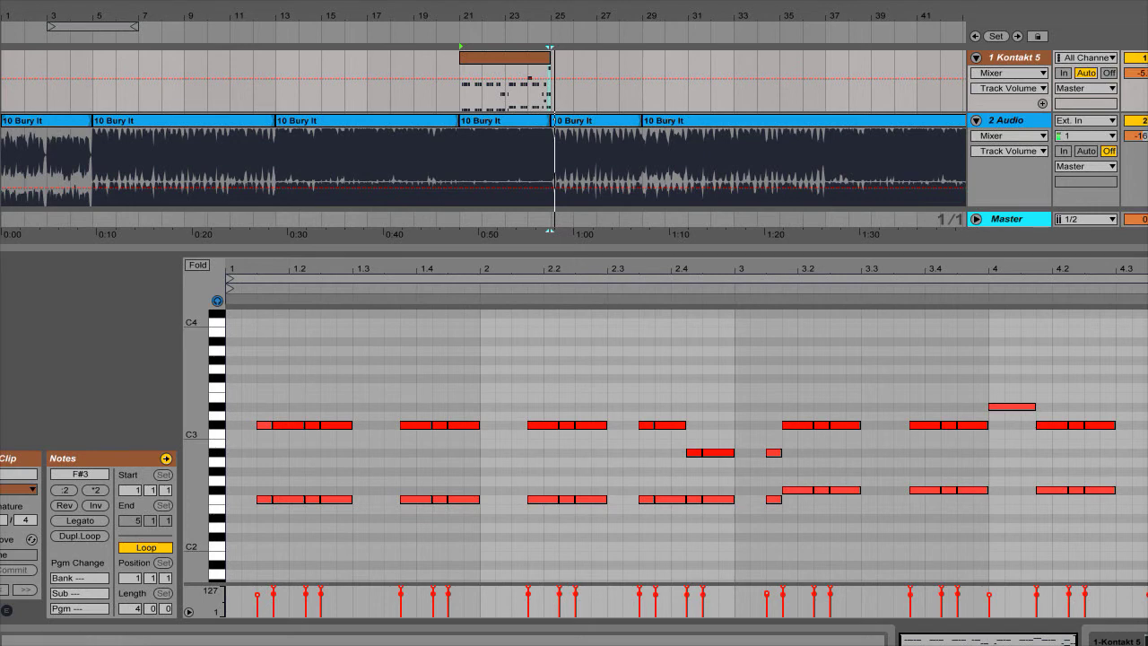
# - Enlarge the arrangement area and show the first Bury It audio clip's sample details
pyautogui.click(538, 170)
pyautogui.scroll(-1, 539, 171)
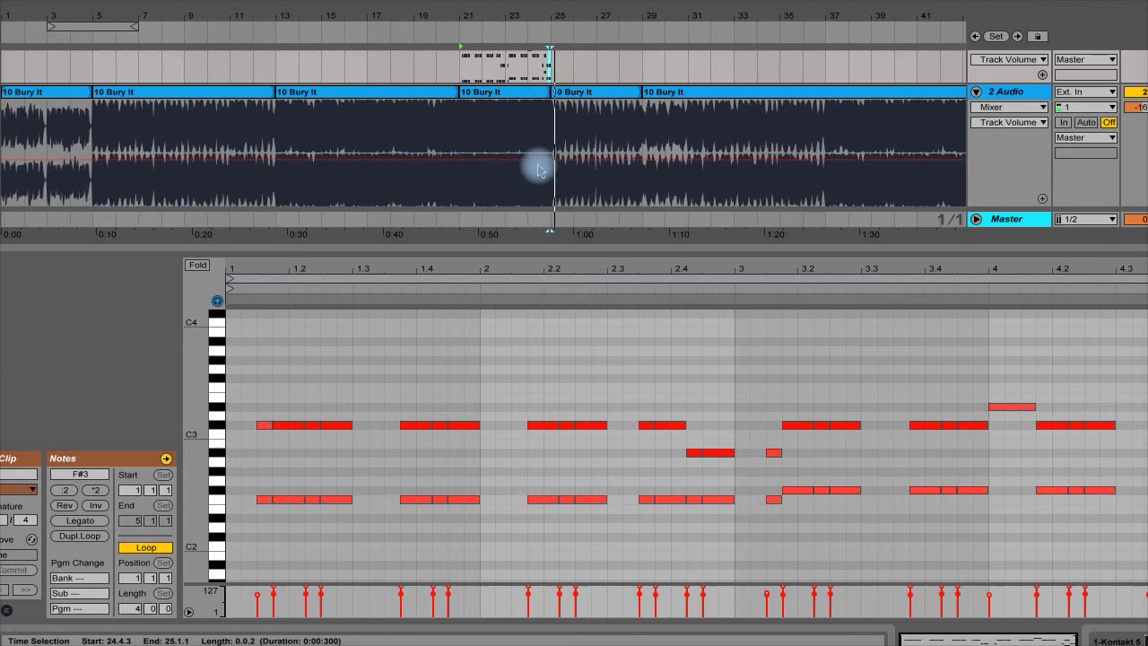
pyautogui.scroll(1, 539, 170)
pyautogui.scroll(-1, 539, 171)
pyautogui.scroll(1, 539, 167)
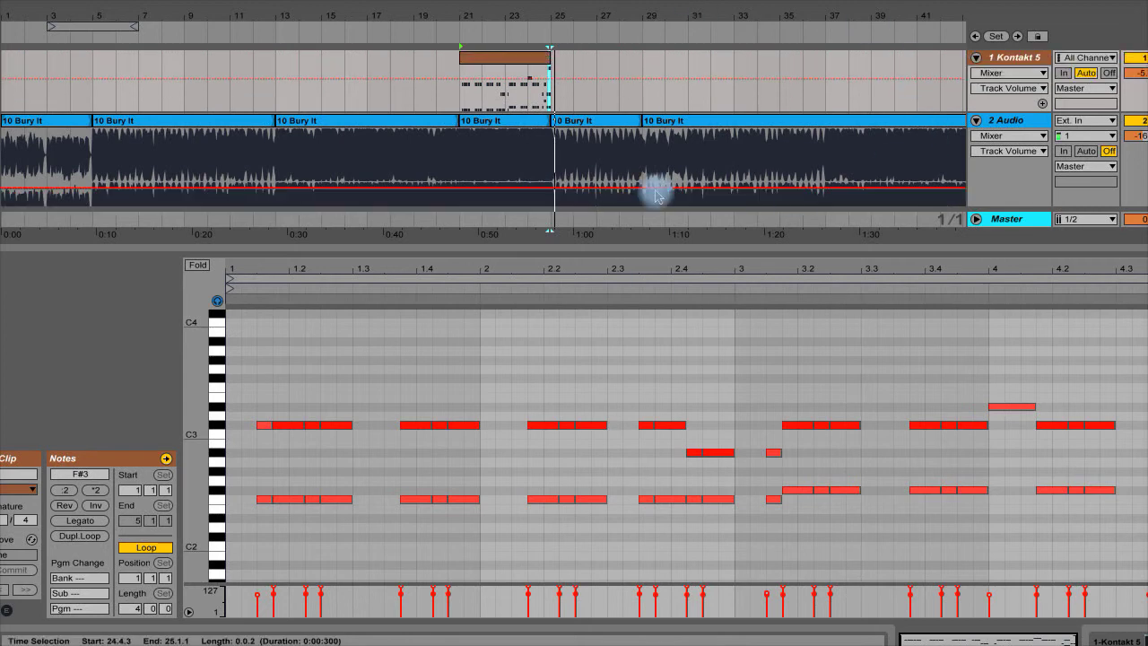
pyautogui.moveTo(664, 252); pyautogui.dragTo(654, 355)
pyautogui.click(46, 160)
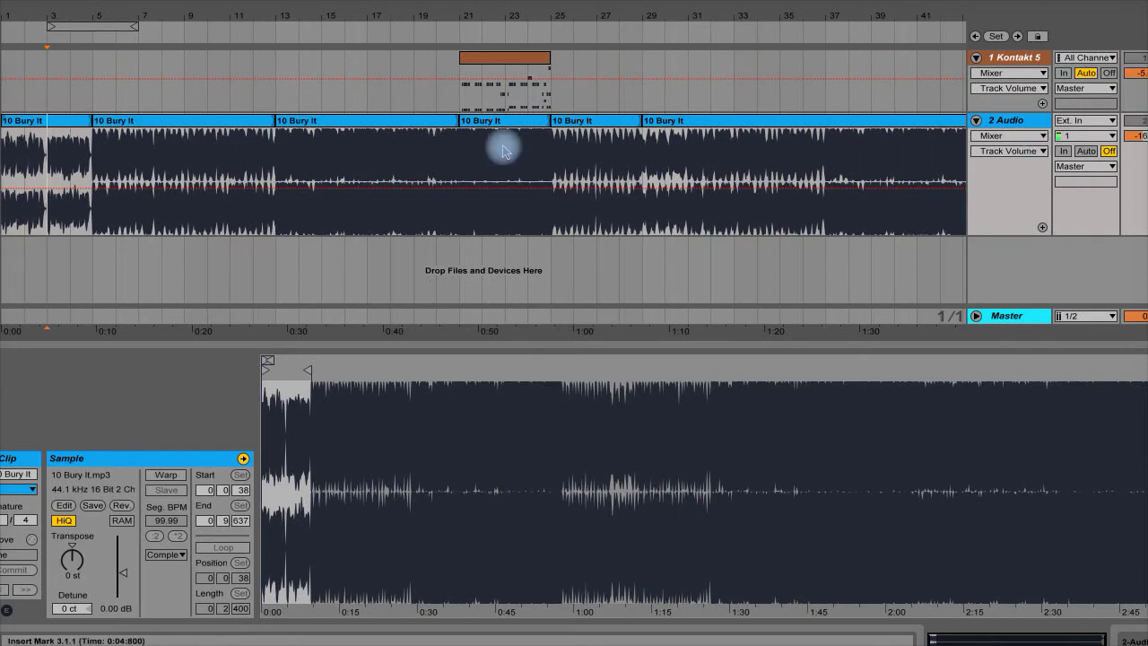
# - Play the Bury It song from the beginning, then from bar 5
pyautogui.doubleClick(20, 215)
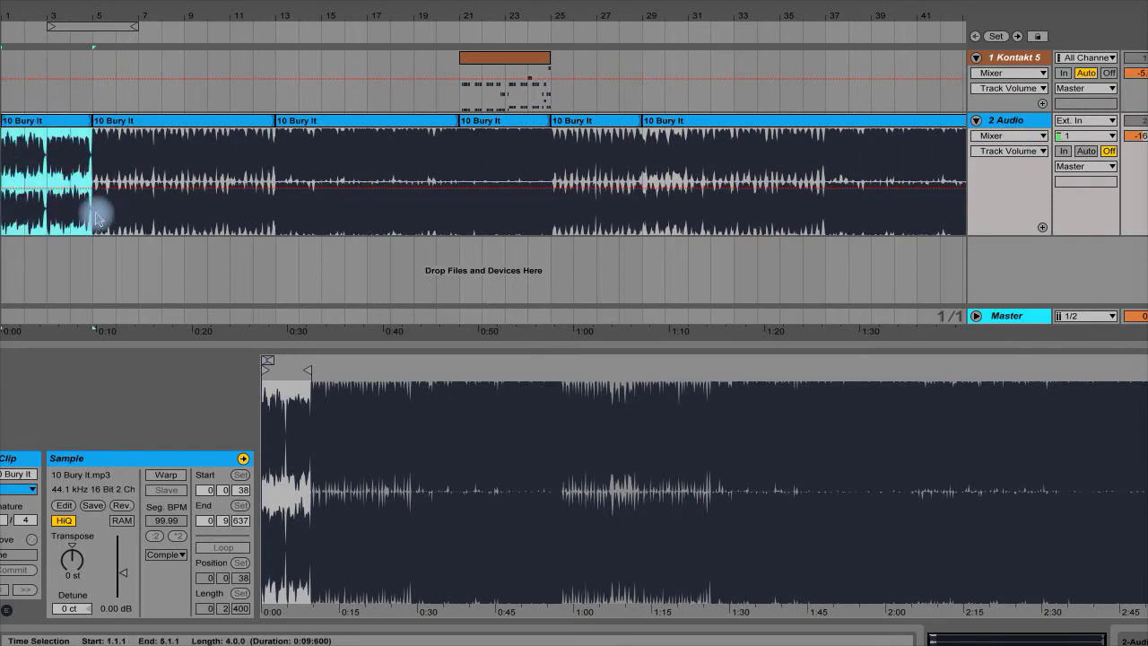
pyautogui.click(6, 218)
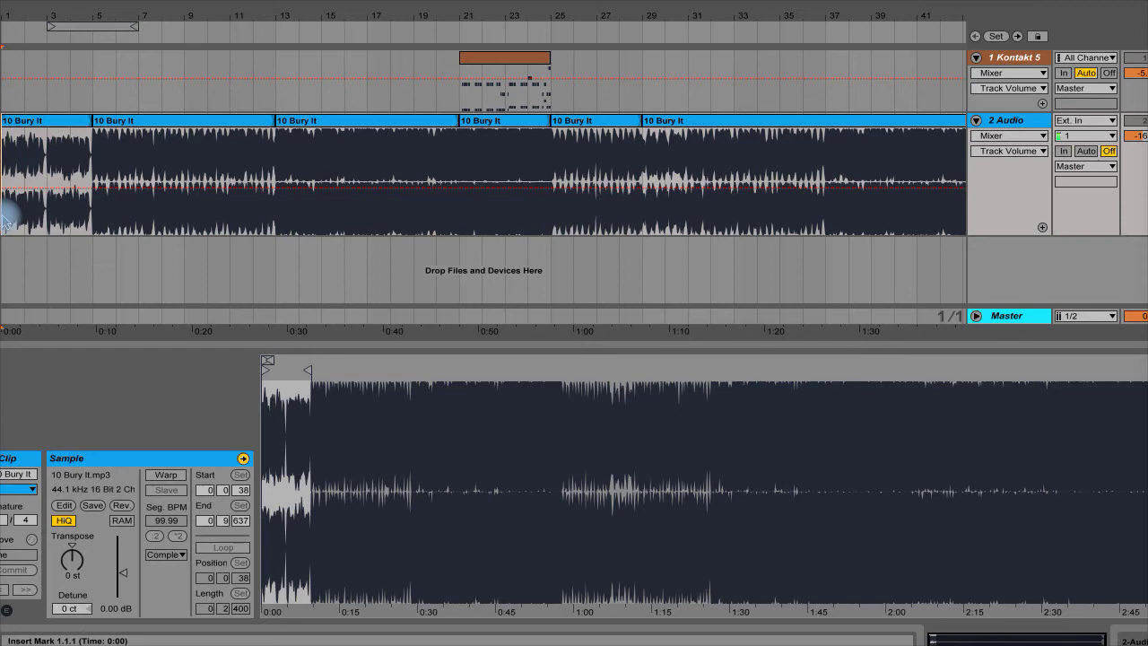
pyautogui.press('space')
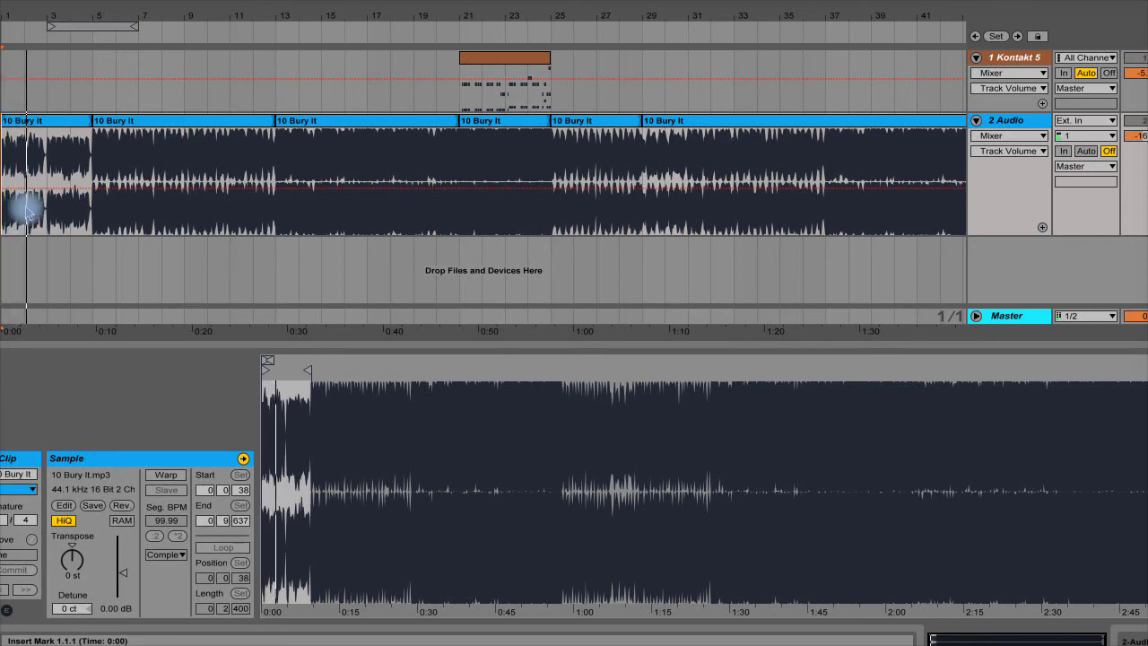
pyautogui.click(47, 215)
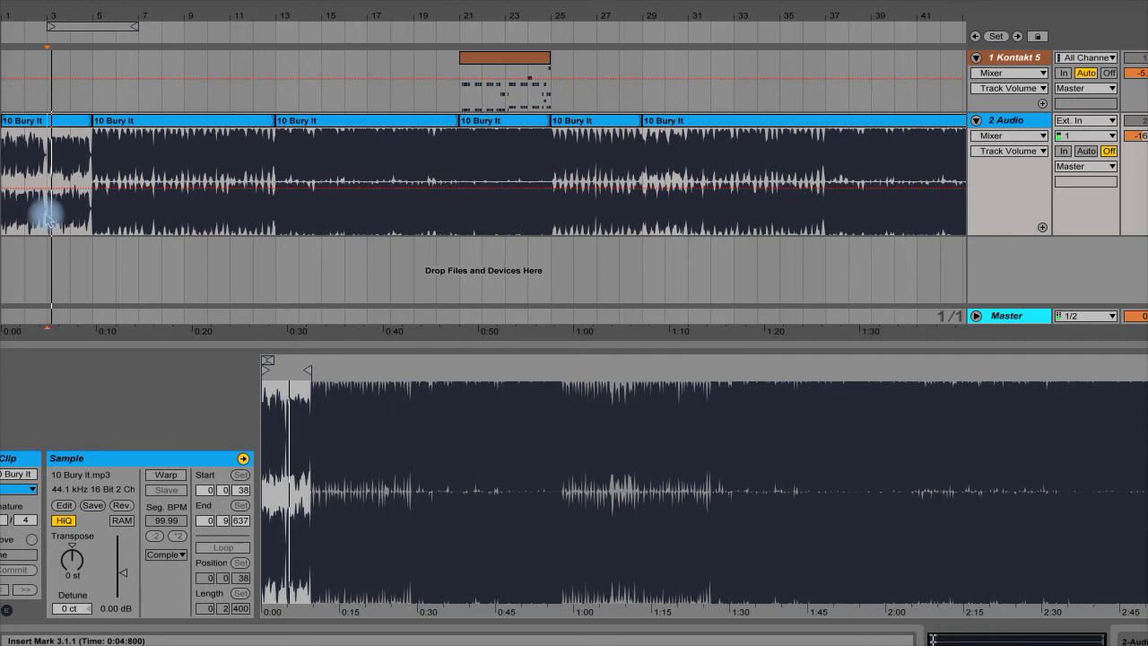
pyautogui.click(96, 224)
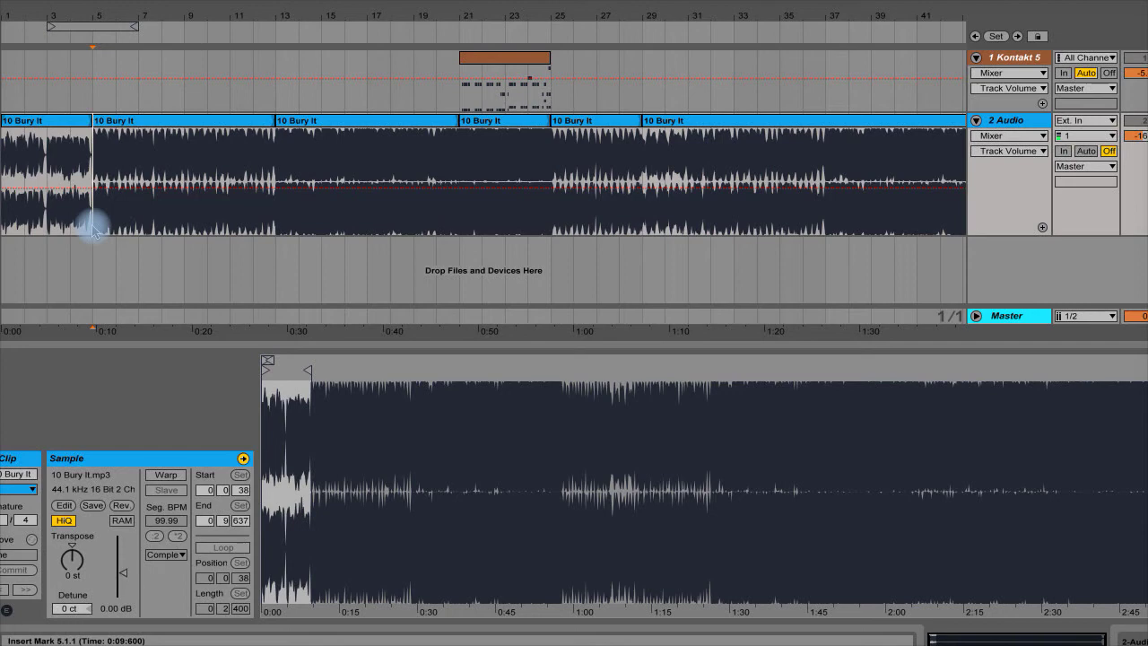
pyautogui.press('space')
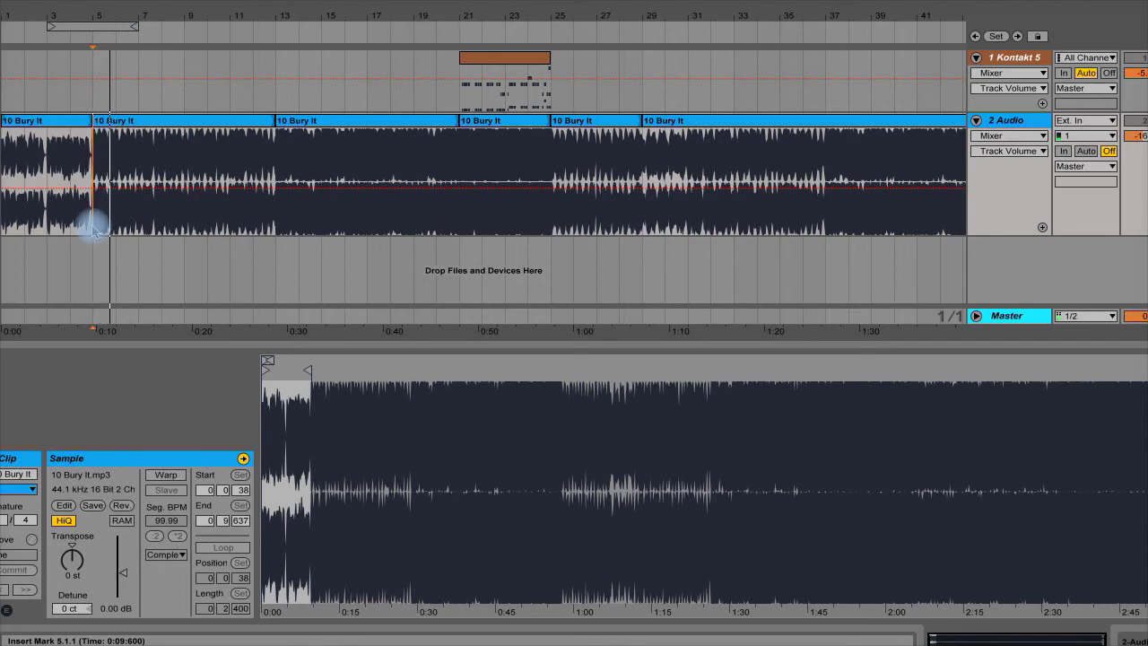
# - Play from bar 9, then mark the bar 5–12 and bar 13–21 ranges
pyautogui.click(154, 188)
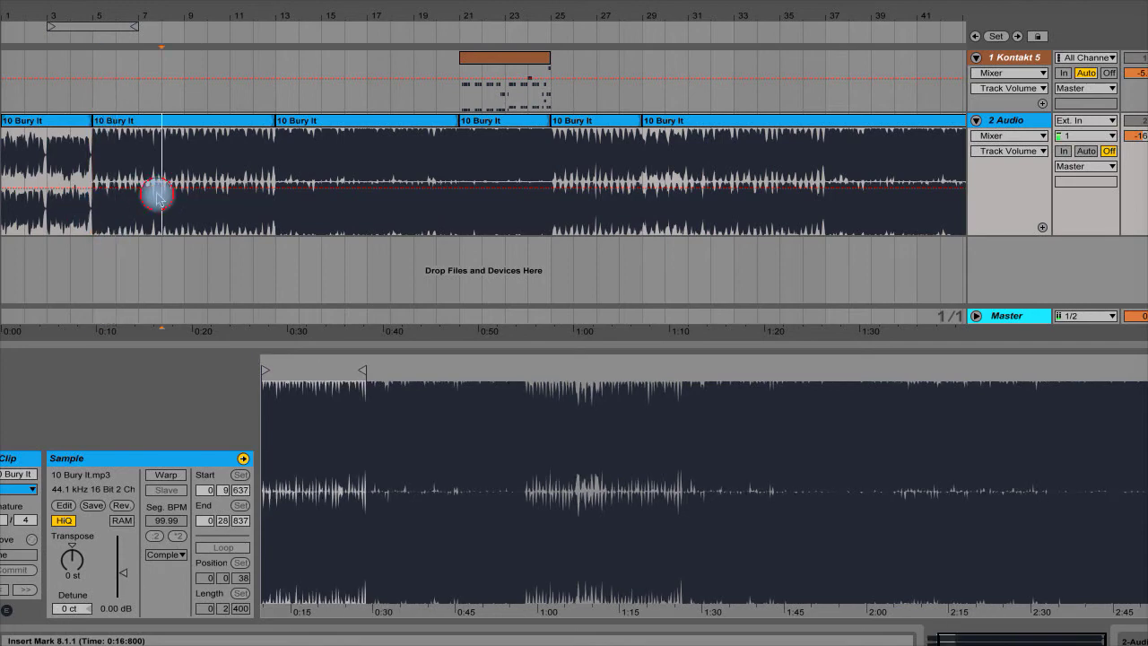
pyautogui.click(176, 203)
pyautogui.press('space')
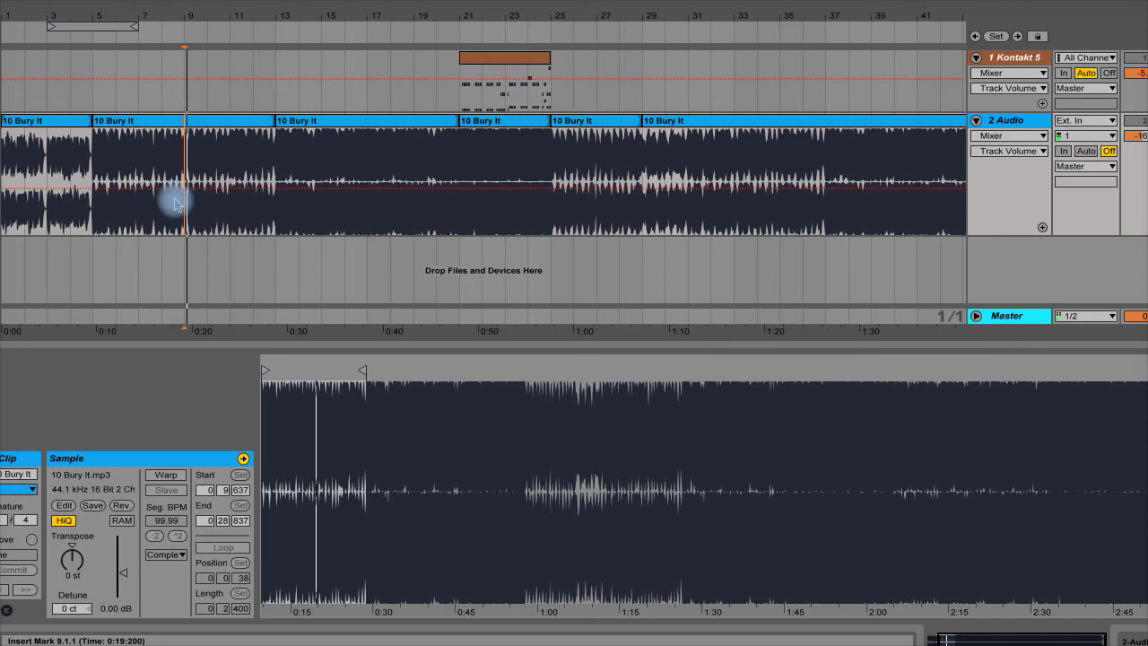
pyautogui.moveTo(87, 180); pyautogui.dragTo(276, 204)
pyautogui.click(279, 216)
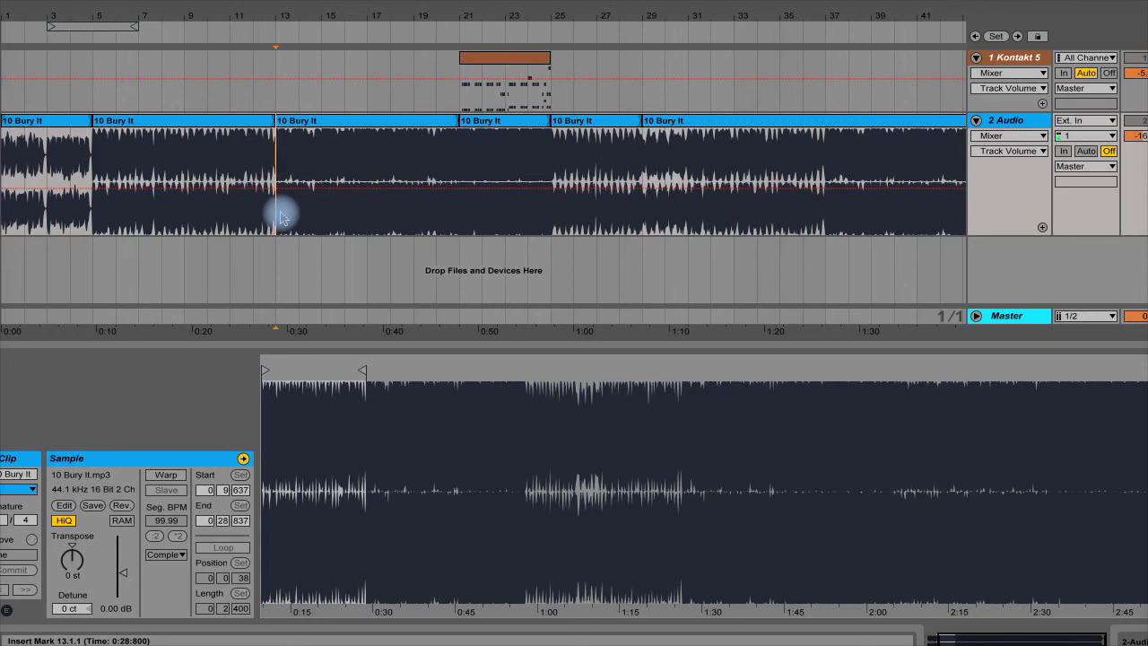
pyautogui.moveTo(280, 216); pyautogui.dragTo(444, 200)
pyautogui.moveTo(421, 120); pyautogui.dragTo(379, 144)
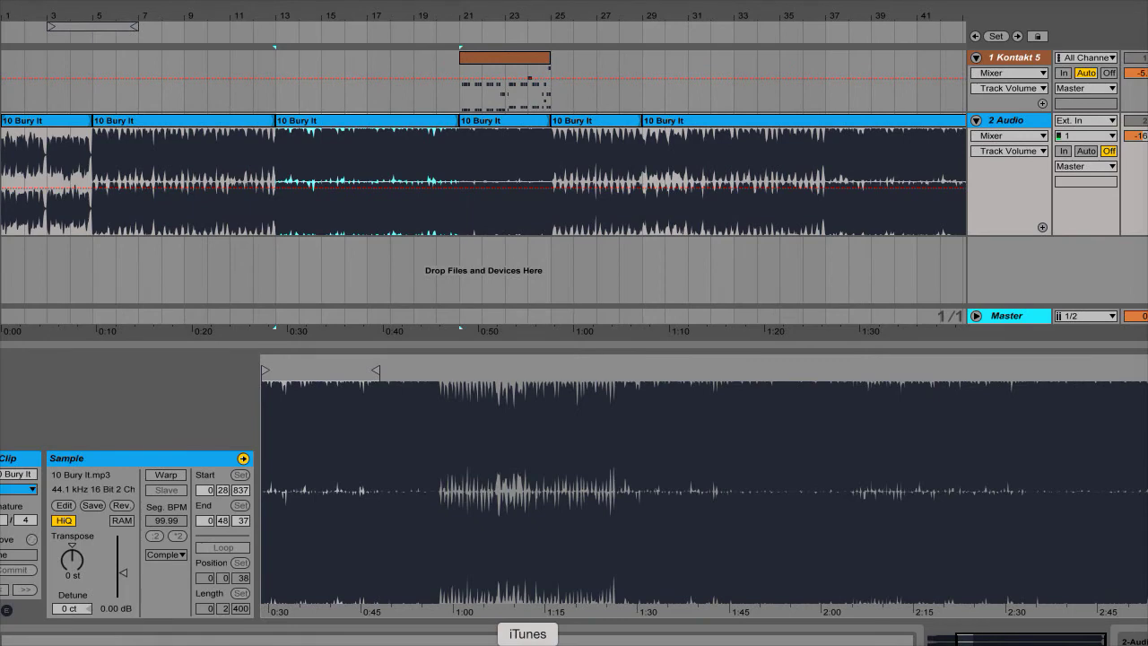
# - Bring up iTunes and move it up, making the window taller and narrower
pyautogui.click(528, 643)
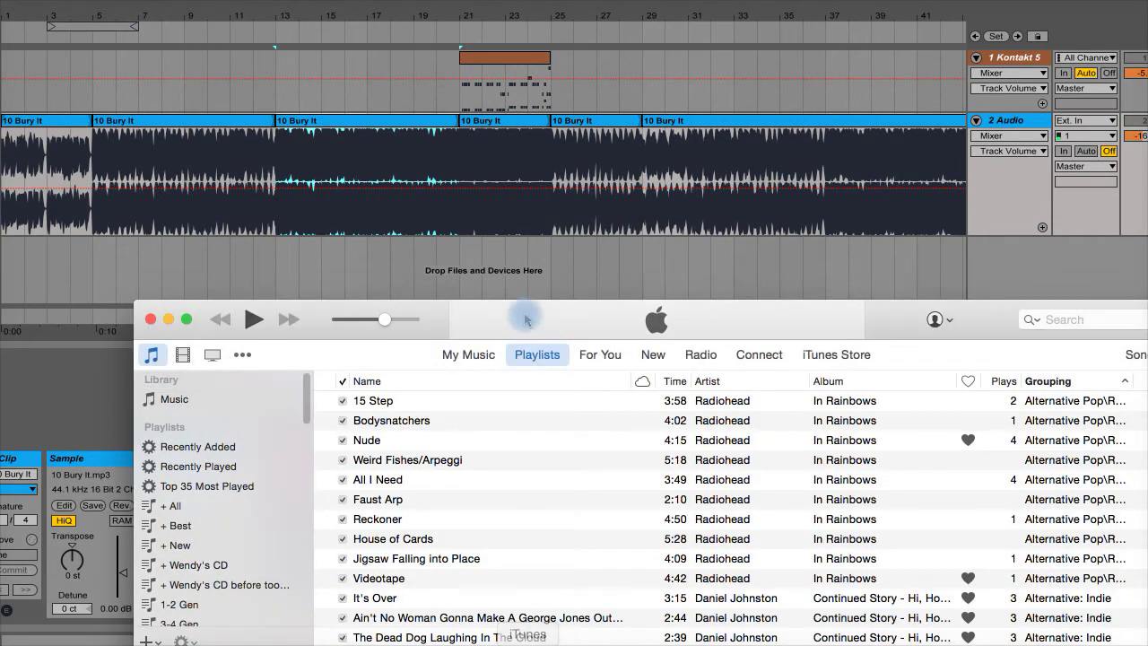
pyautogui.moveTo(443, 321); pyautogui.dragTo(440, 0)
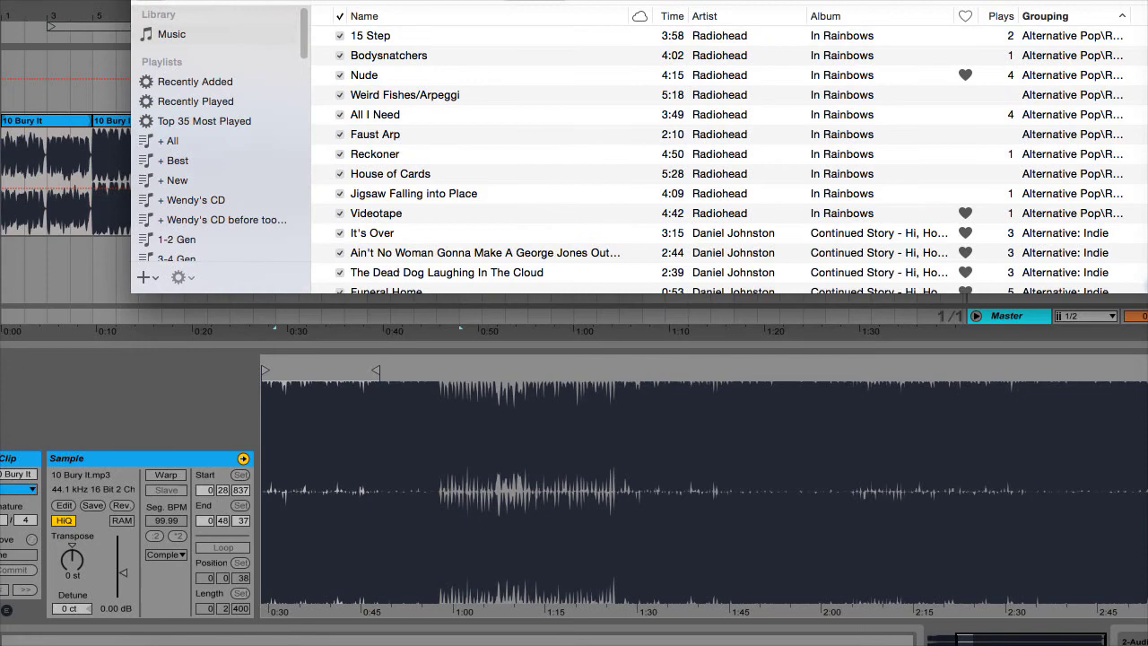
pyautogui.scroll(-5, 1130, 269)
pyautogui.moveTo(1144, 294); pyautogui.dragTo(1104, 623)
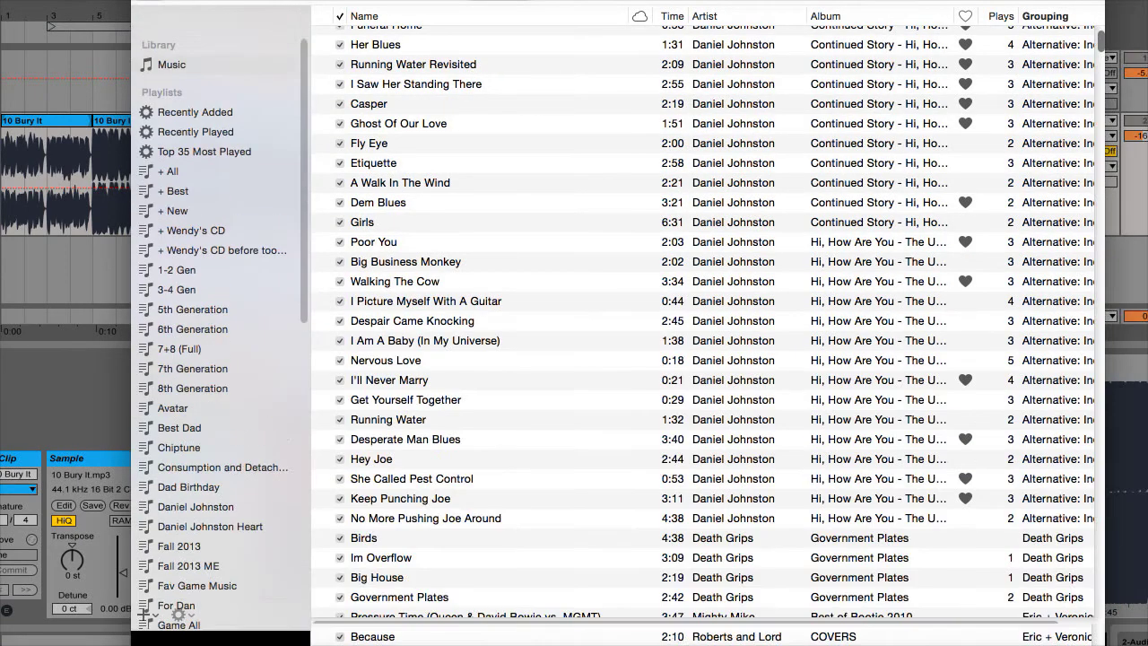
pyautogui.scroll(2, 206, 192)
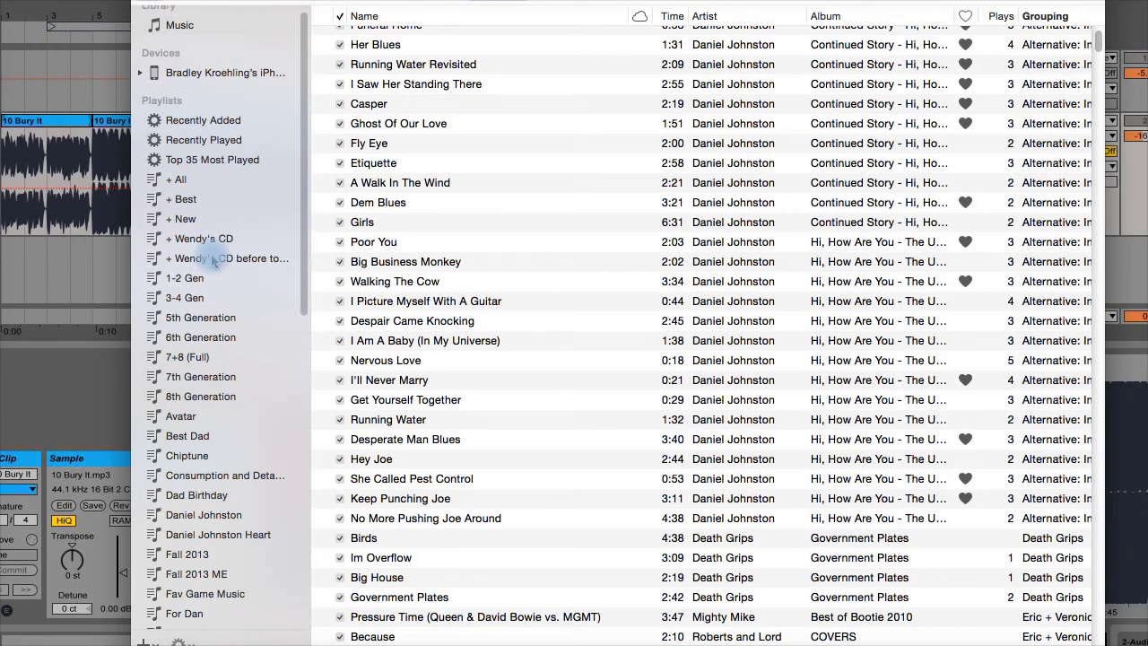
# - Open the + Best playlist, search 'recov' and pick Recover by Chvrches
pyautogui.click(203, 228)
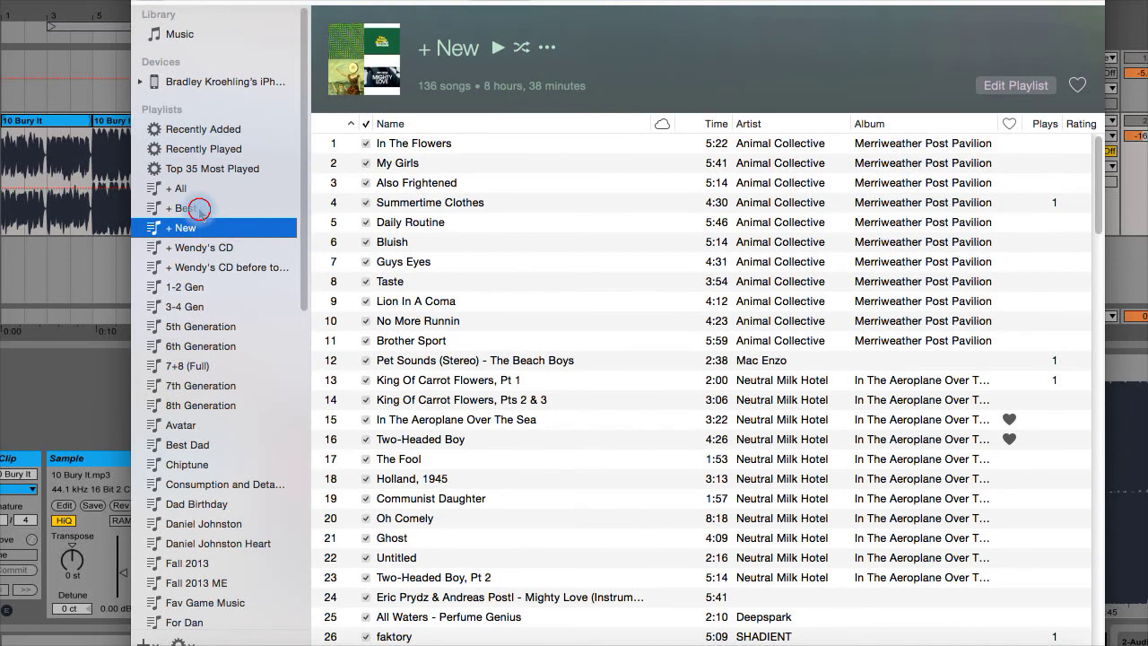
pyautogui.click(185, 208)
pyautogui.press('super+f')
pyautogui.write('recov')
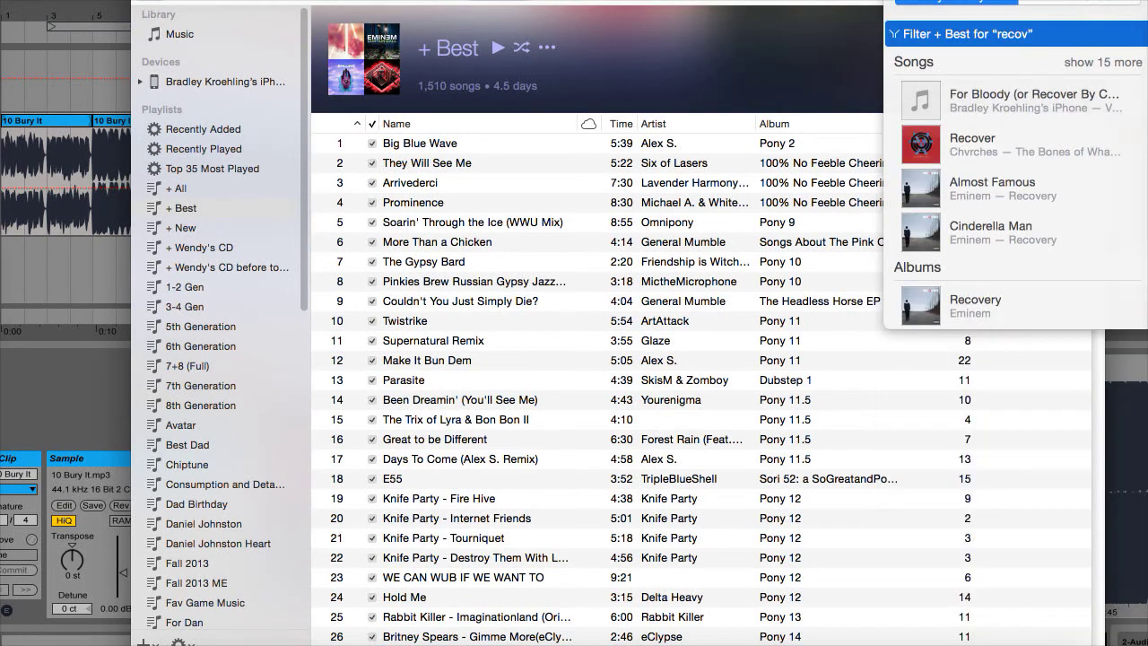
pyautogui.click(1005, 143)
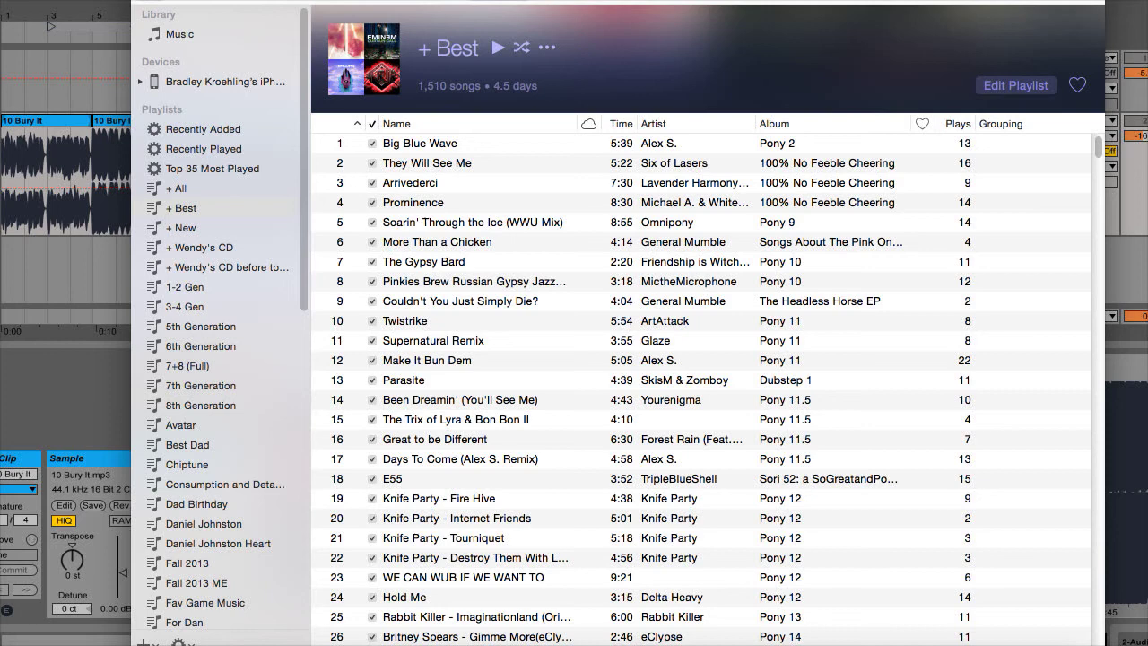
# - Back in Ableton Live, play the song from bar 12, jumping to bars 15, 17 and 21
pyautogui.press('super+Tab')
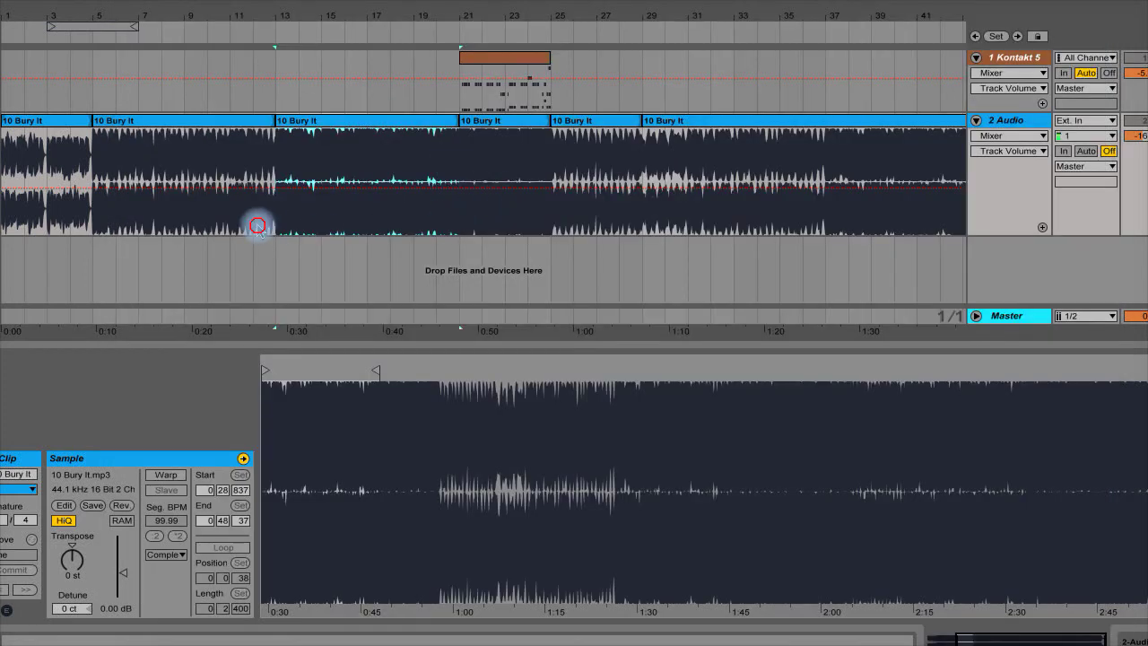
pyautogui.click(141, 206)
pyautogui.click(271, 221)
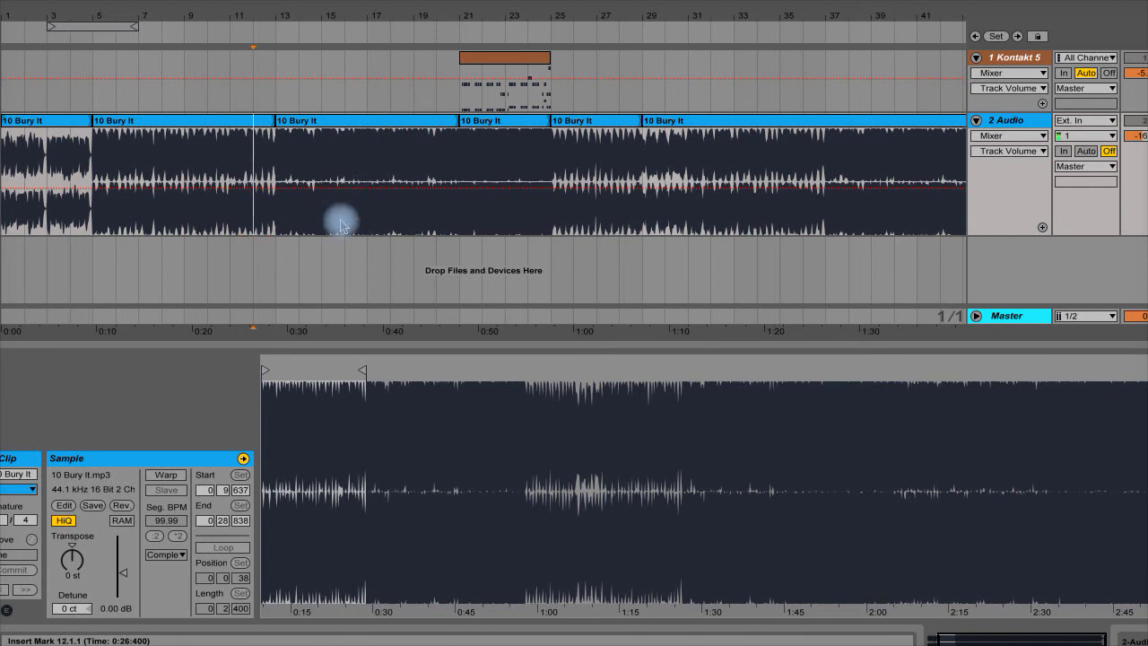
pyautogui.press('space')
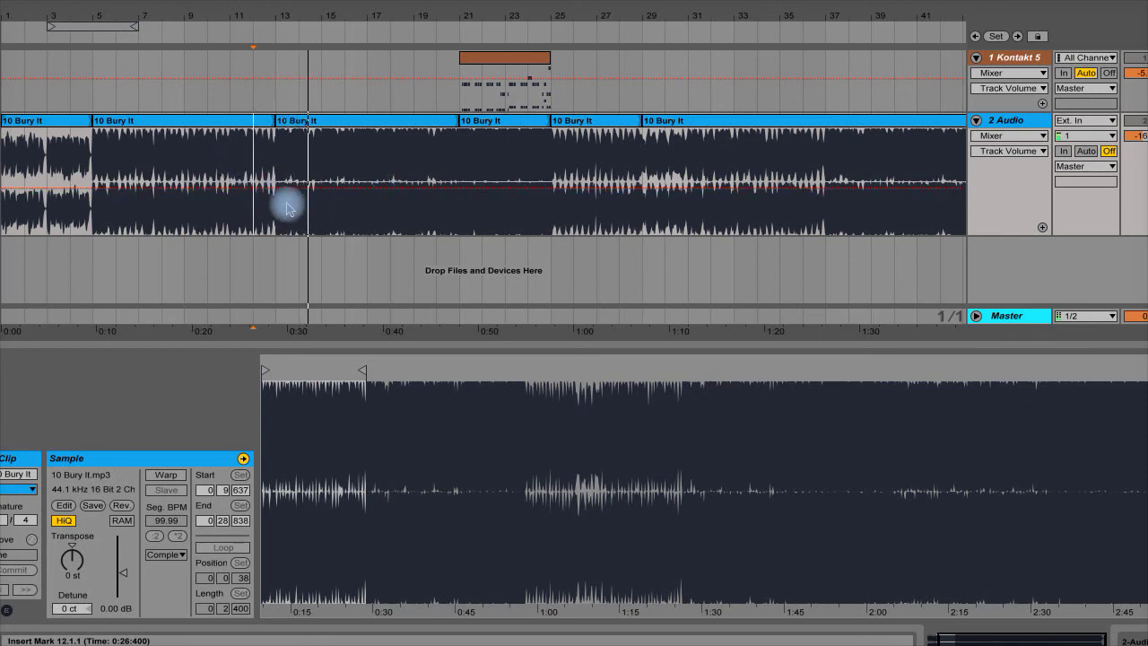
pyautogui.click(313, 210)
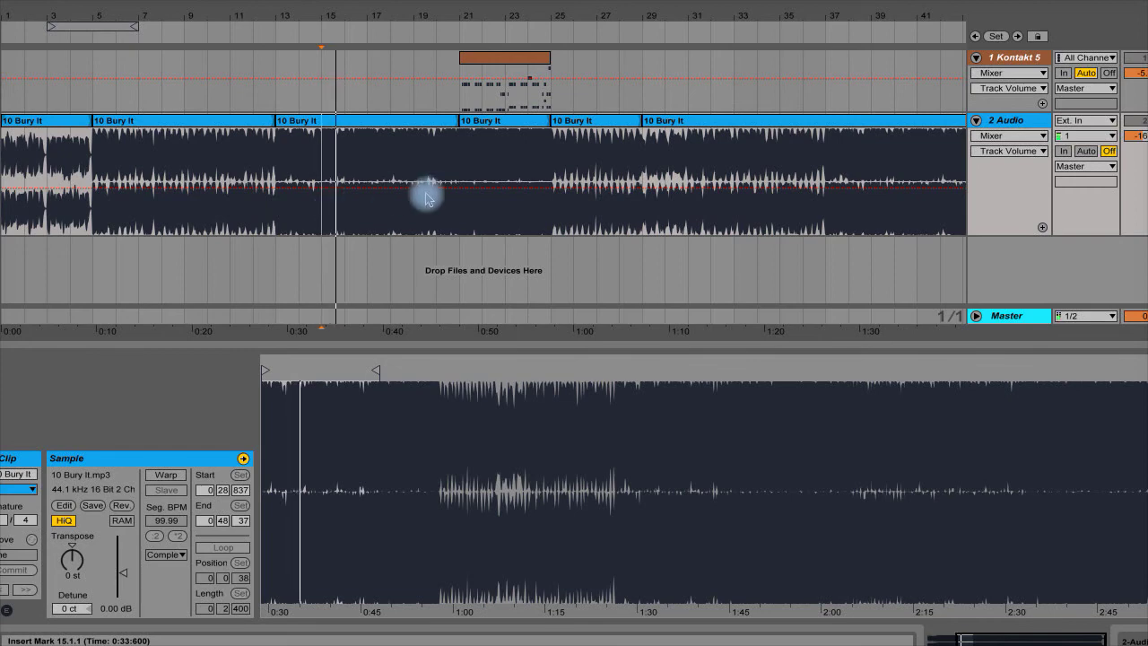
pyautogui.click(357, 204)
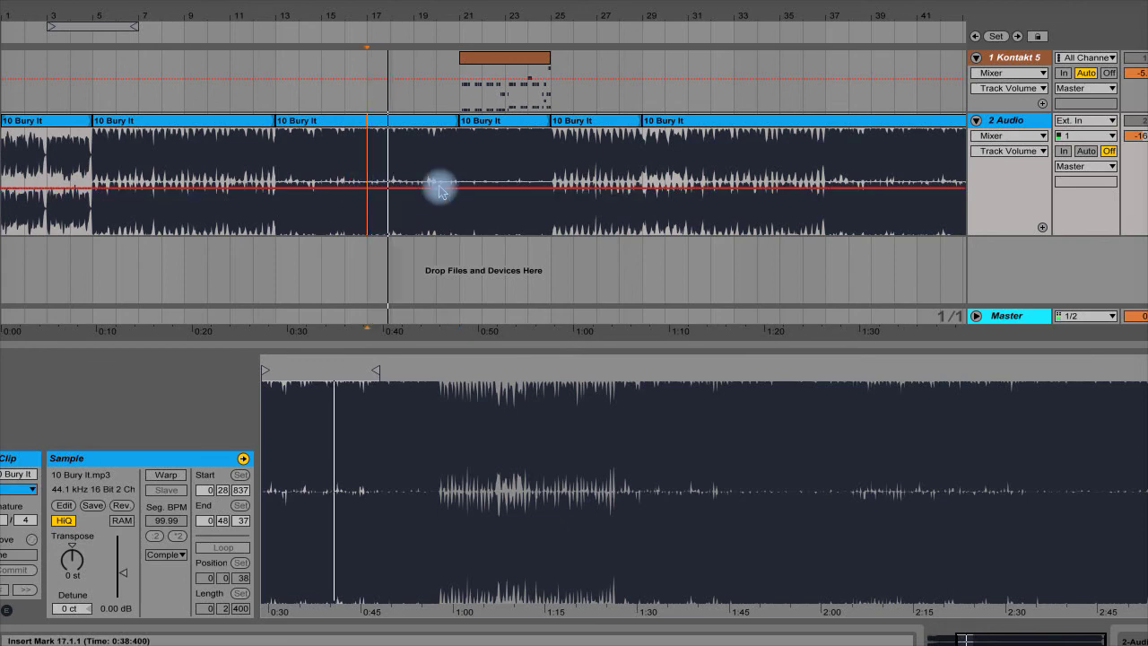
pyautogui.click(461, 209)
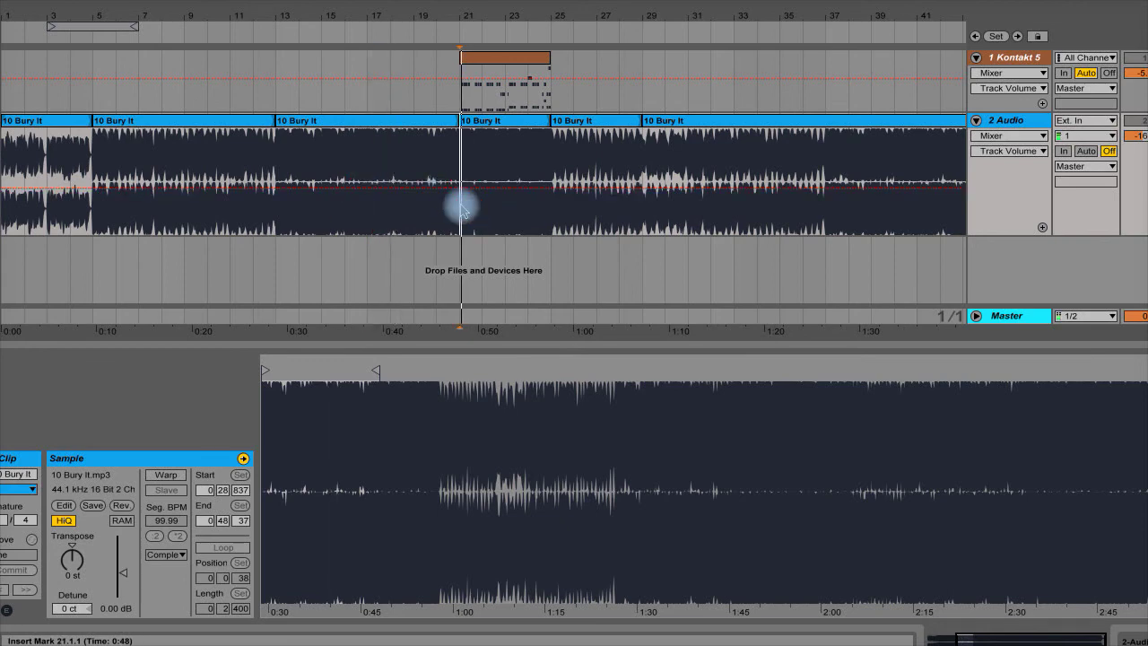
# - Show the Bury It clip at bar 25 and play the song from bar 25, then stop
pyautogui.click(508, 157)
pyautogui.click(559, 162)
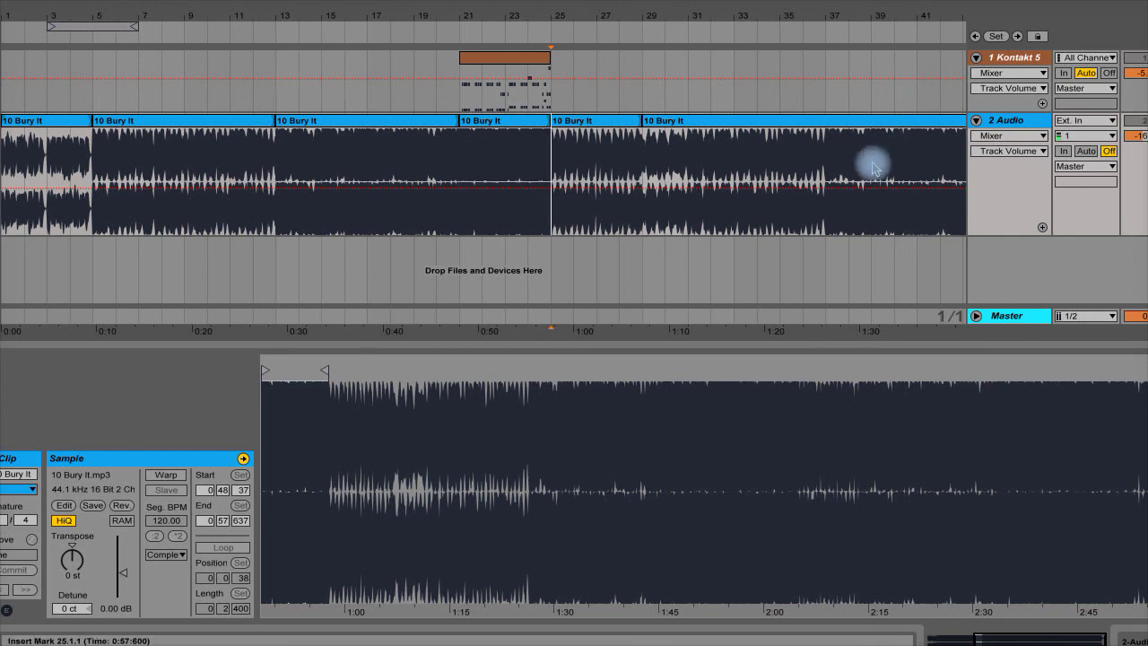
pyautogui.click(619, 147)
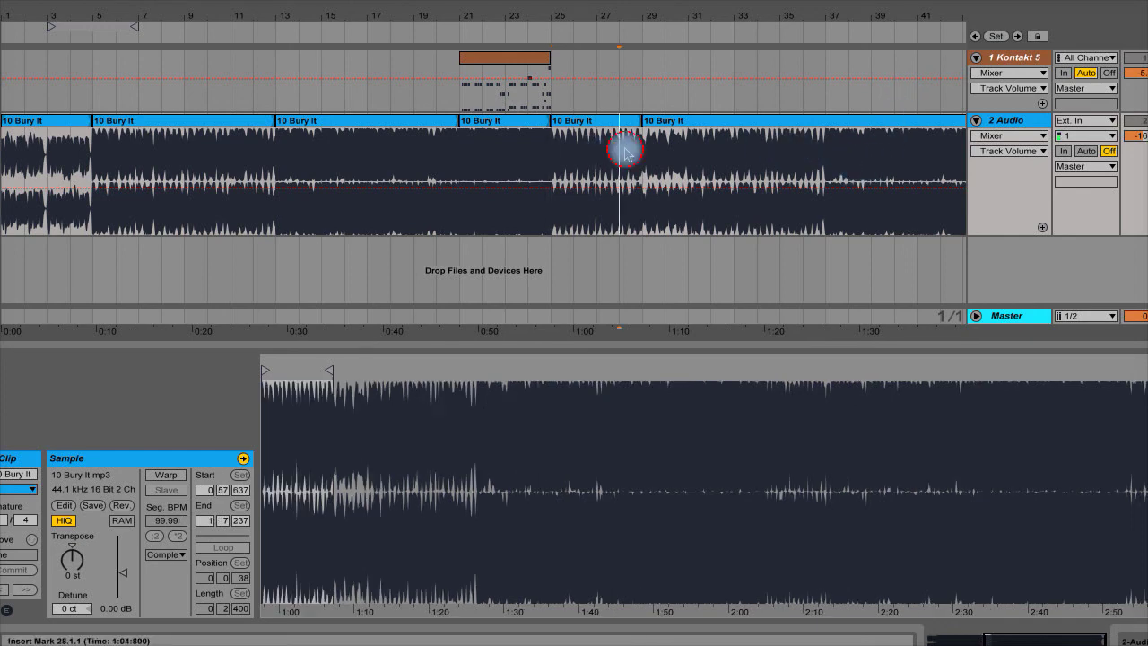
pyautogui.click(528, 159)
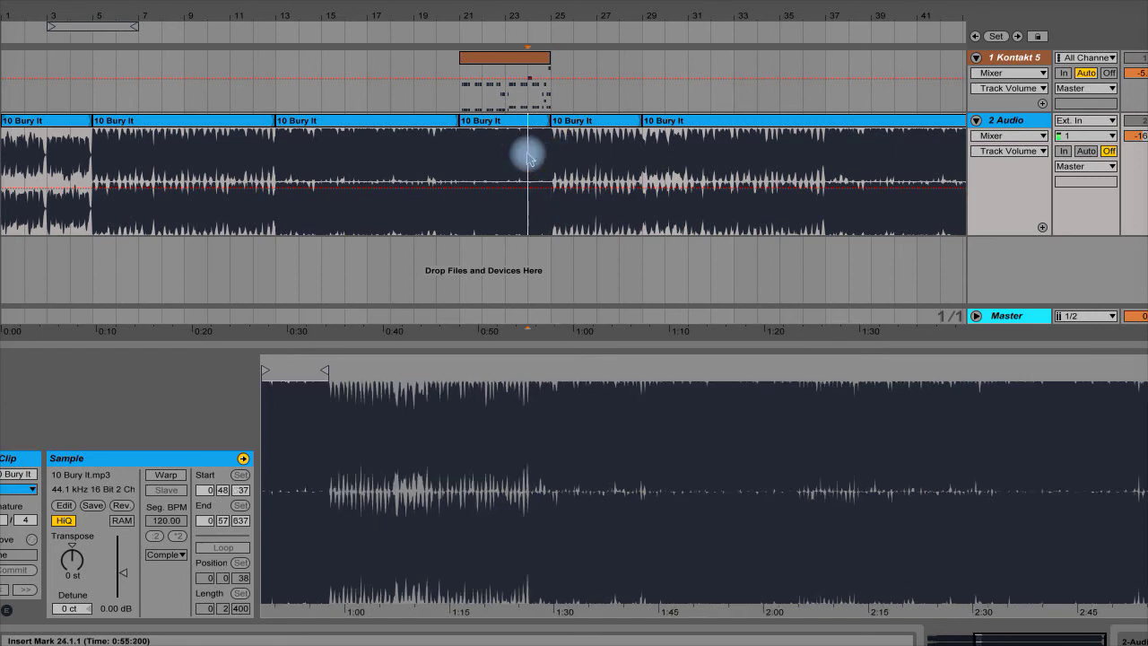
pyautogui.click(553, 163)
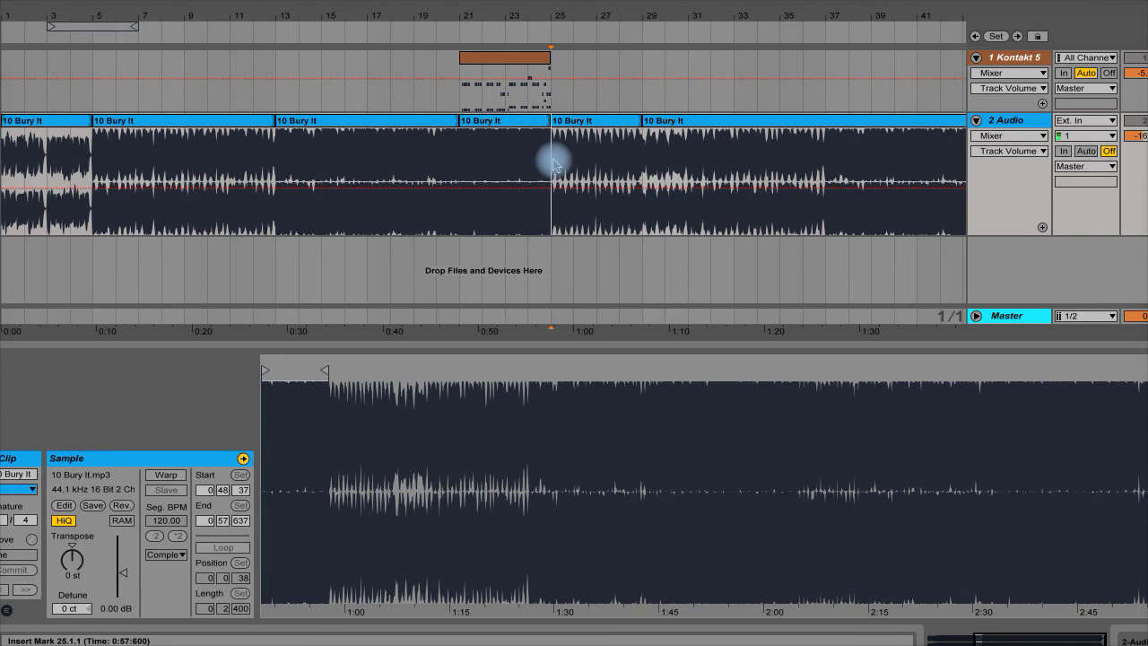
pyautogui.press('space')
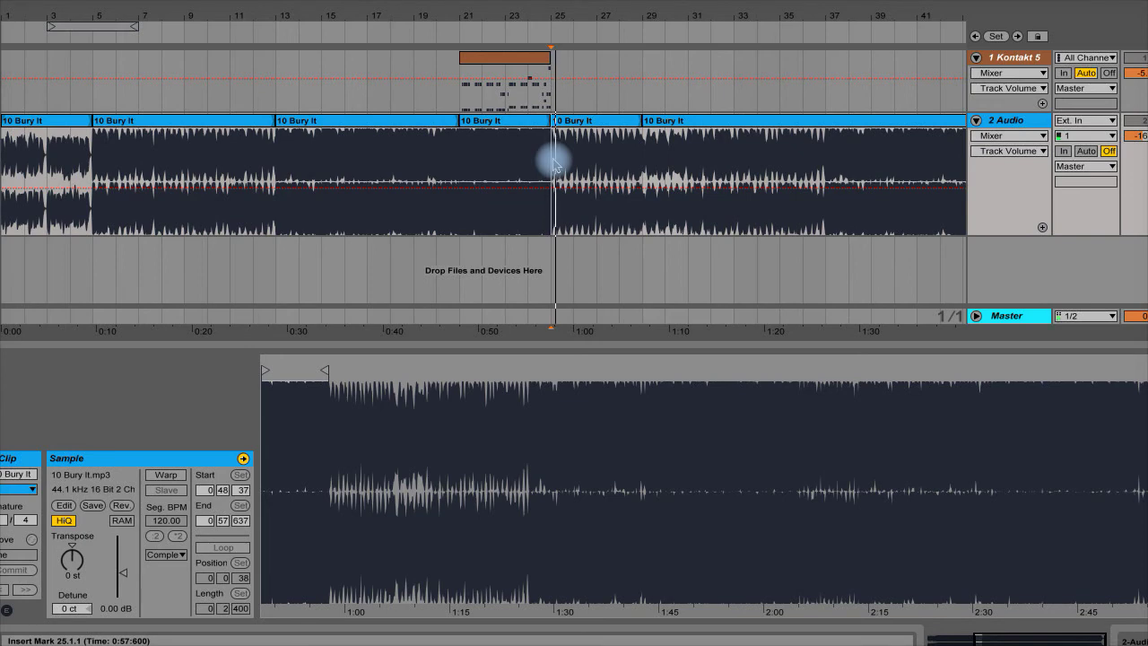
pyautogui.click(645, 160)
# - Select the Bury It clip at bar 27, then the final Bury It clip near its end
pyautogui.click(616, 160)
pyautogui.click(598, 159)
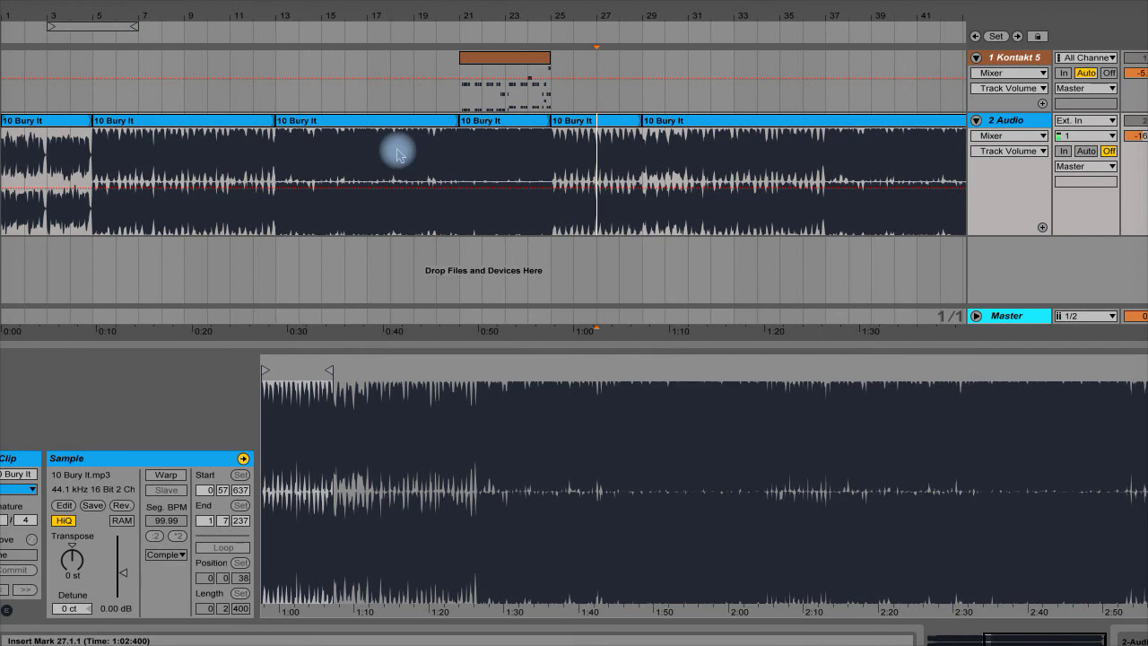
pyautogui.hscroll(10, 692, 240)
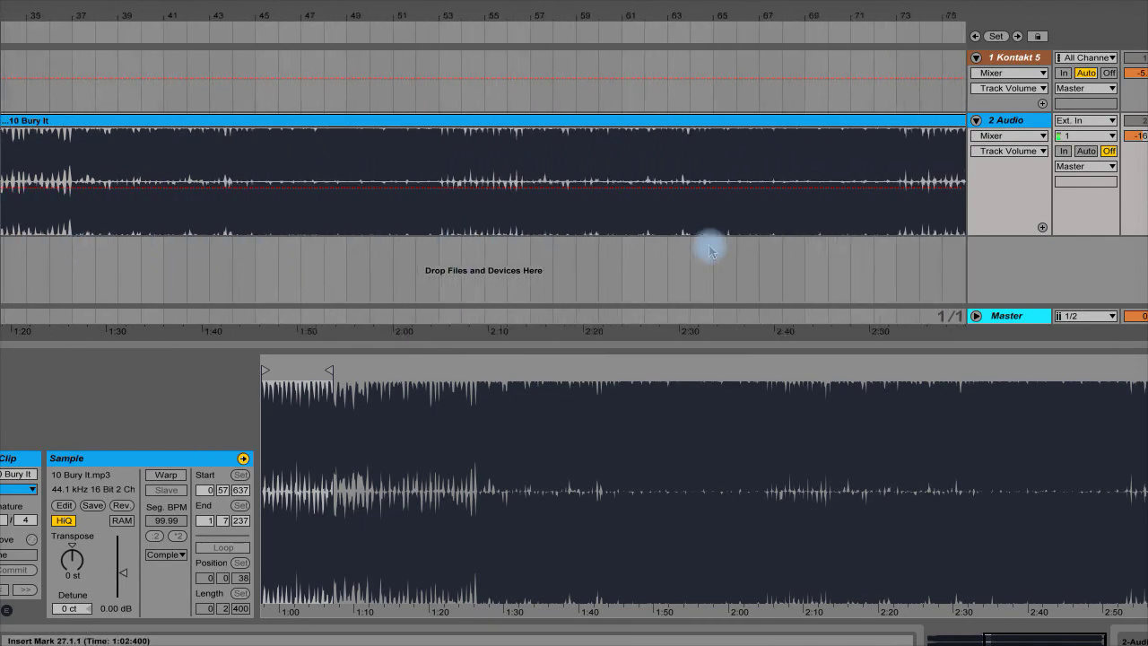
pyautogui.click(810, 135)
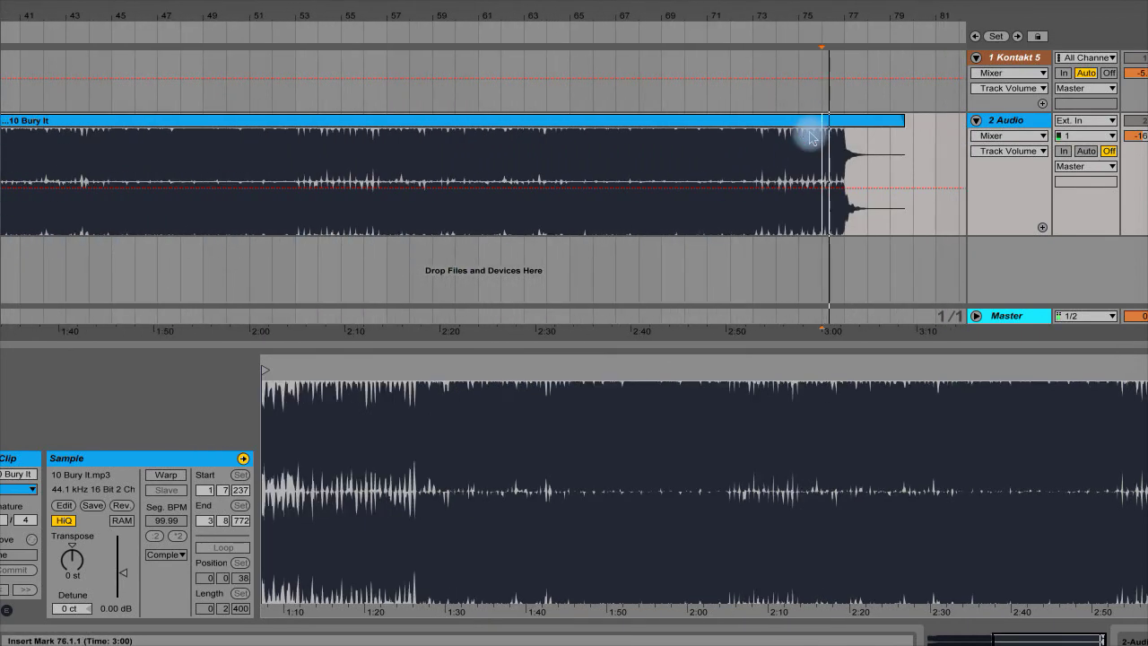
pyautogui.hscroll(-10, 810, 137)
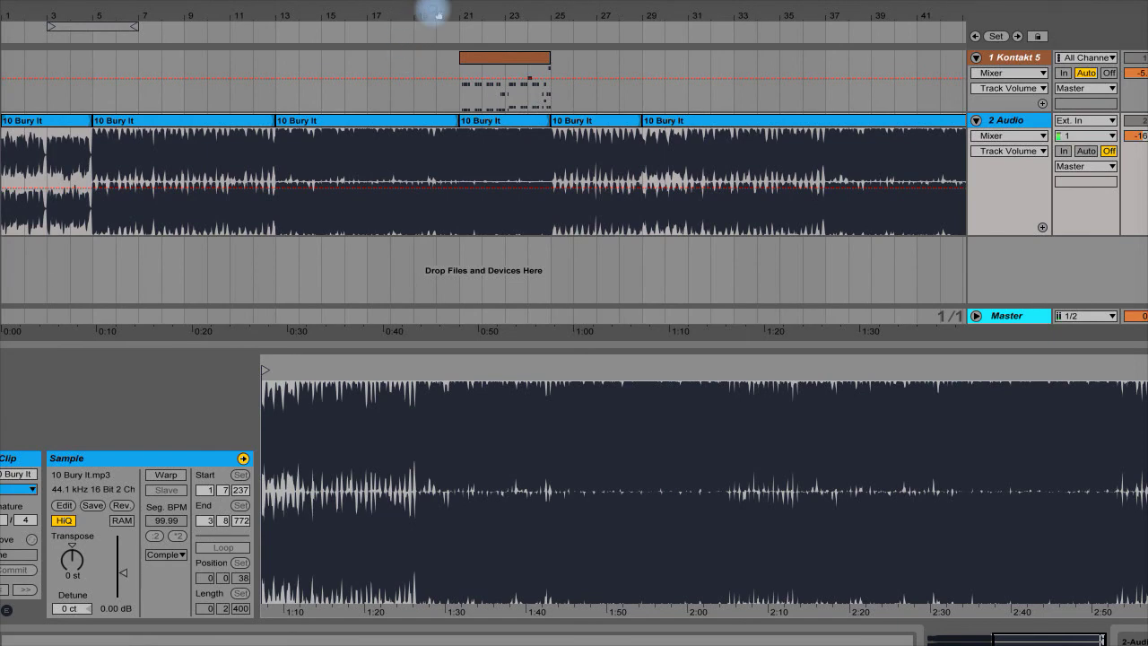
# - Zoom the arrangement out until the whole Bury It song fits on screen
pyautogui.moveTo(476, 8); pyautogui.dragTo(428, 8)
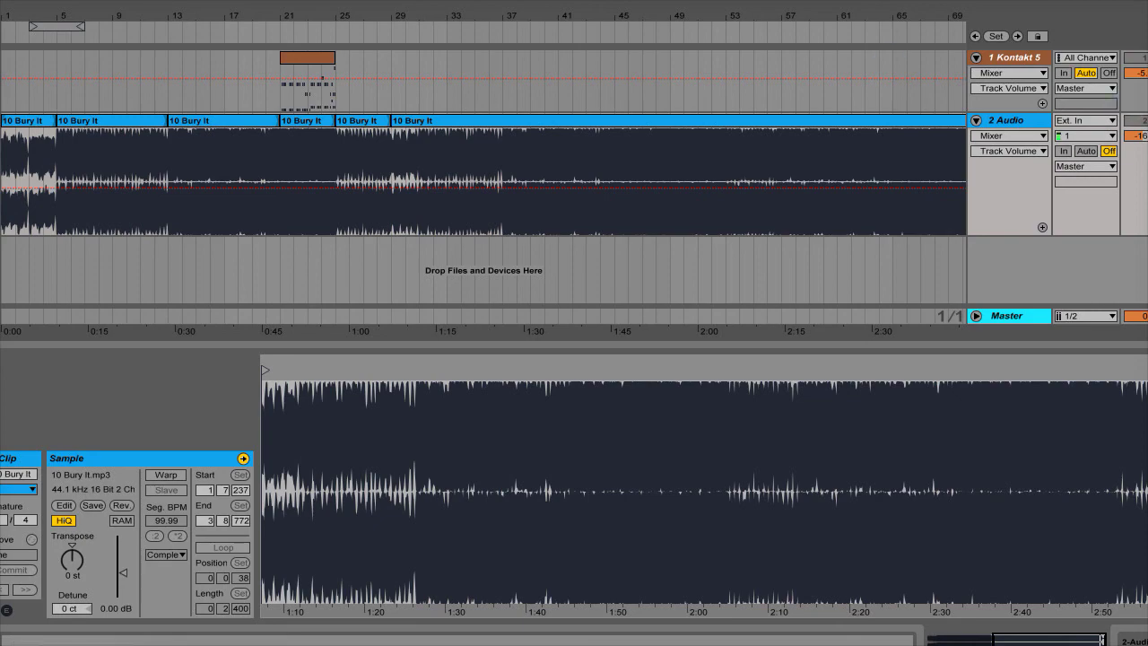
# - Minimize Ableton Live and the Notes window, then Quick Look IMG_4523.GIF
pyautogui.press('super+m')
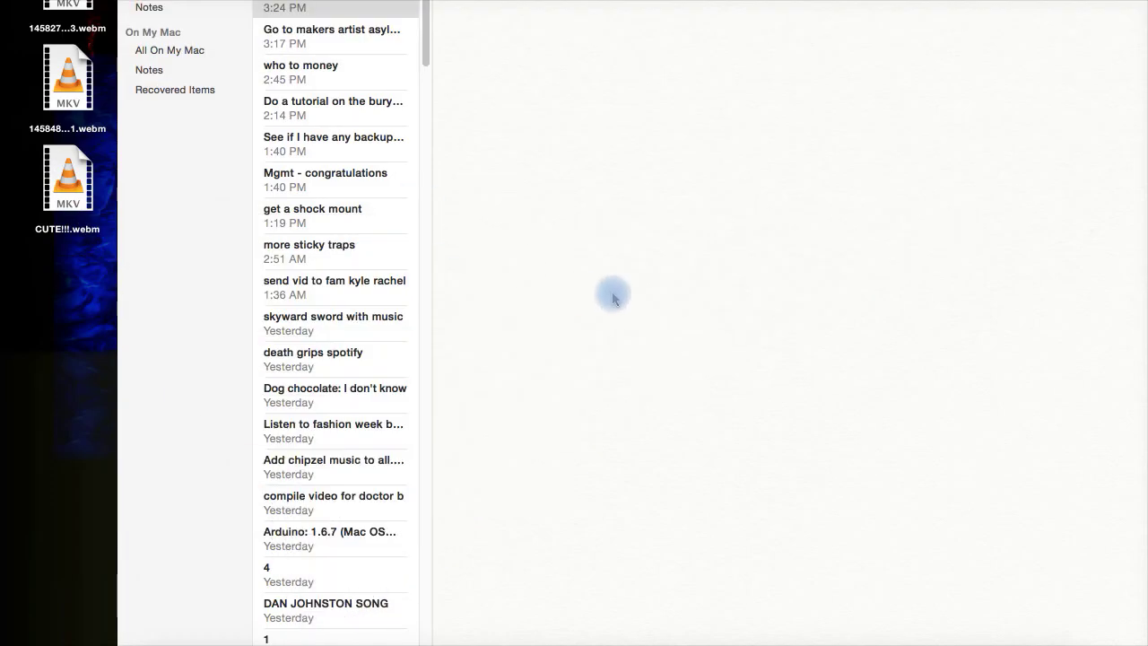
pyautogui.press('super+m')
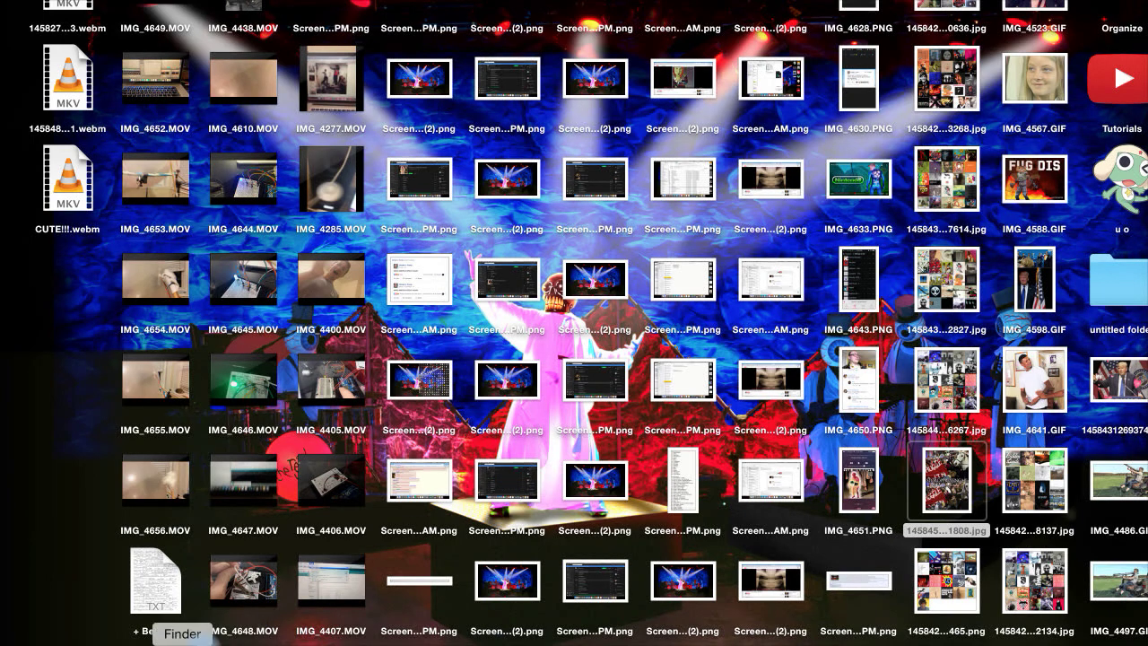
pyautogui.click(1065, 9)
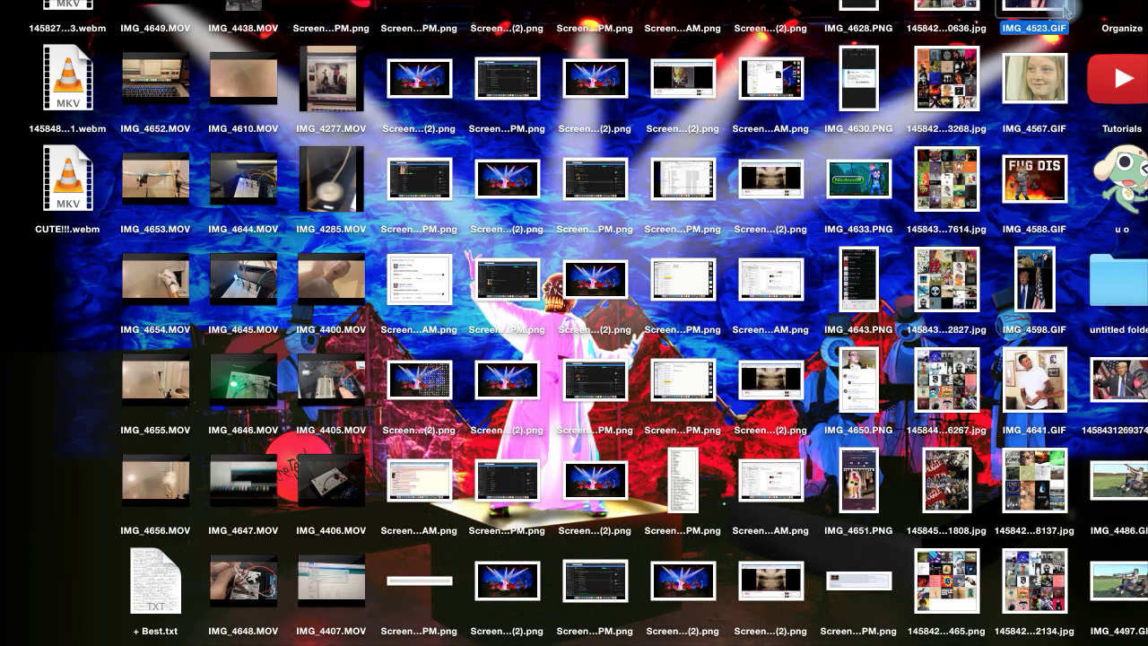
pyautogui.press('space')
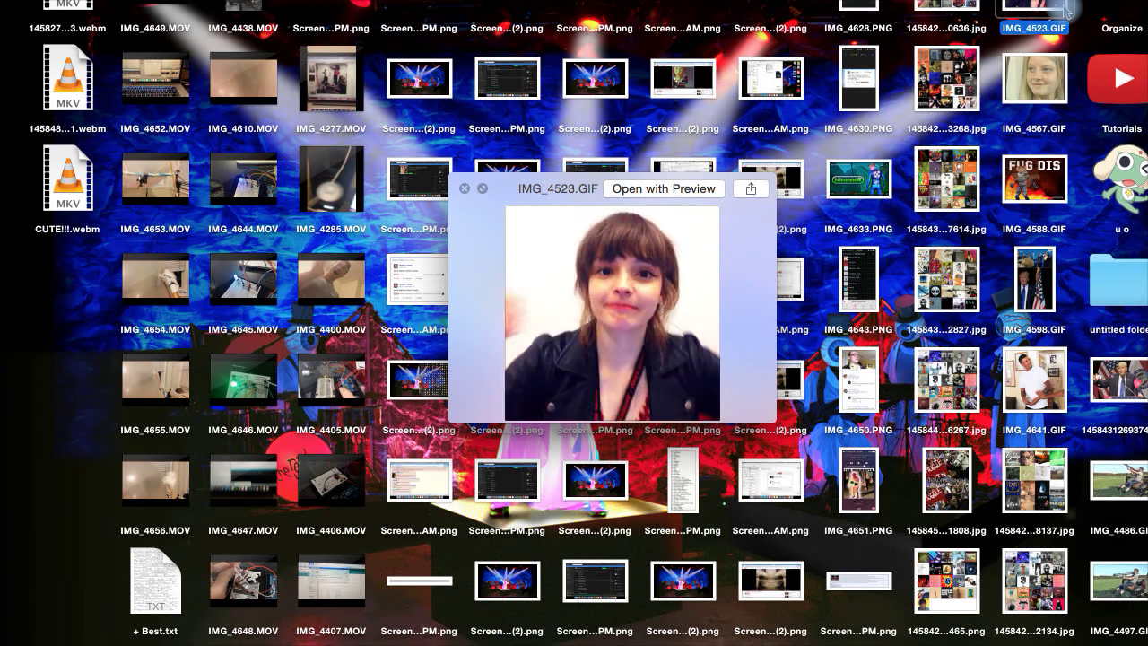
pyautogui.press('space')
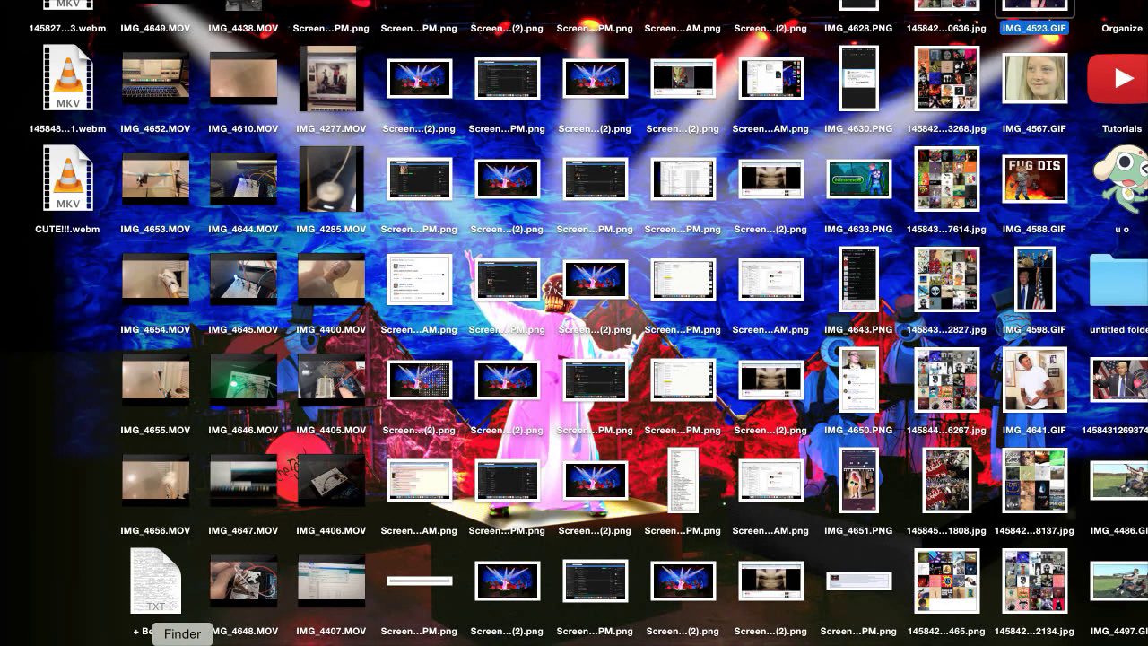
# - Open, move and close a Finder window, then bring iTunes to the front
pyautogui.click(182, 642)
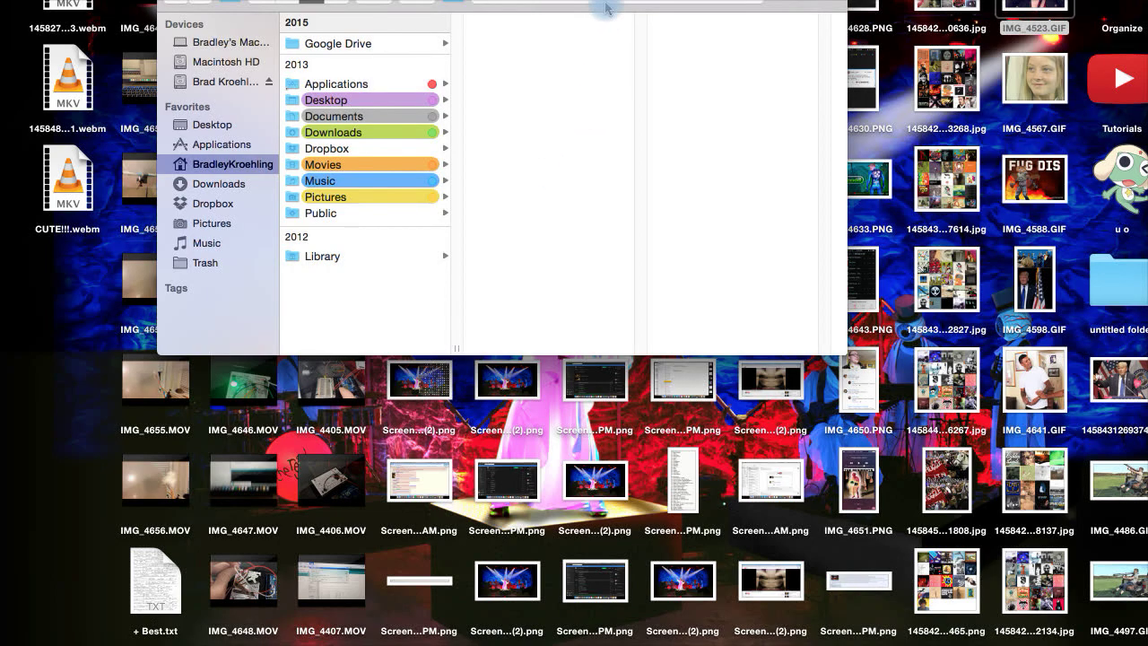
pyautogui.moveTo(628, 15); pyautogui.dragTo(722, 113)
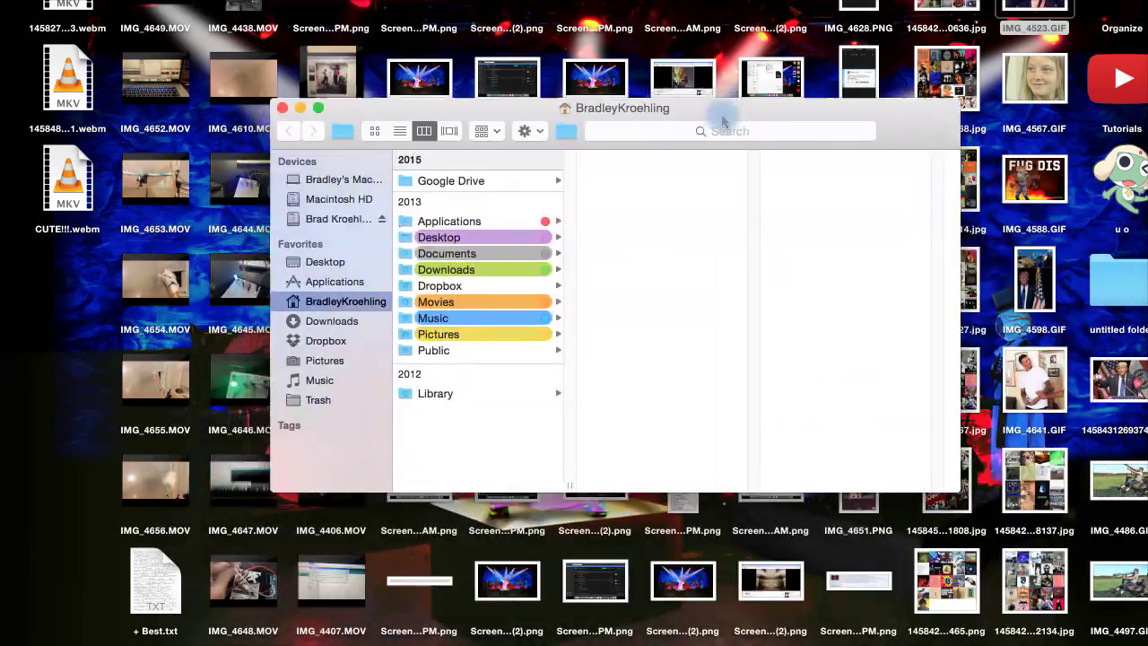
pyautogui.click(287, 110)
pyautogui.click(529, 637)
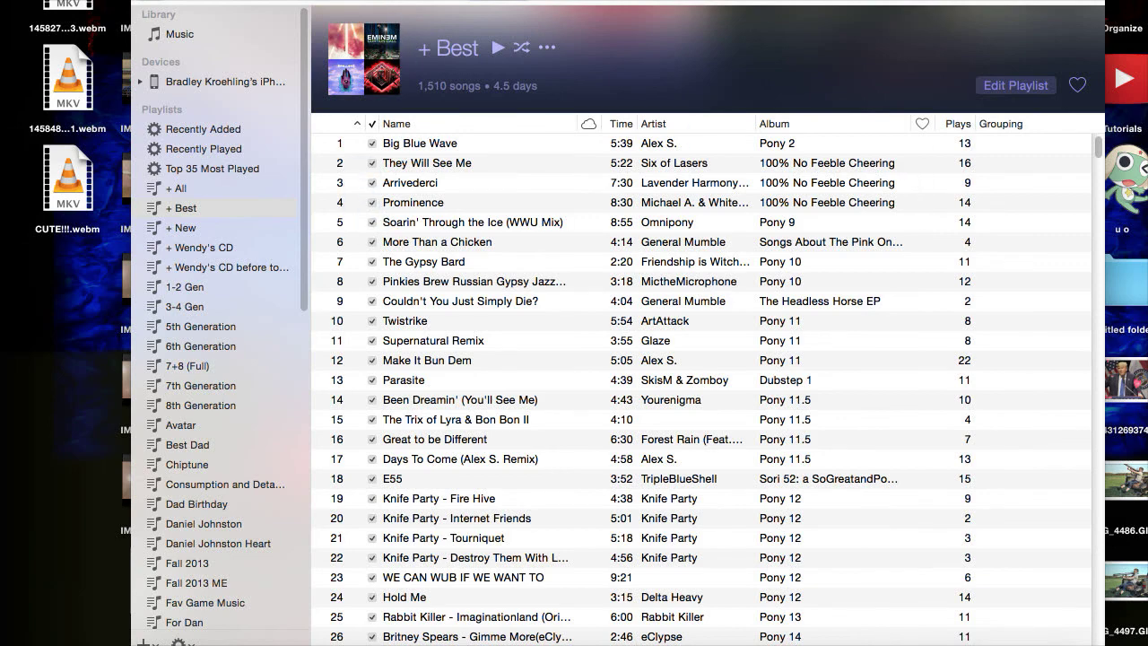
# - Search the + Best playlist for 'prim', 'modan', 'on' and 'pre', clearing each search
pyautogui.write('prim')
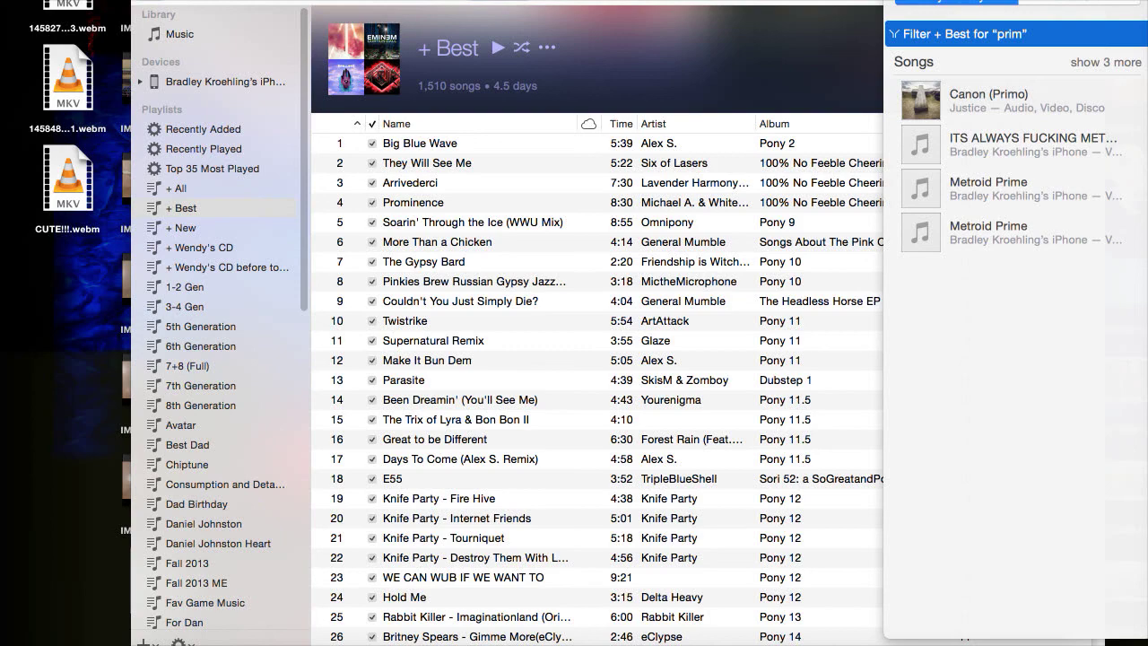
pyautogui.press('BackSpace')
pyautogui.press('BackSpace')
pyautogui.press('BackSpace')
pyautogui.press('BackSpace')
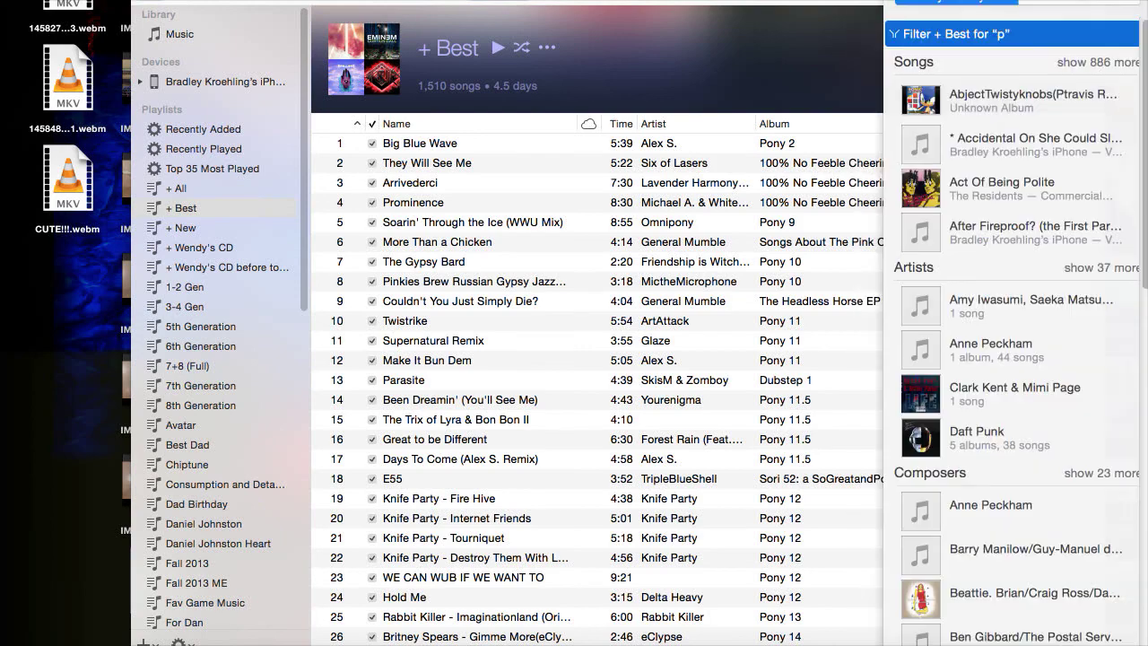
pyautogui.write('mod')
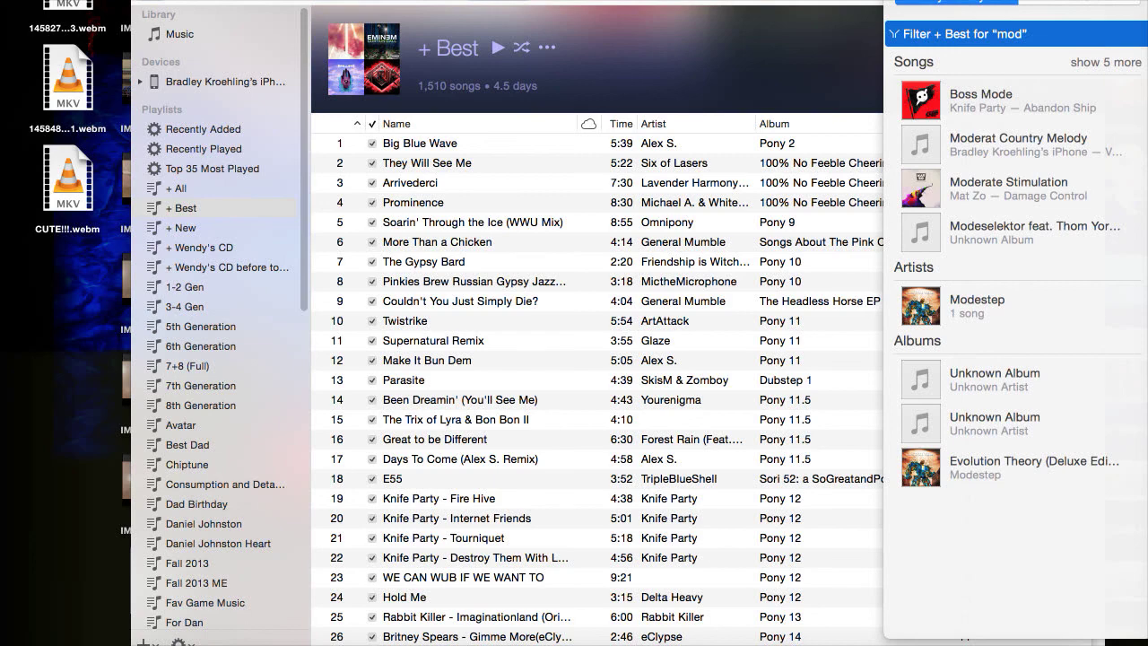
pyautogui.write('an')
pyautogui.press('BackSpace')
pyautogui.press('BackSpace')
pyautogui.write('on')
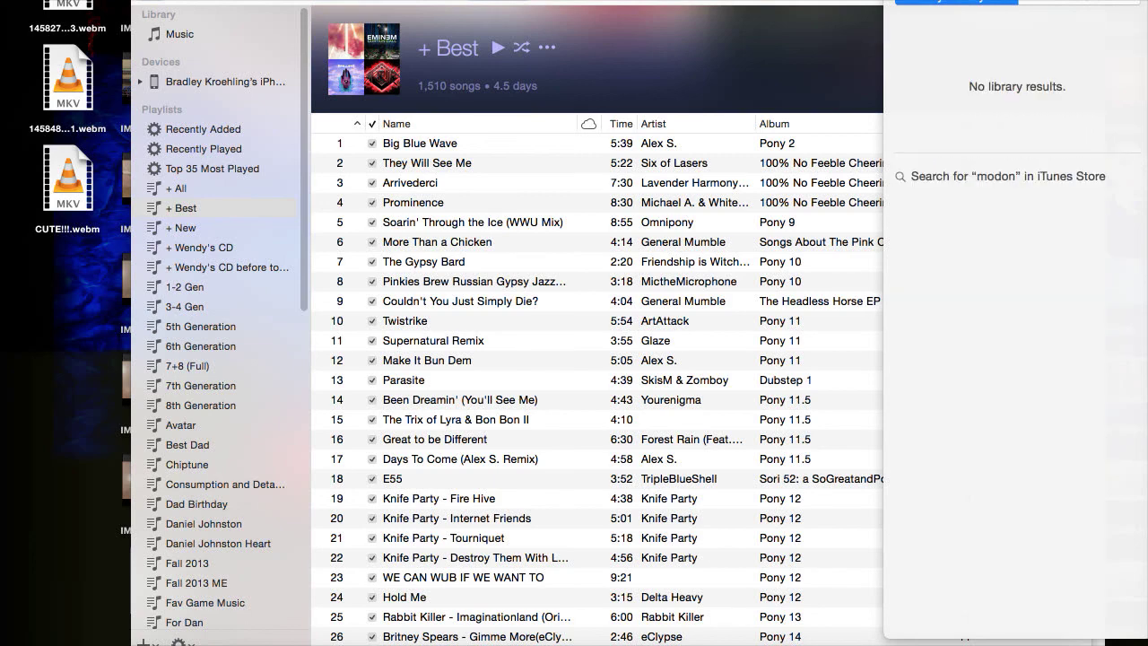
pyautogui.press('BackSpace')
pyautogui.press('BackSpace')
pyautogui.press('BackSpace')
pyautogui.press('BackSpace')
pyautogui.press('BackSpace')
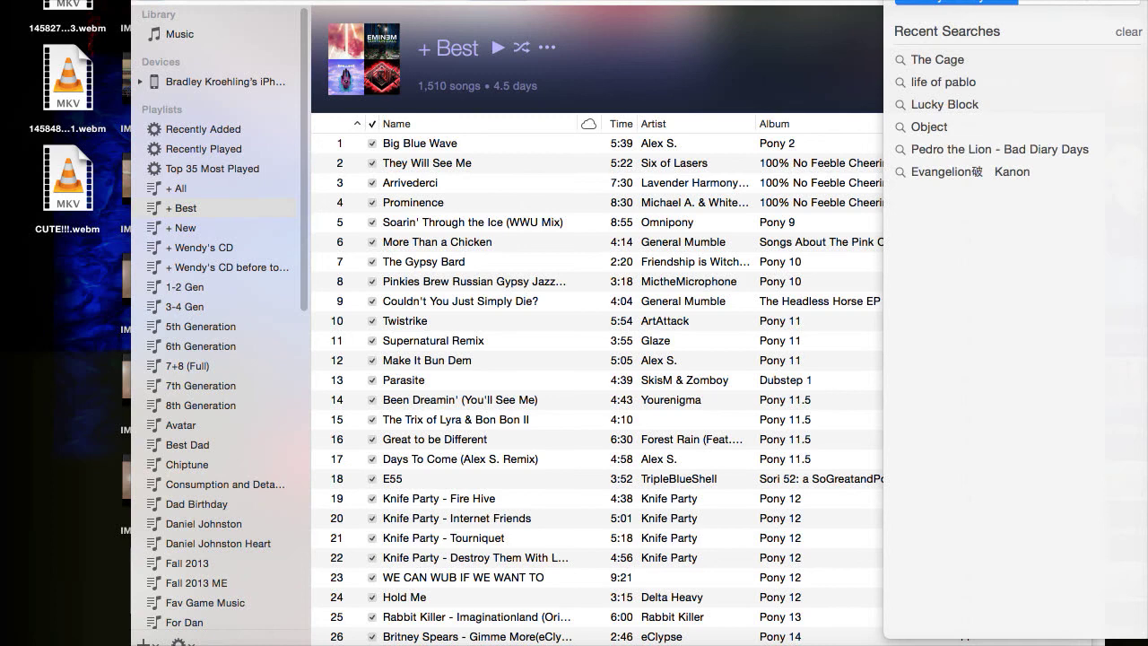
pyautogui.write('p')
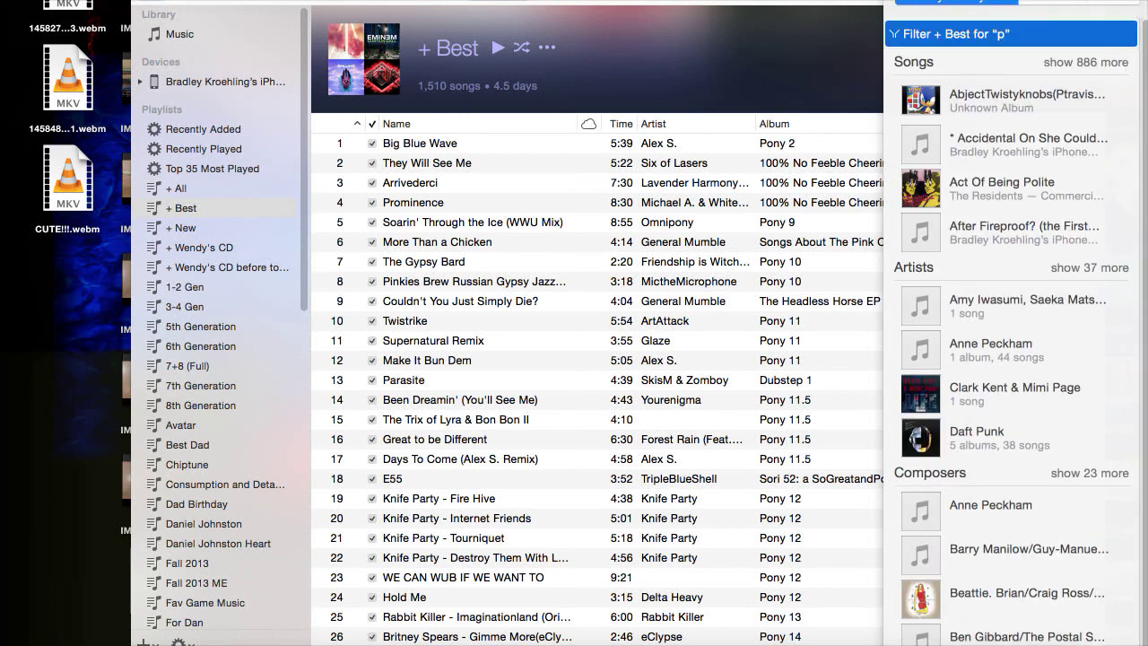
pyautogui.write('re')
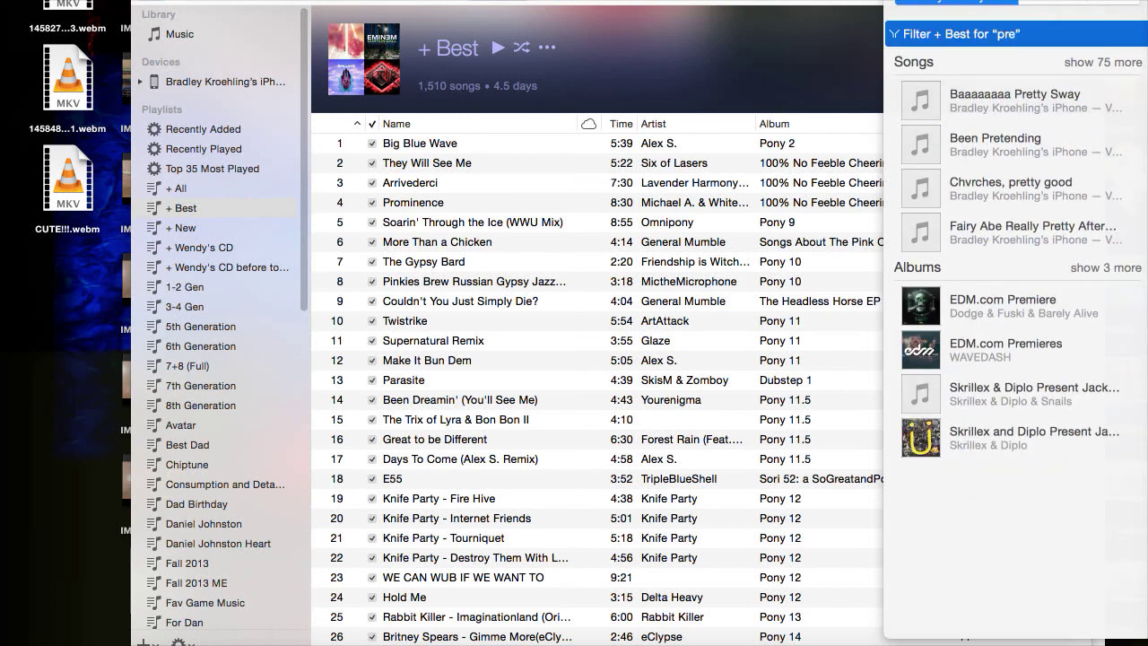
pyautogui.press('BackSpace')
pyautogui.press('BackSpace')
pyautogui.press('BackSpace')
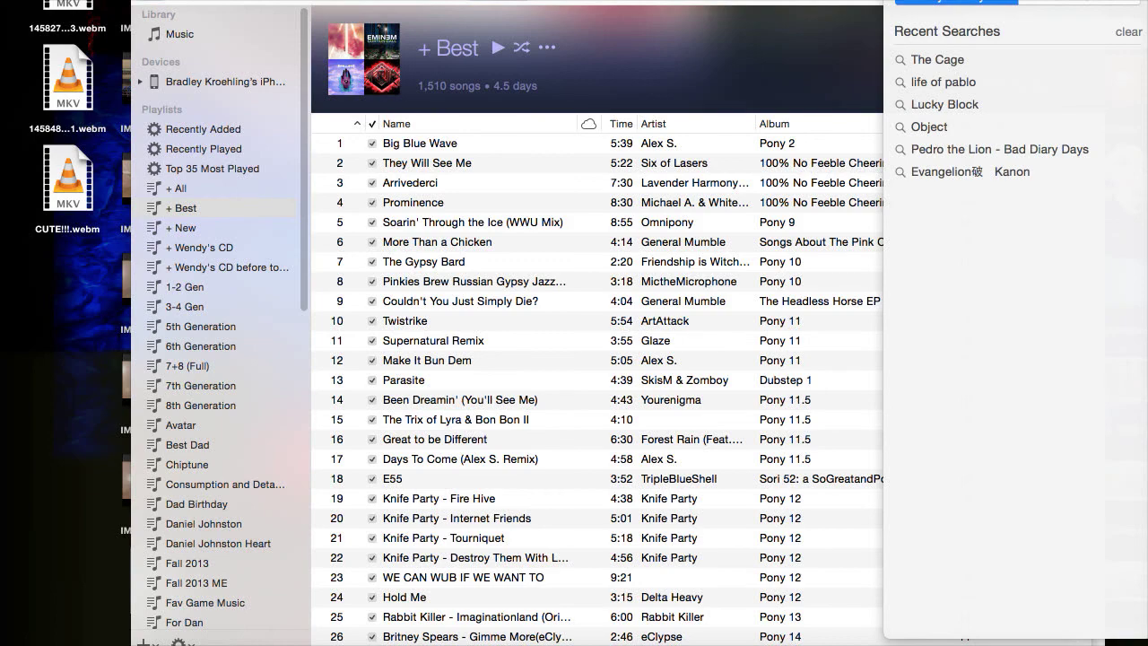